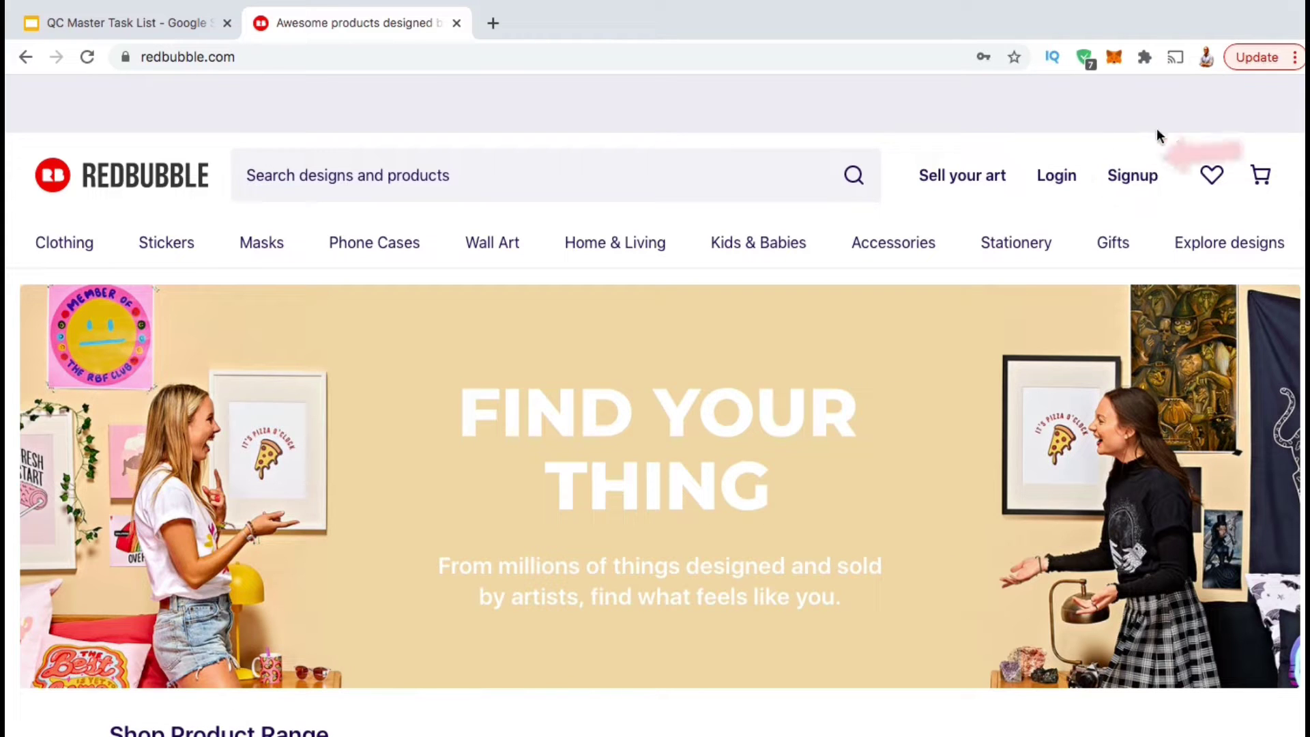
# Go to the Redbubble signup page from the home page header.
pyautogui.click(1133, 179)
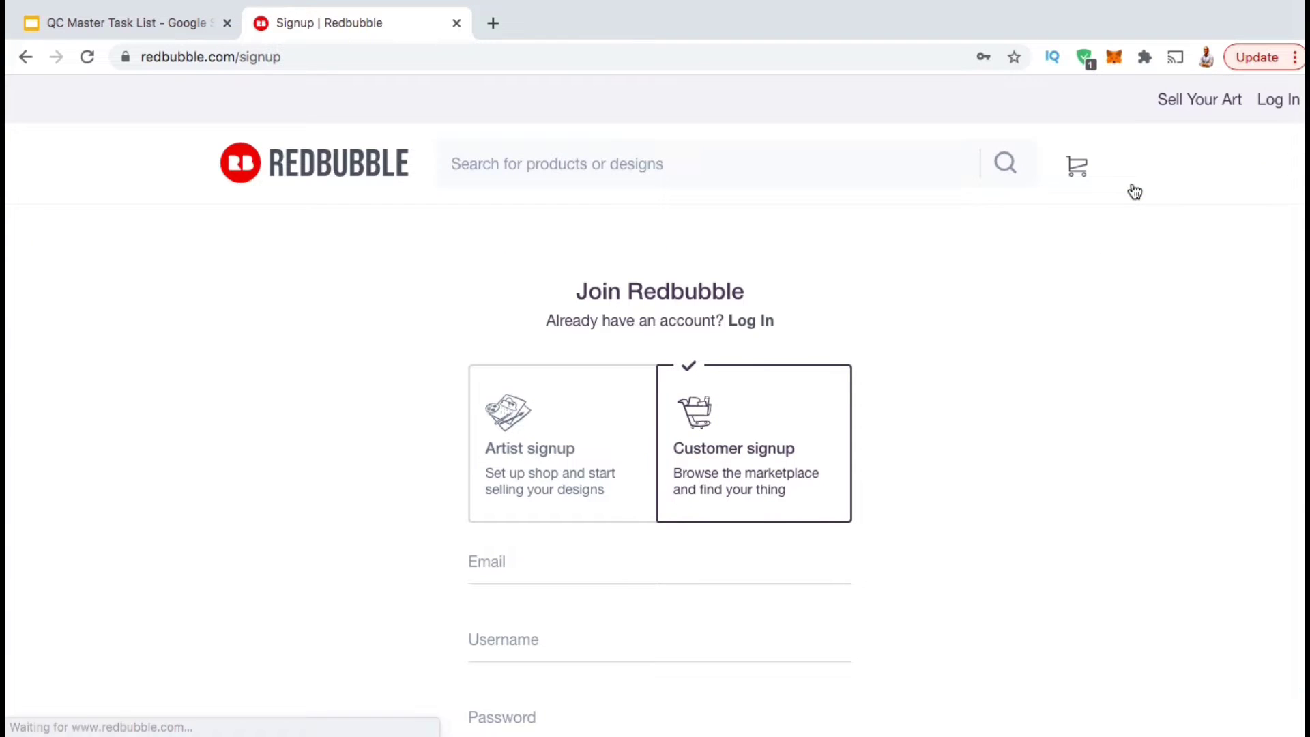
# Choose Artist signup and enter the account e-mail and a shop name.
pyautogui.scroll(-3, 1134, 191)
pyautogui.scroll(-1, 1134, 192)
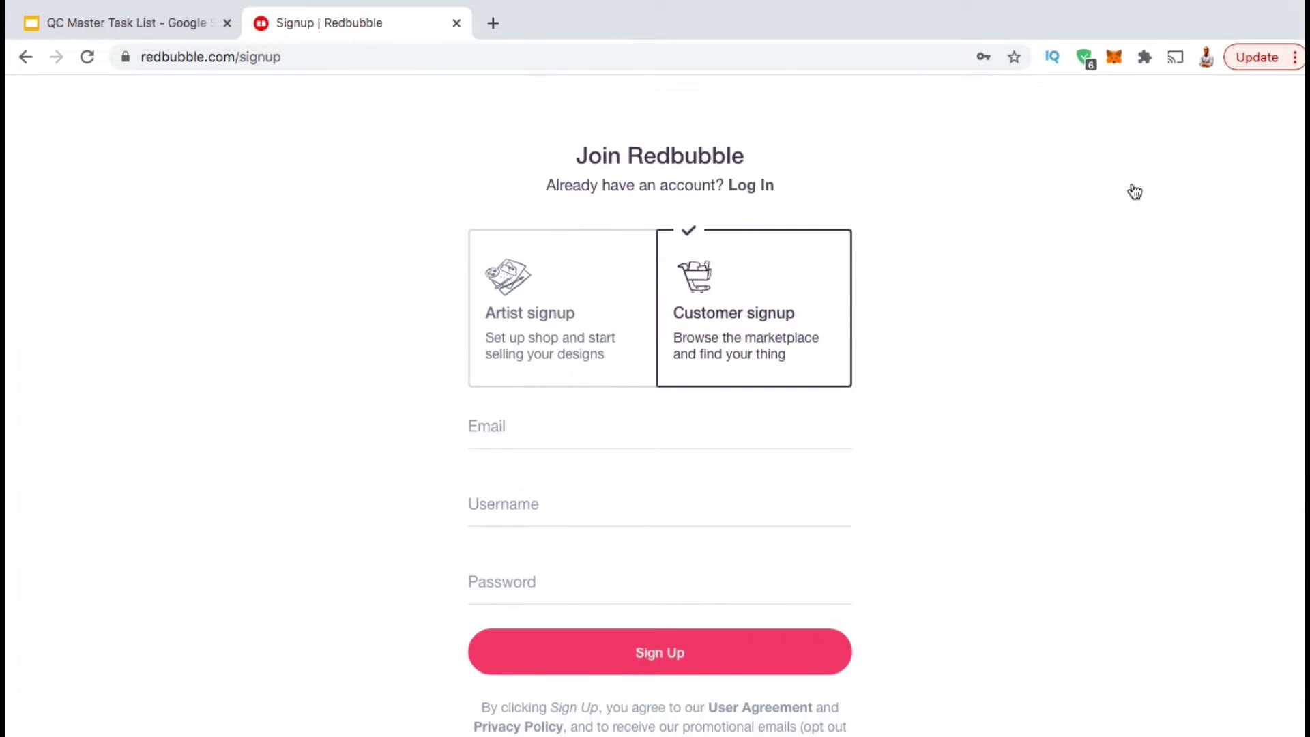
pyautogui.scroll(-1, 1134, 192)
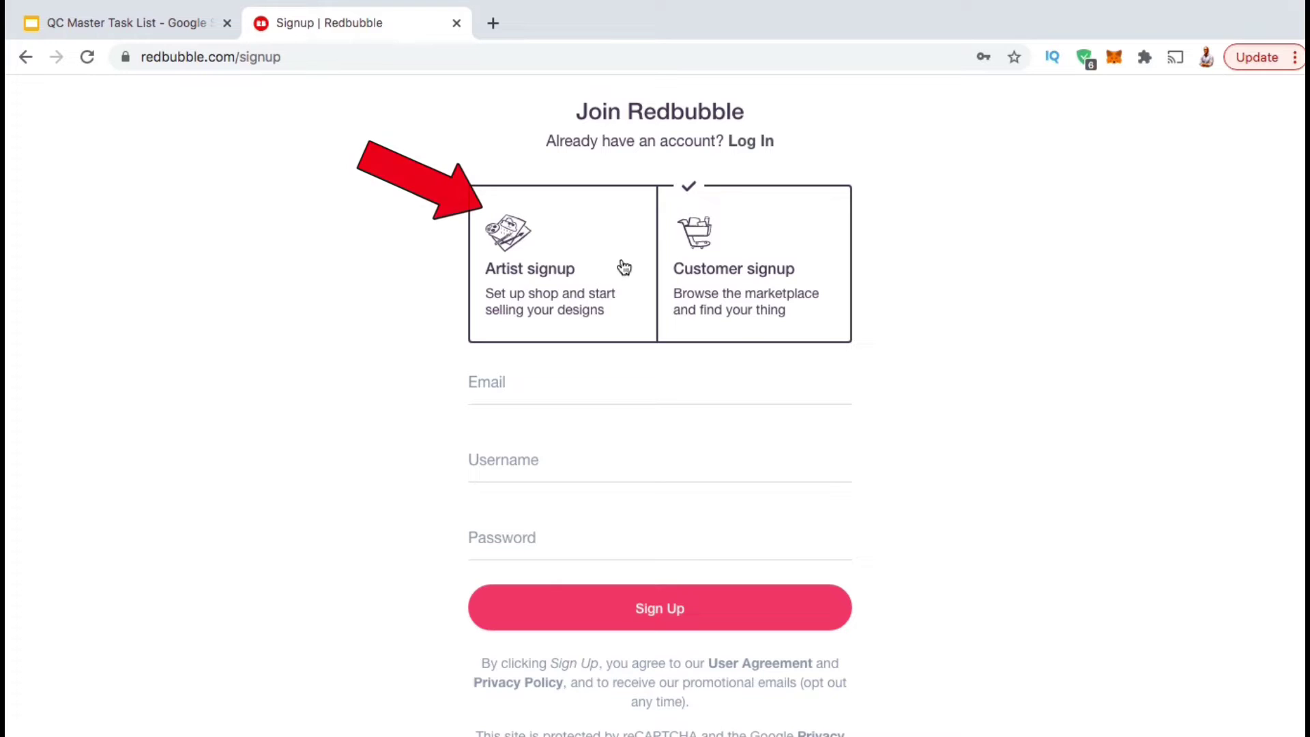
pyautogui.click(548, 332)
pyautogui.click(498, 382)
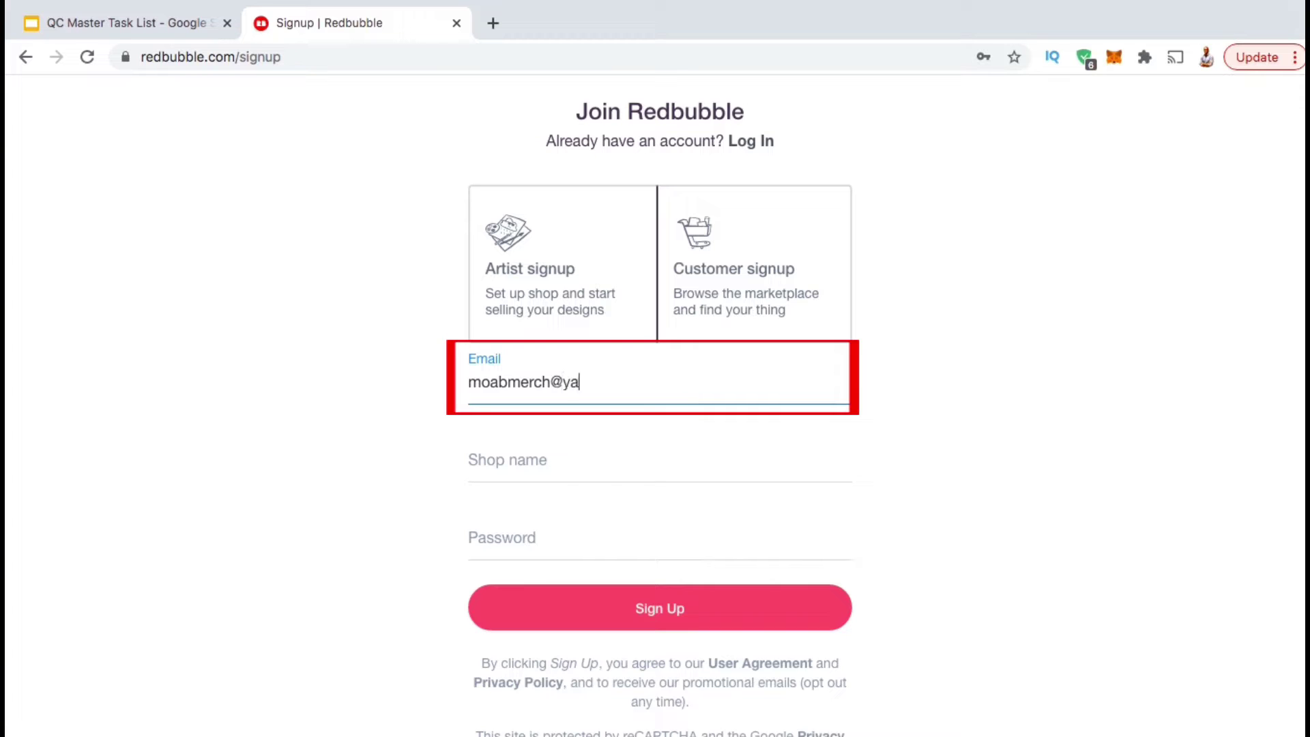
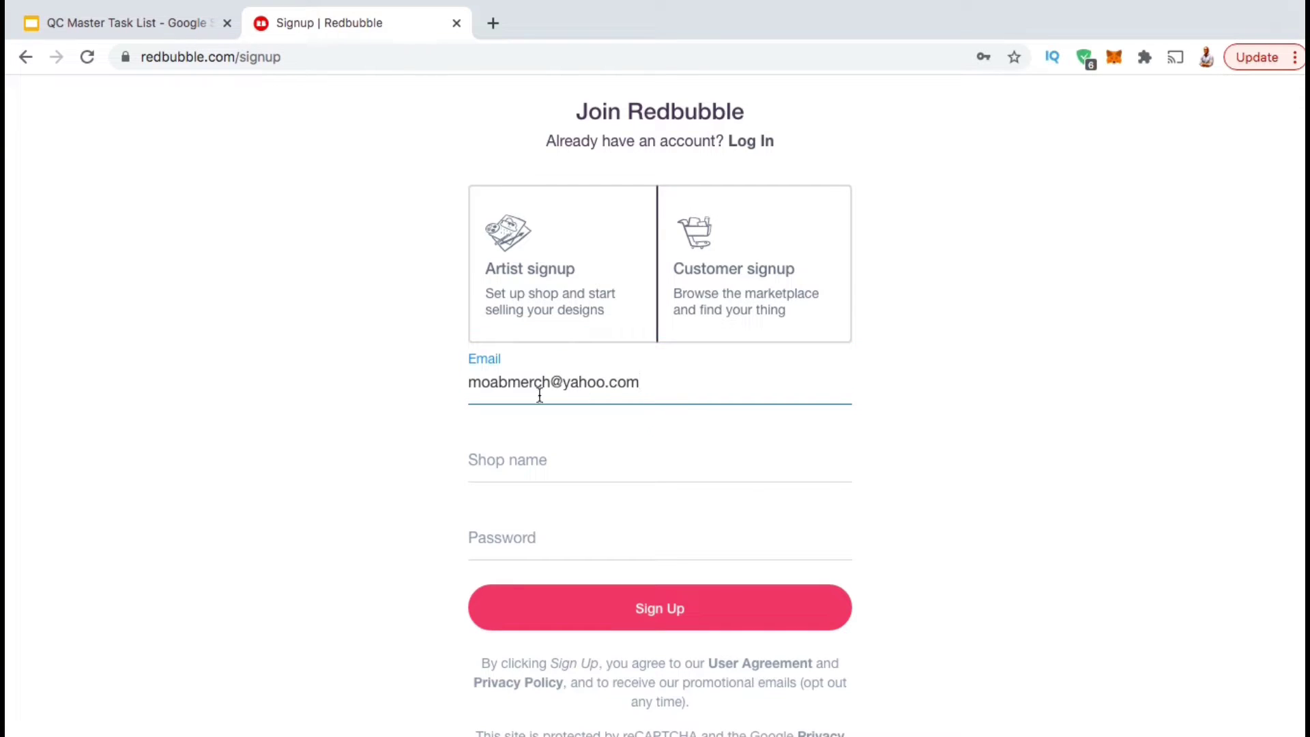
pyautogui.click(538, 452)
pyautogui.write('MOAB')
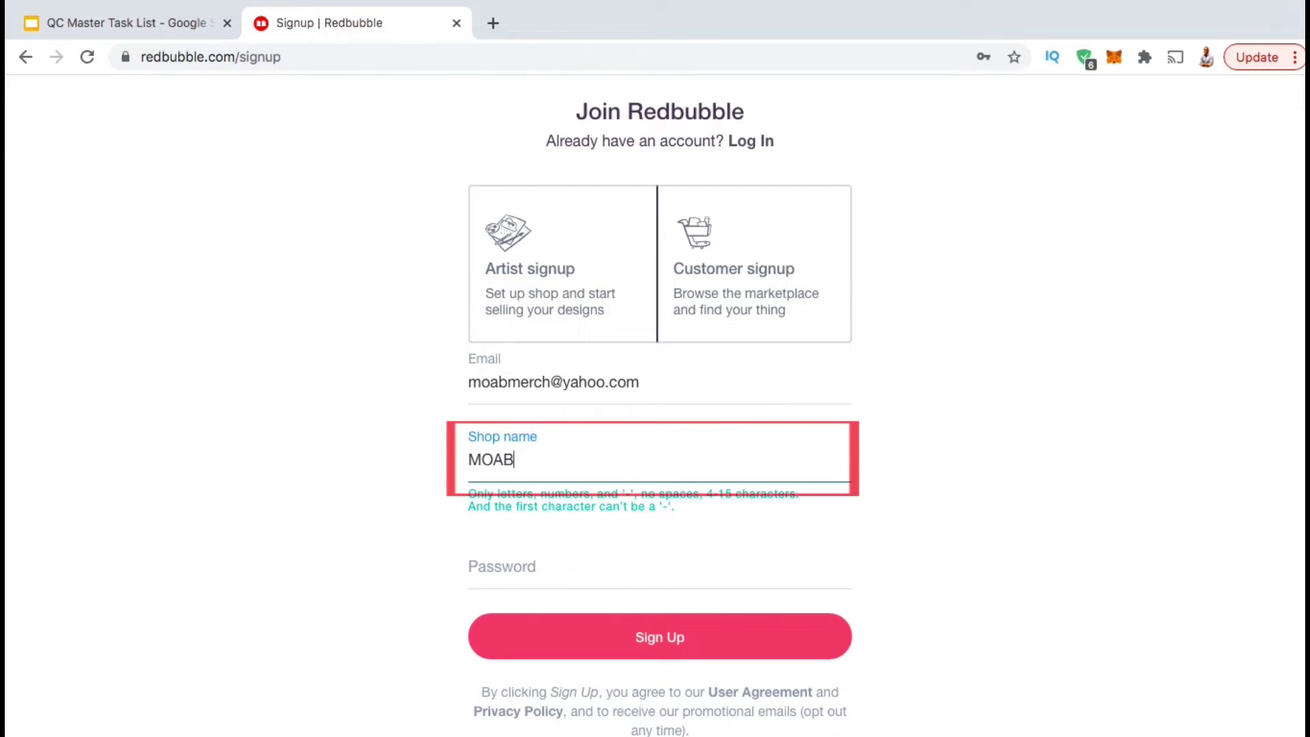
pyautogui.write(' Merch')
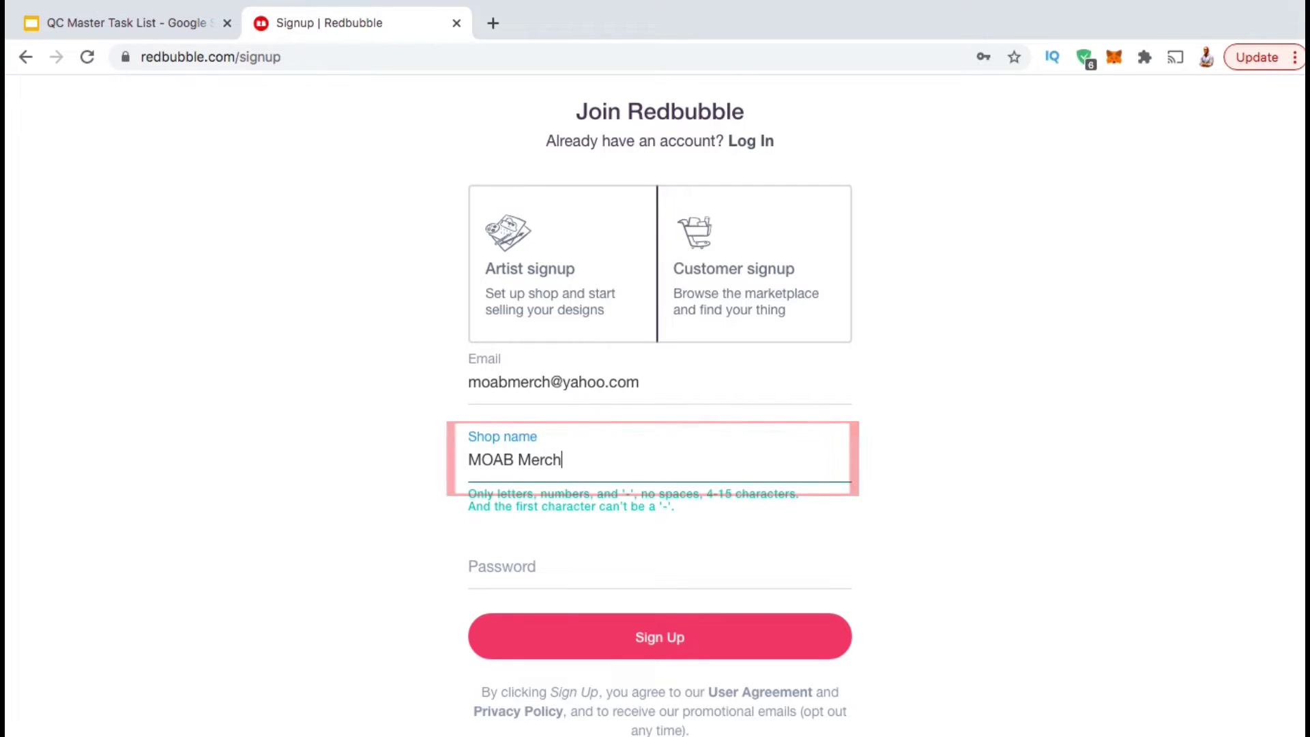
pyautogui.press('Tab')
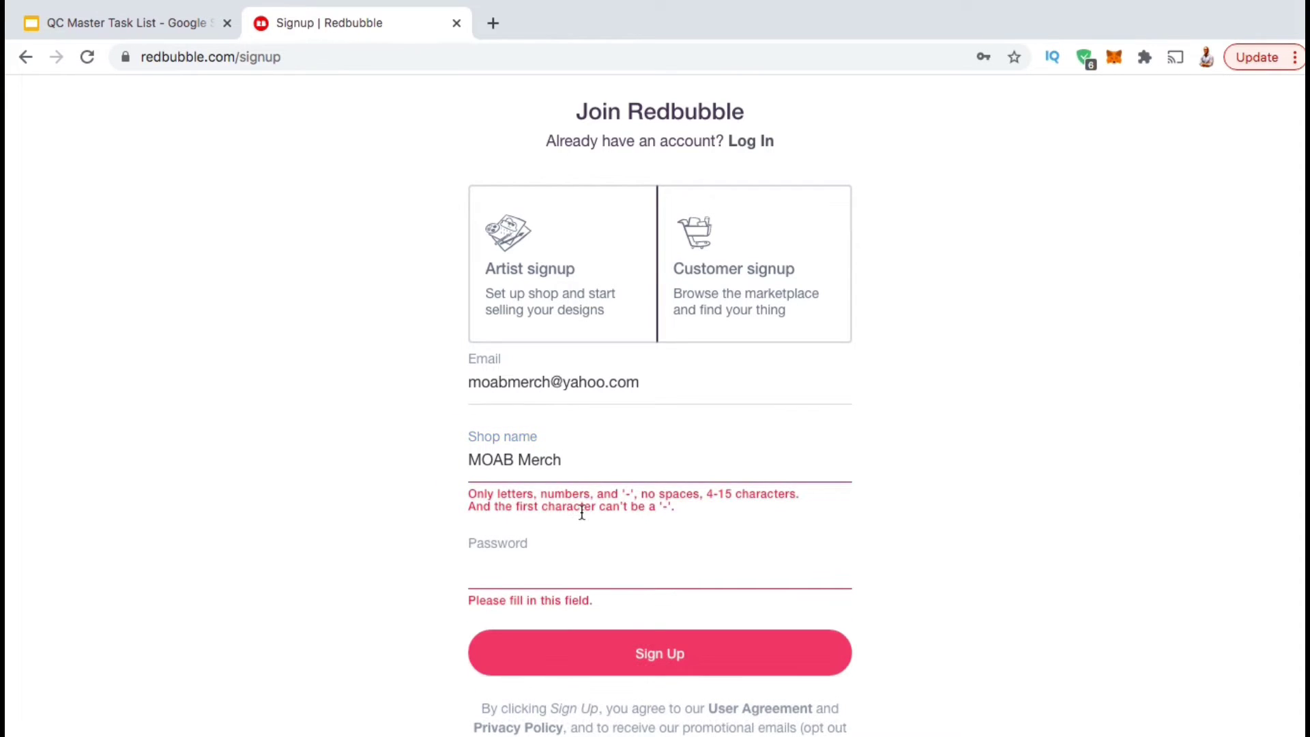
# Edit the shop name so it contains no spaces and ends in 'Shop'.
pyautogui.click(565, 459)
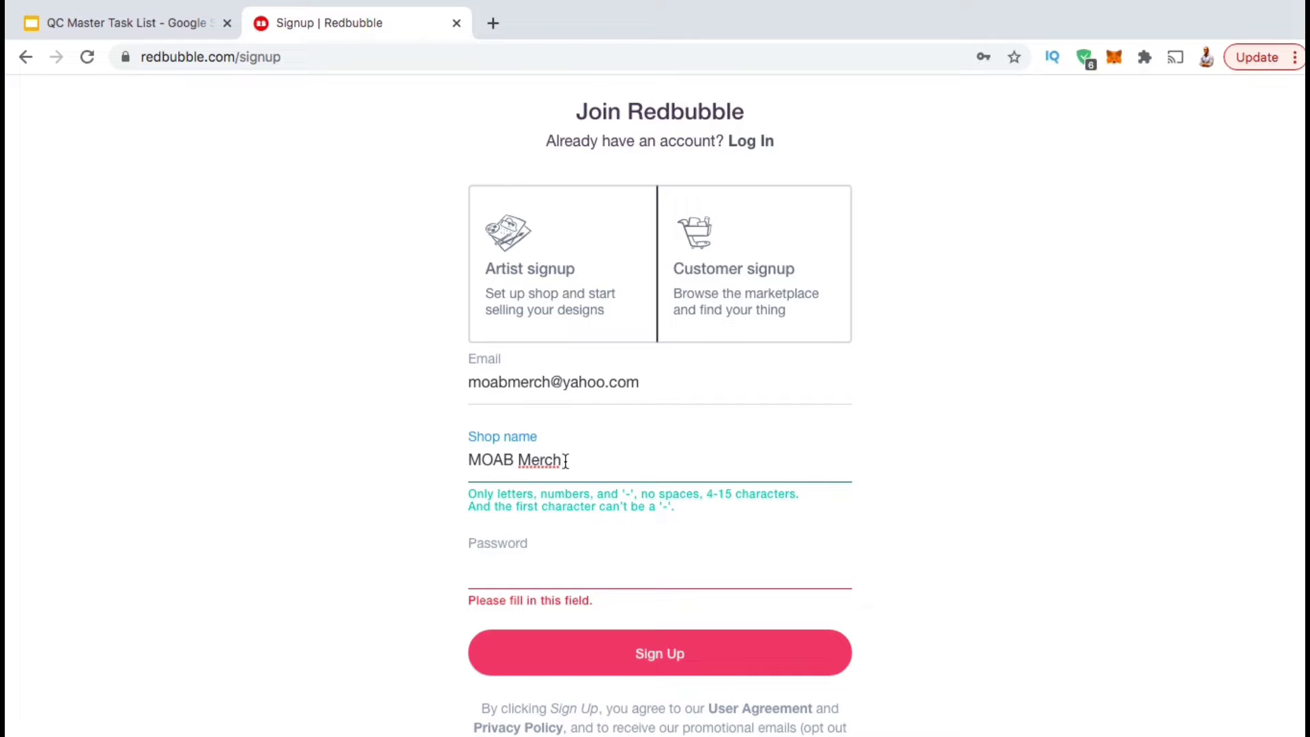
pyautogui.write('Shop')
pyautogui.press('BackSpace')
pyautogui.press('BackSpace')
pyautogui.press('Left')
pyautogui.press('Left')
pyautogui.press('Left')
pyautogui.press('Left')
pyautogui.press('Left')
pyautogui.press('BackSpace')
pyautogui.press('End')
pyautogui.write('Shop')
pyautogui.click(984, 470)
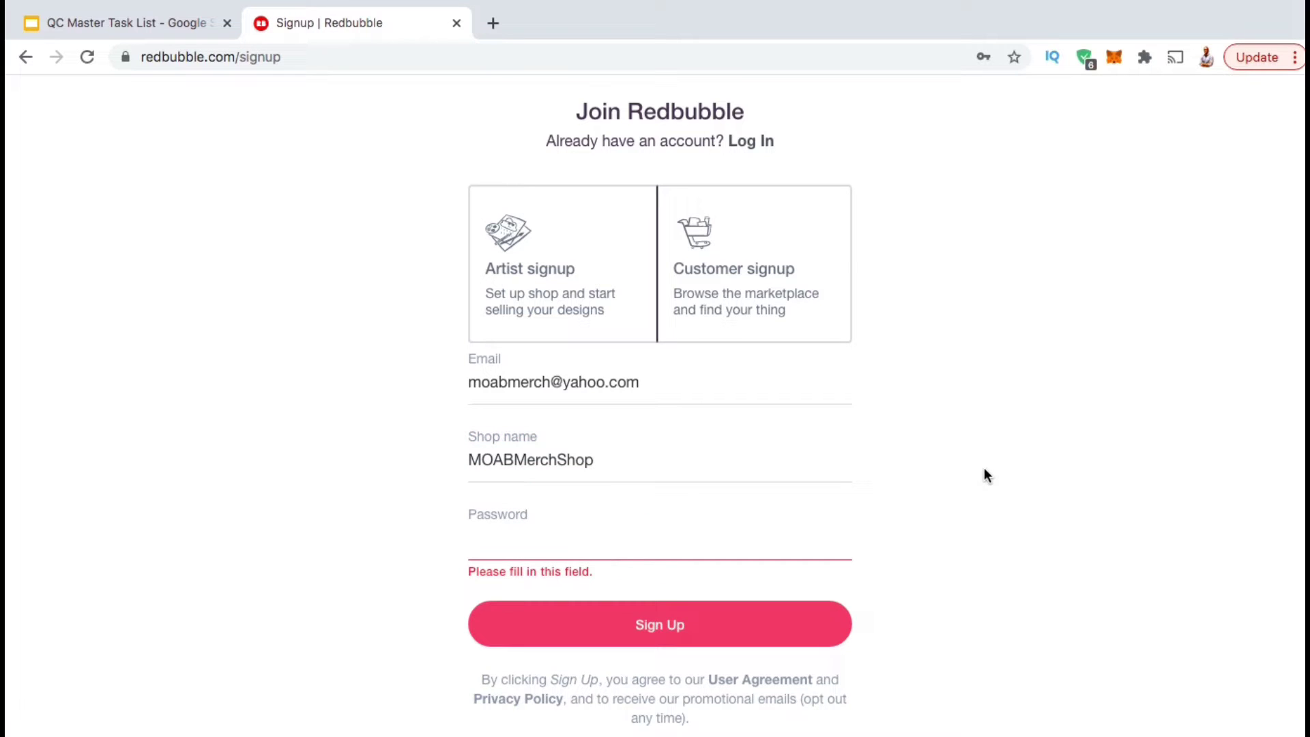
# Enter the account password and submit the signup form.
pyautogui.click(734, 540)
pyautogui.write('****')
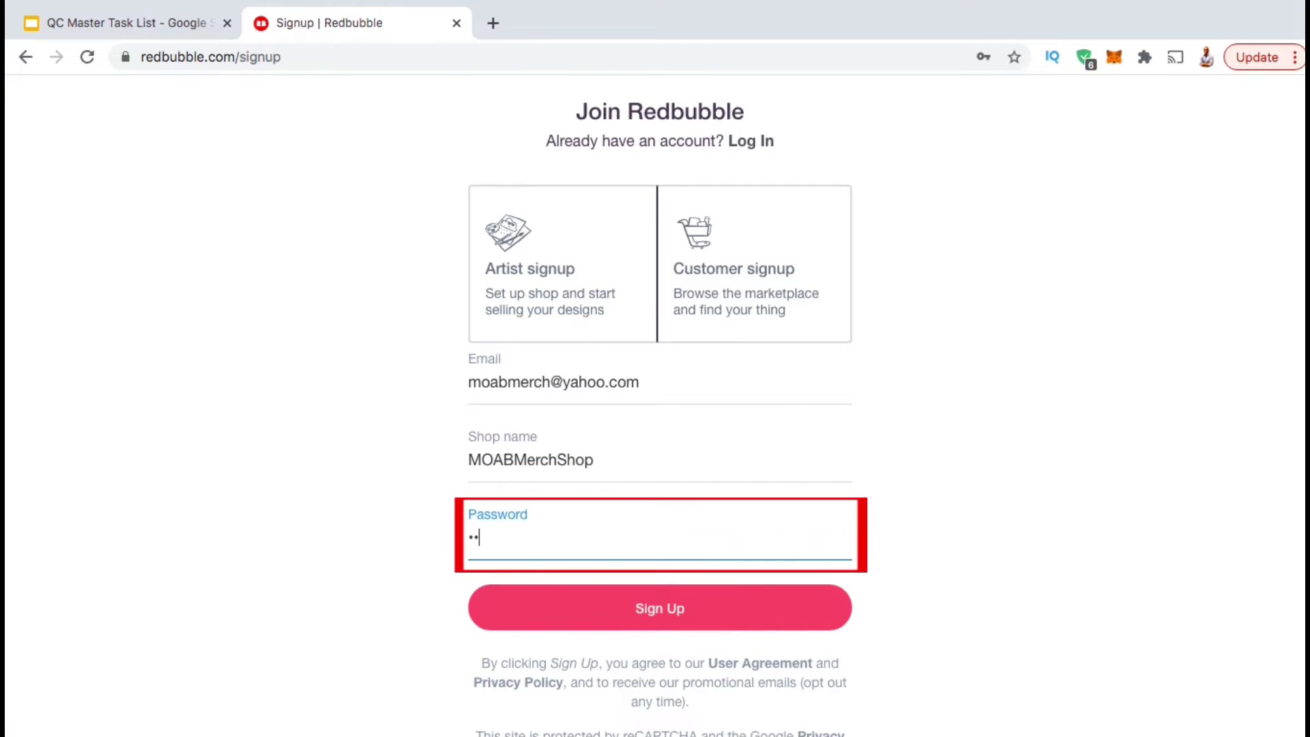
pyautogui.write('*********')
pyautogui.click(892, 547)
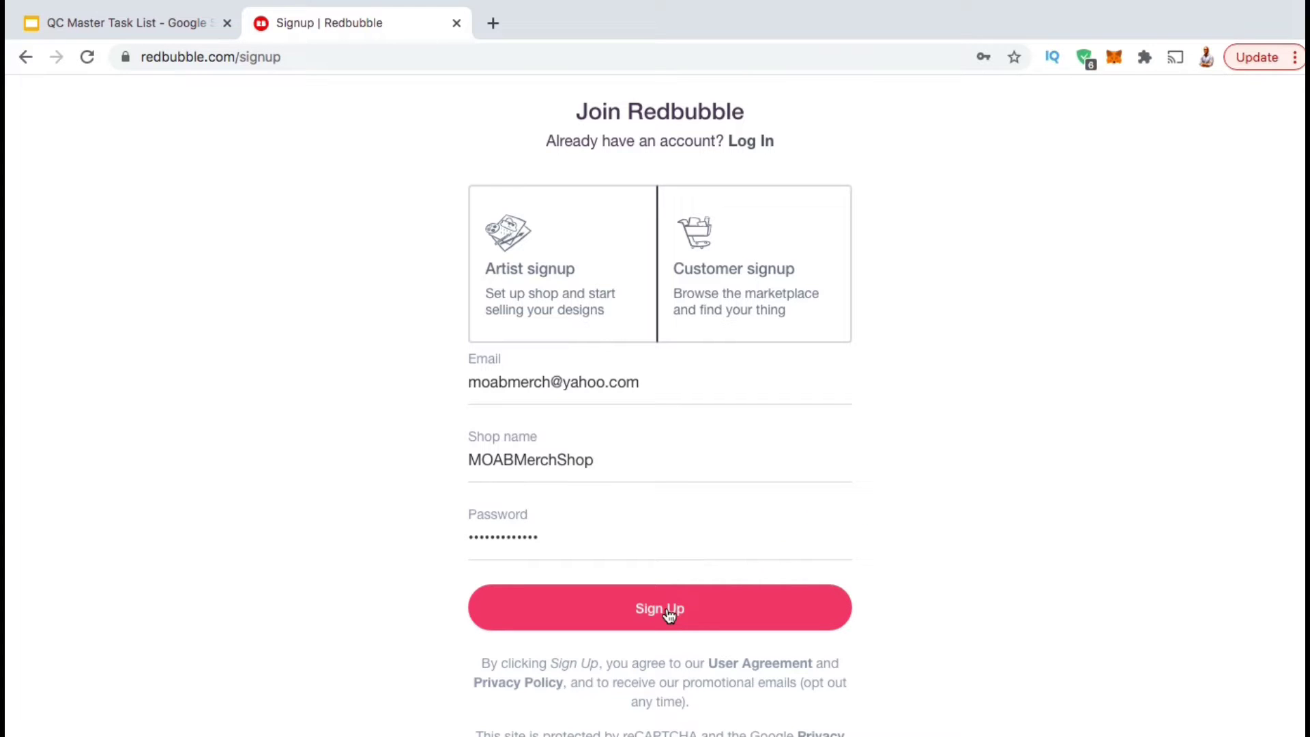
pyautogui.click(668, 614)
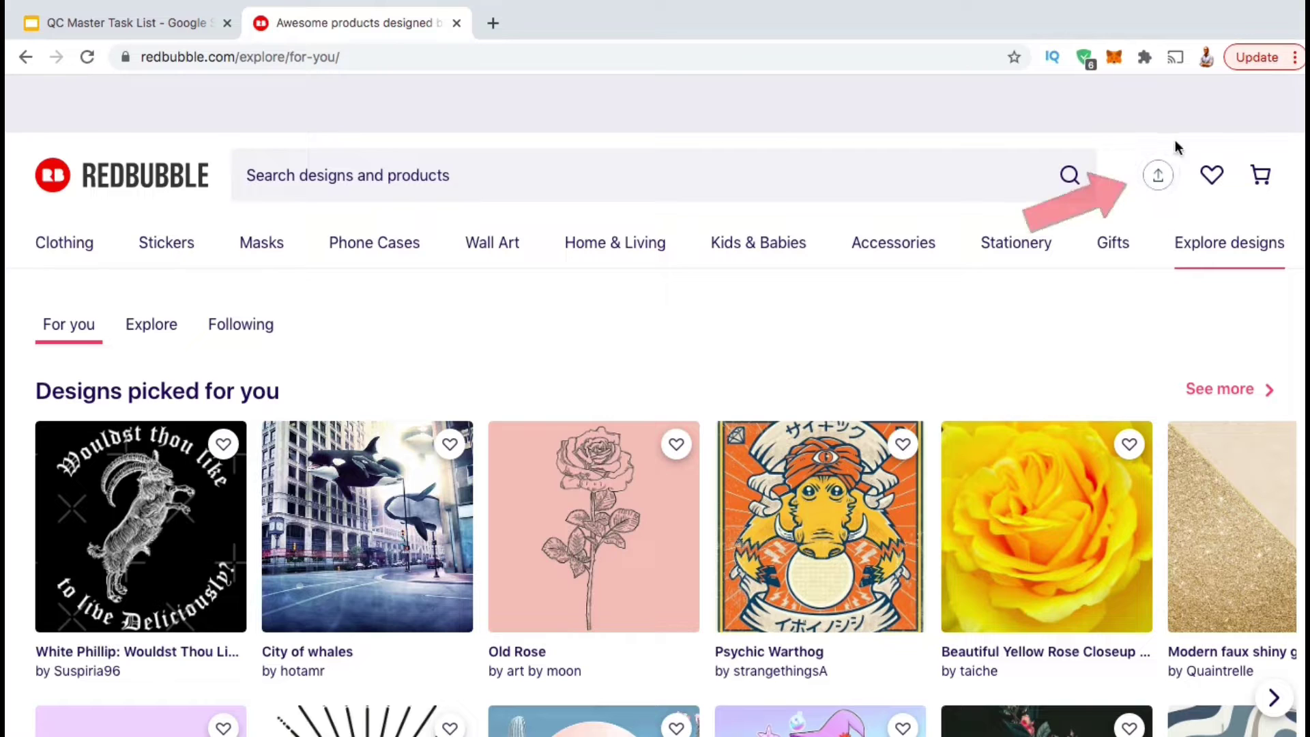
# Go to Account Settings from the account icon's dropdown menu.
pyautogui.click(1160, 181)
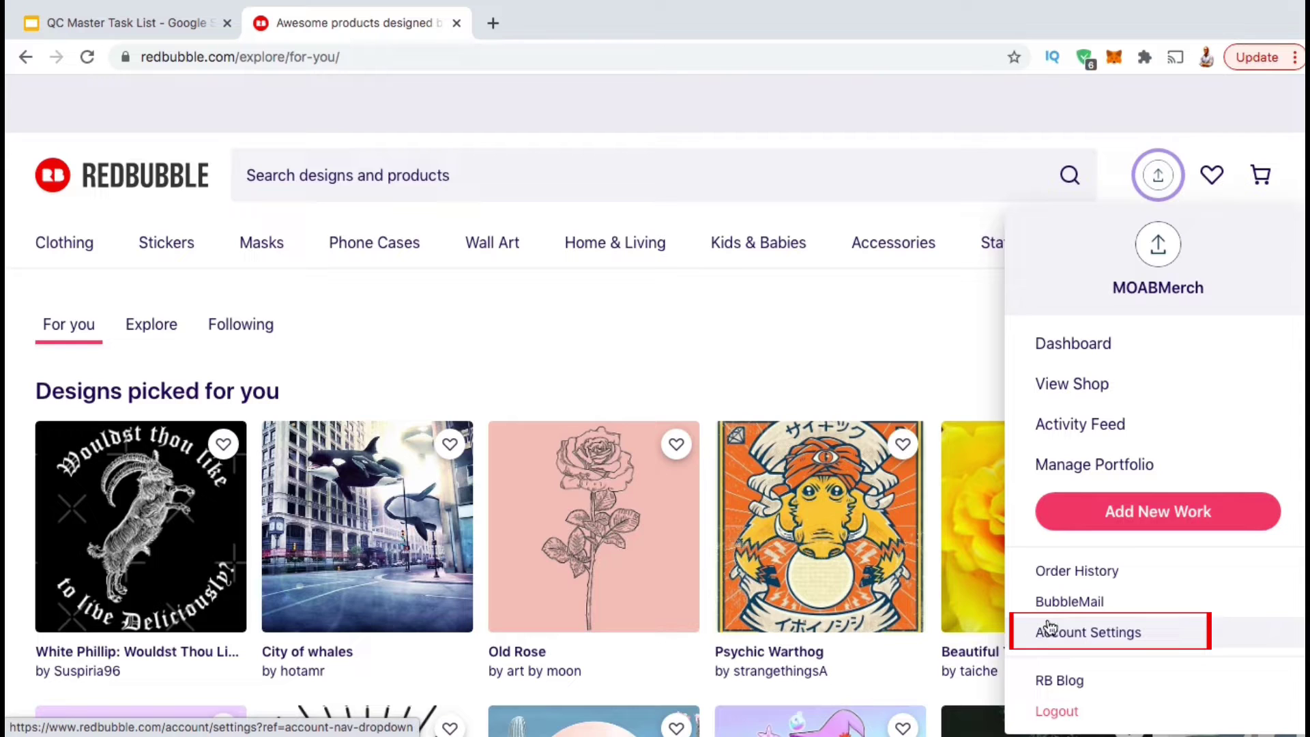
pyautogui.click(1098, 643)
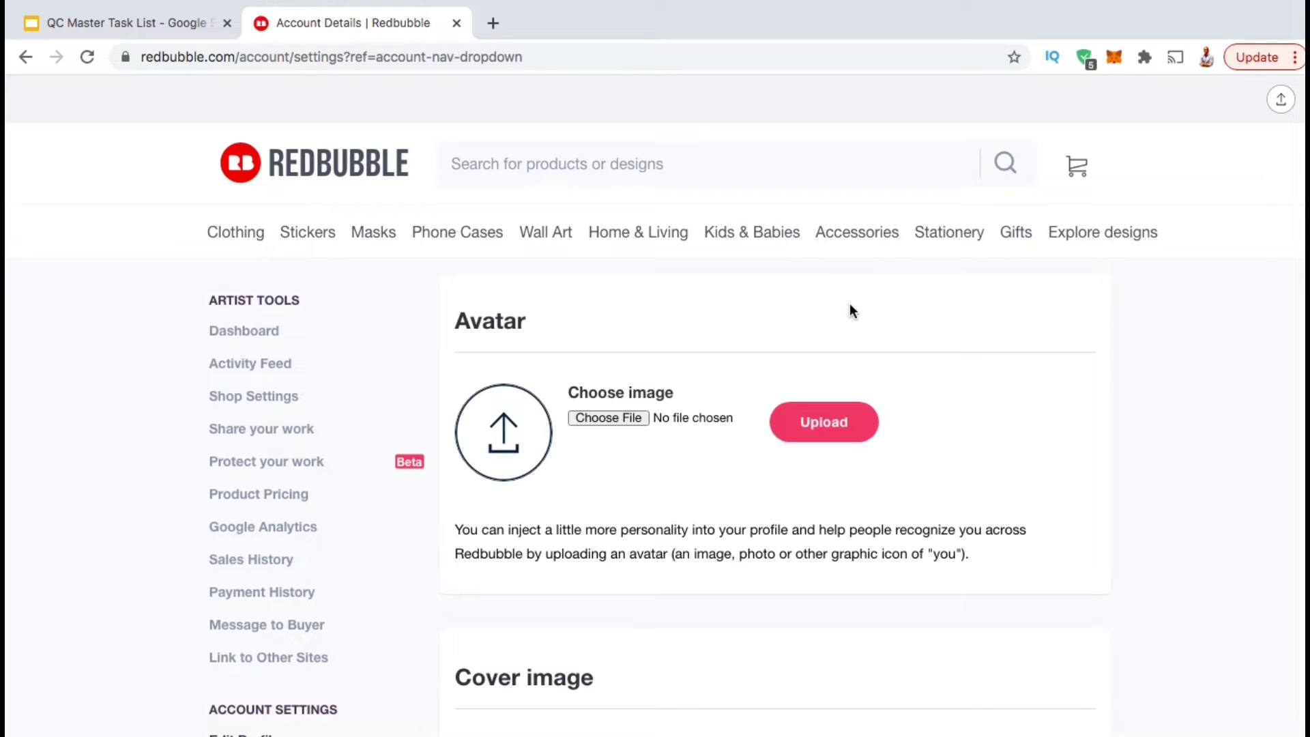
# Upload MOAB Favicon.png as the avatar, then reopen Account Settings to confirm it.
pyautogui.click(611, 419)
pyautogui.click(643, 182)
pyautogui.doubleClick(644, 182)
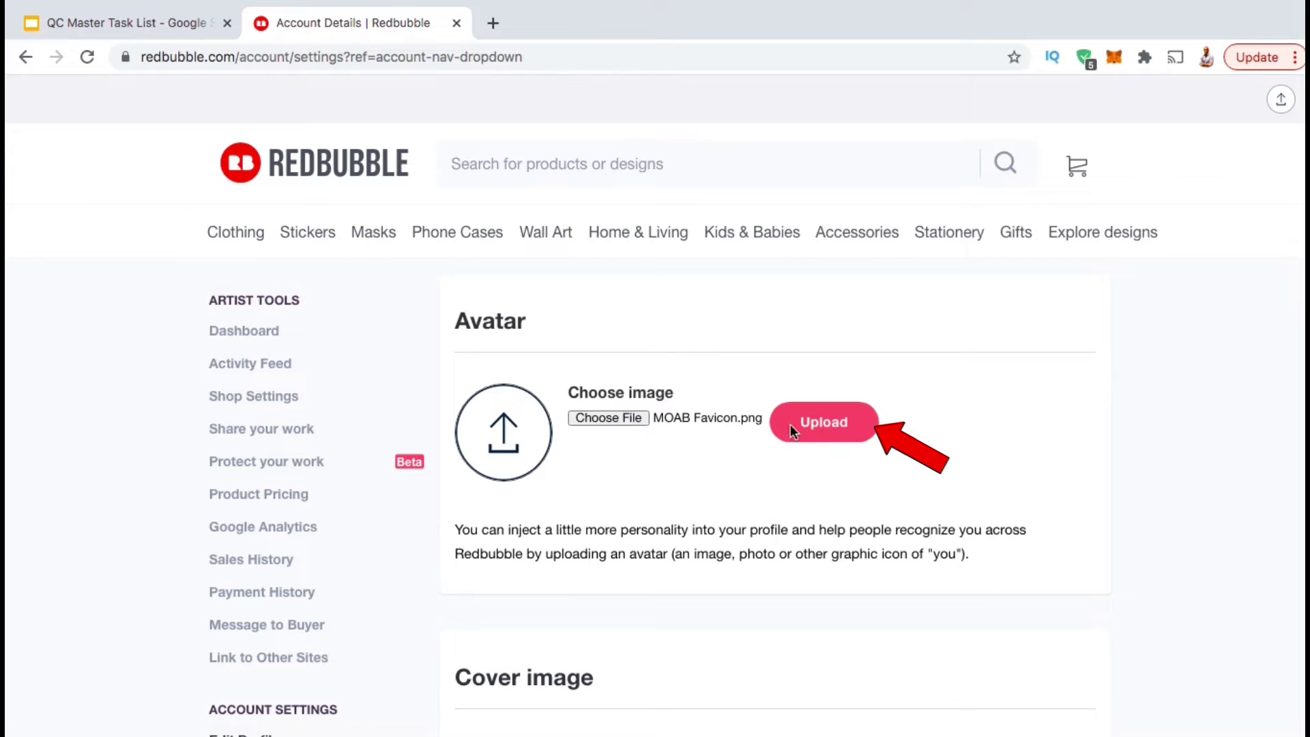
pyautogui.click(825, 427)
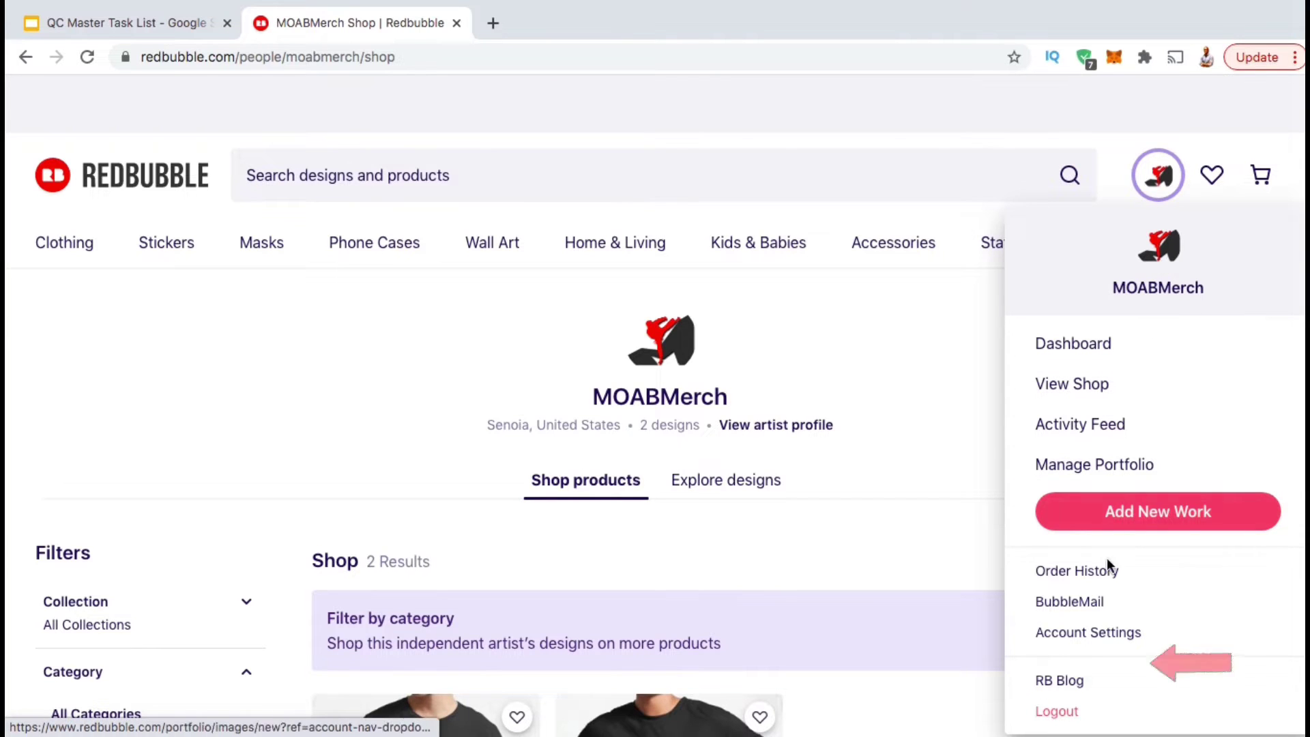
pyautogui.click(1108, 641)
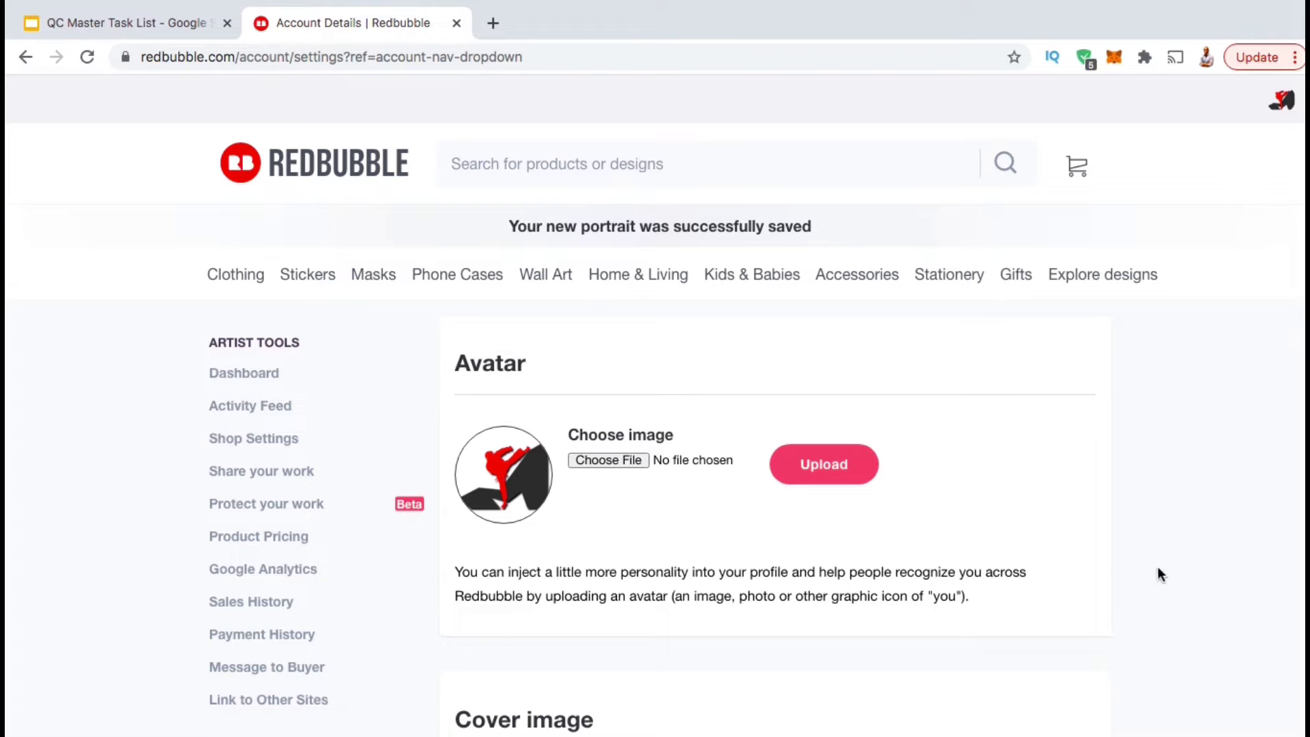
# Note the 2400 × 600 px JPEG/PNG cover image requirement and start a new browser tab.
pyautogui.scroll(-6, 1221, 563)
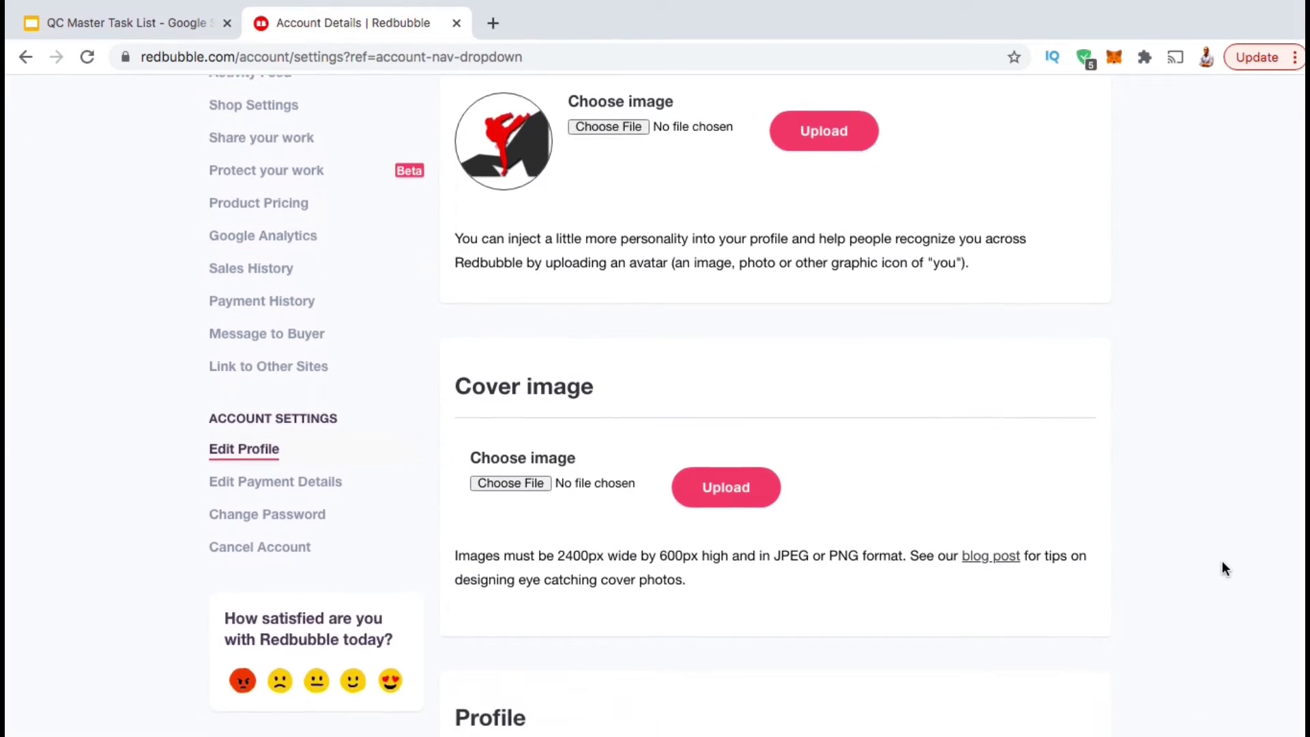
pyautogui.scroll(-2, 1222, 569)
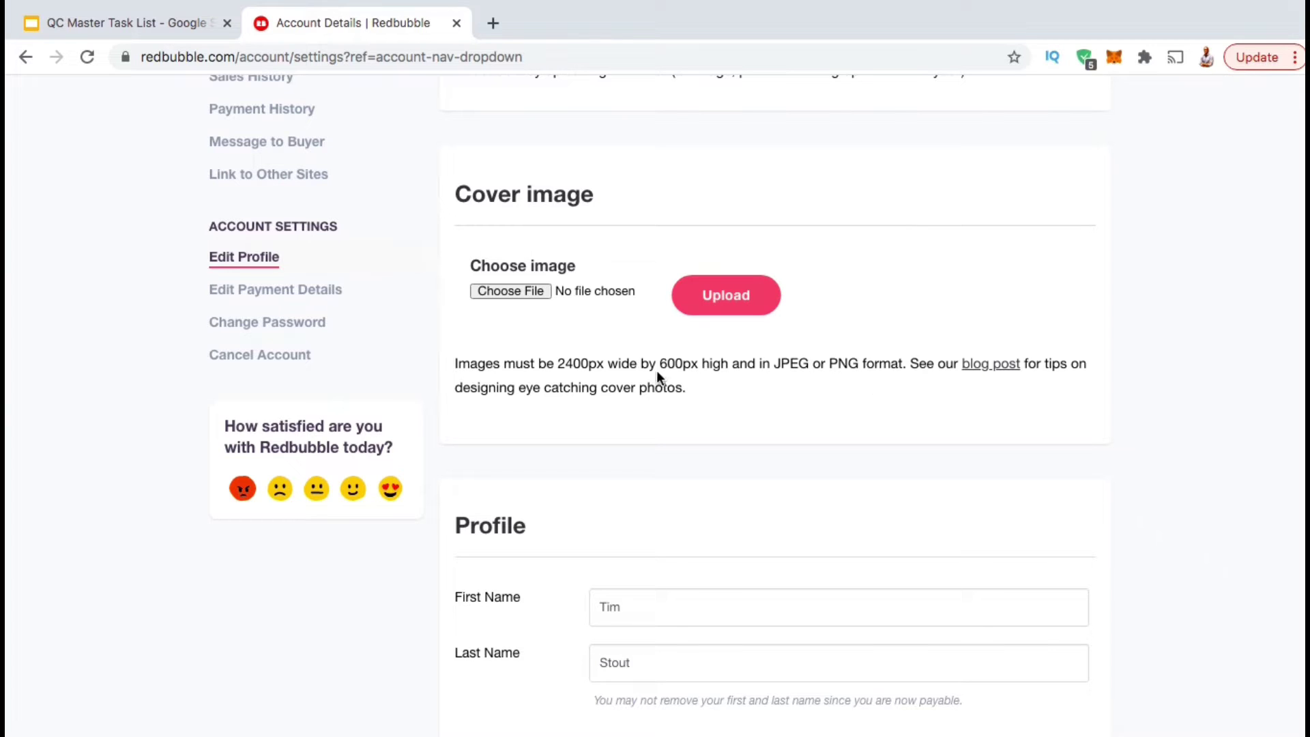
pyautogui.moveTo(558, 360); pyautogui.dragTo(910, 361)
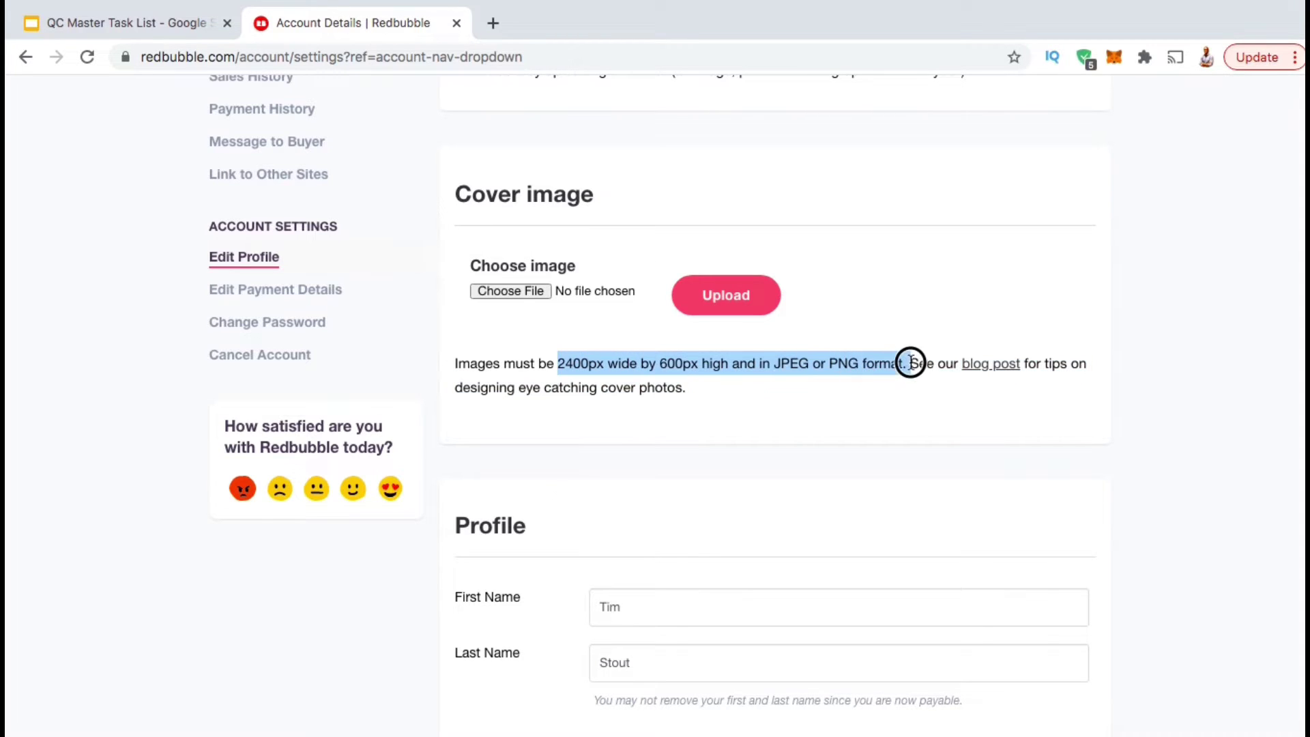
pyautogui.click(907, 407)
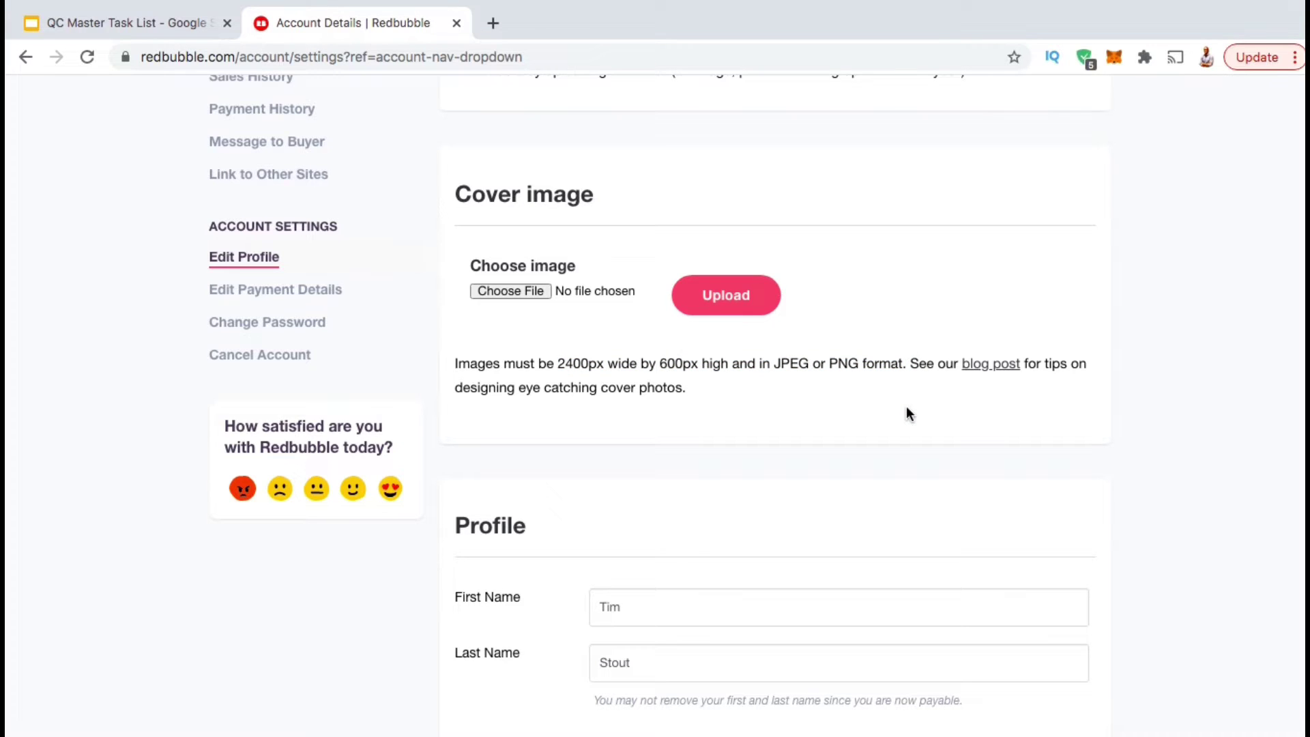
pyautogui.click(494, 25)
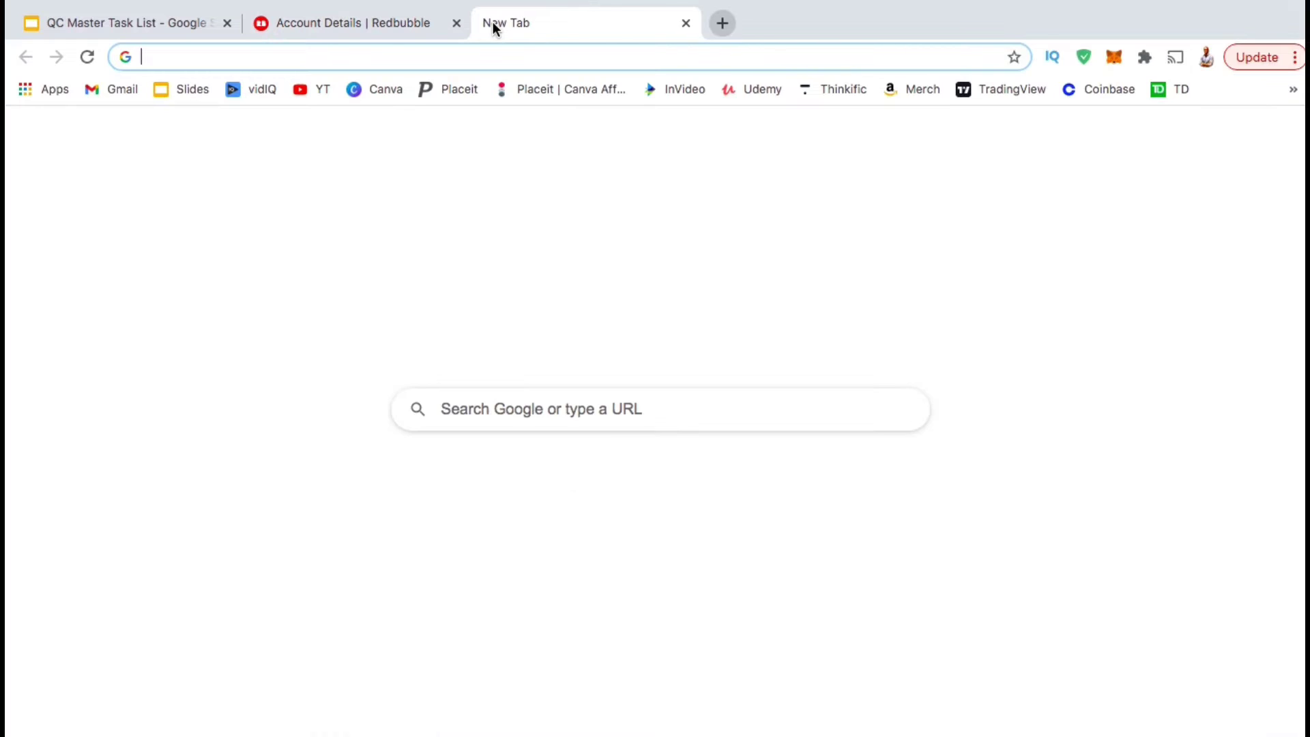
# Load canva.com in the new tab.
pyautogui.click(503, 54)
pyautogui.write('canva.com')
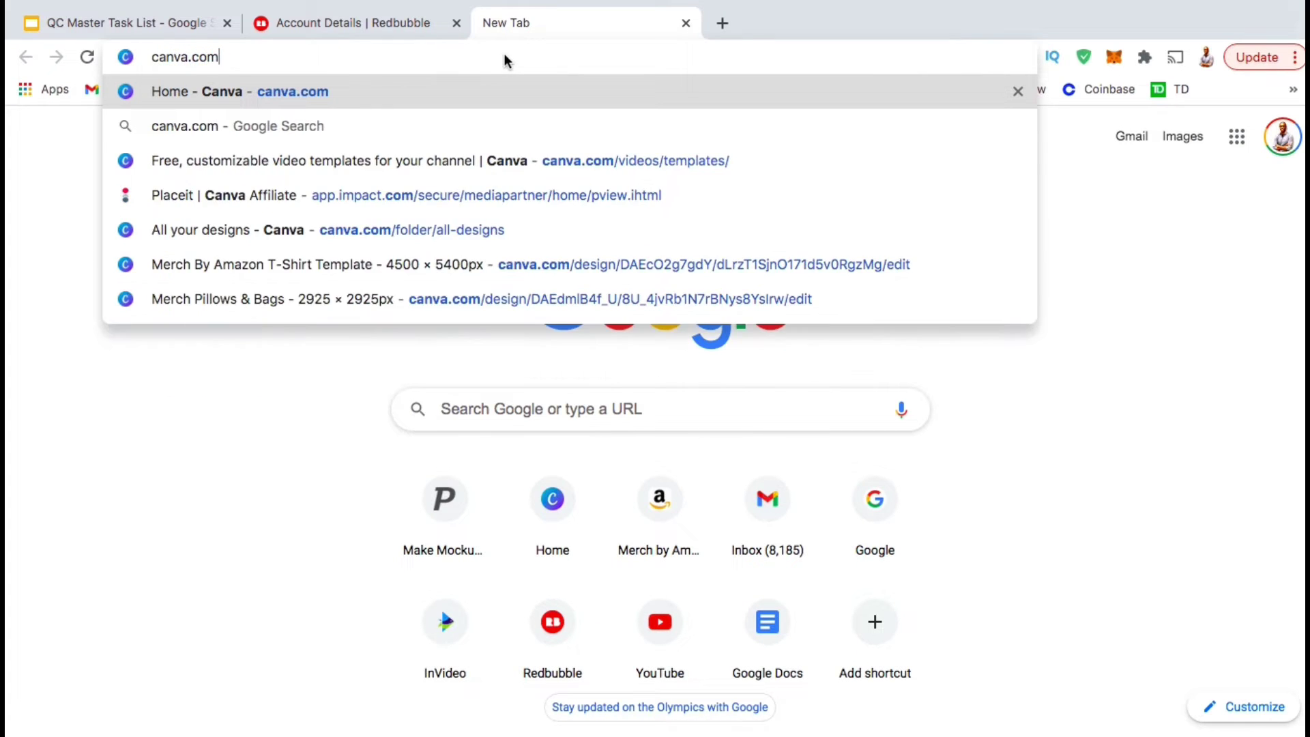
pyautogui.press('Return')
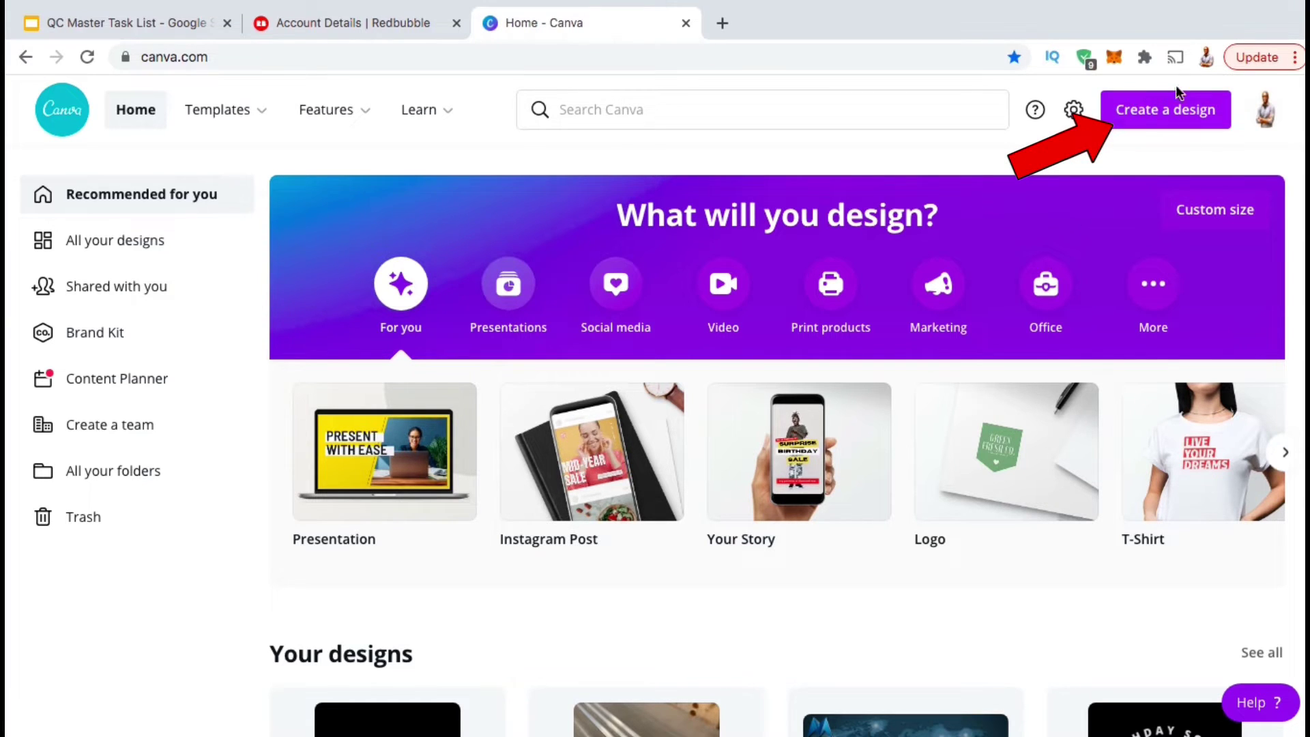
# Create a custom-size Canva design of 2400 × 600 px, keeping pixels as the unit.
pyautogui.click(1163, 121)
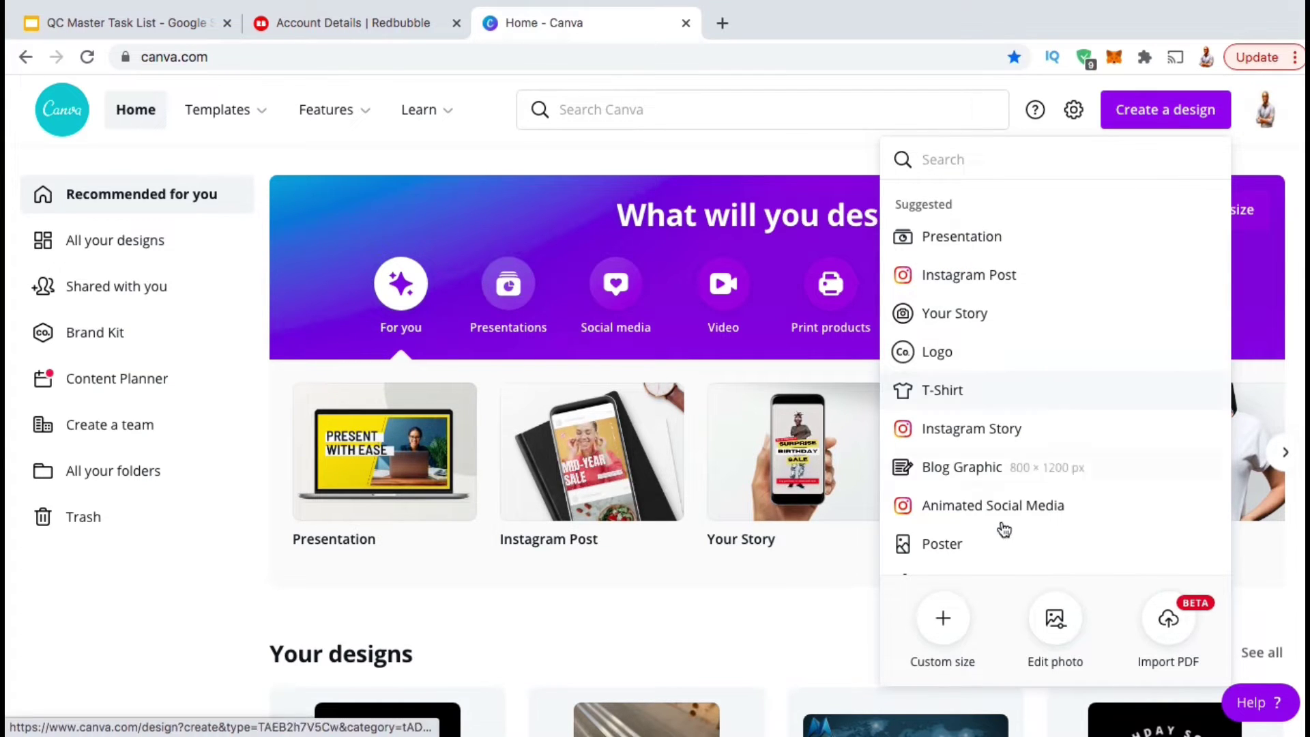
pyautogui.click(942, 632)
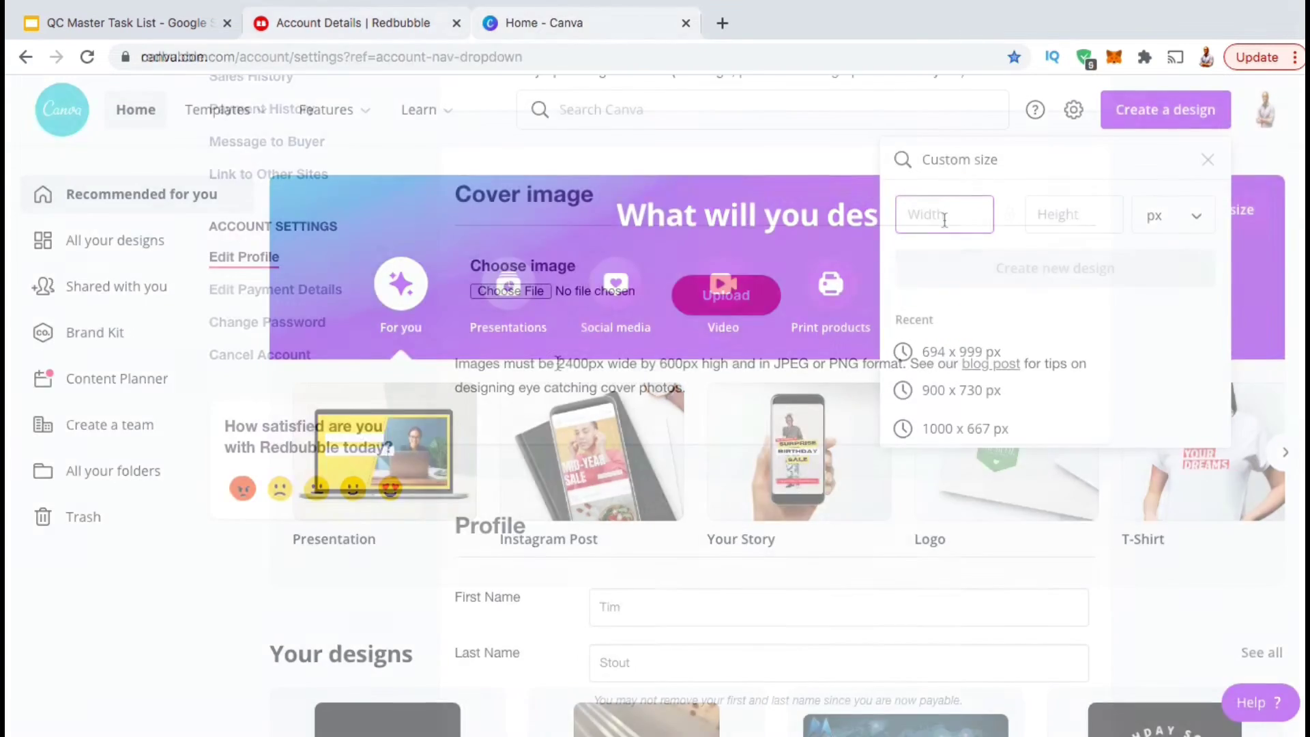
pyautogui.moveTo(557, 363); pyautogui.dragTo(701, 362)
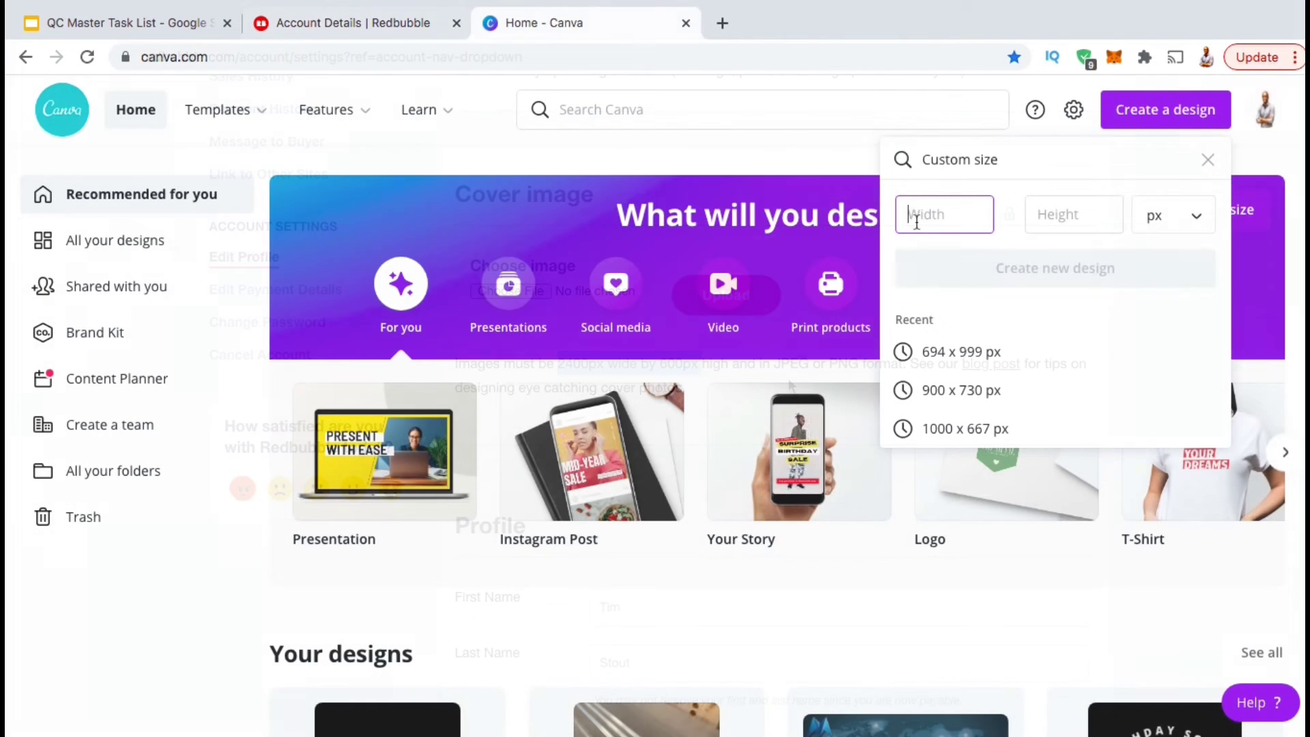
pyautogui.write('2400')
pyautogui.press('Tab')
pyautogui.write('600')
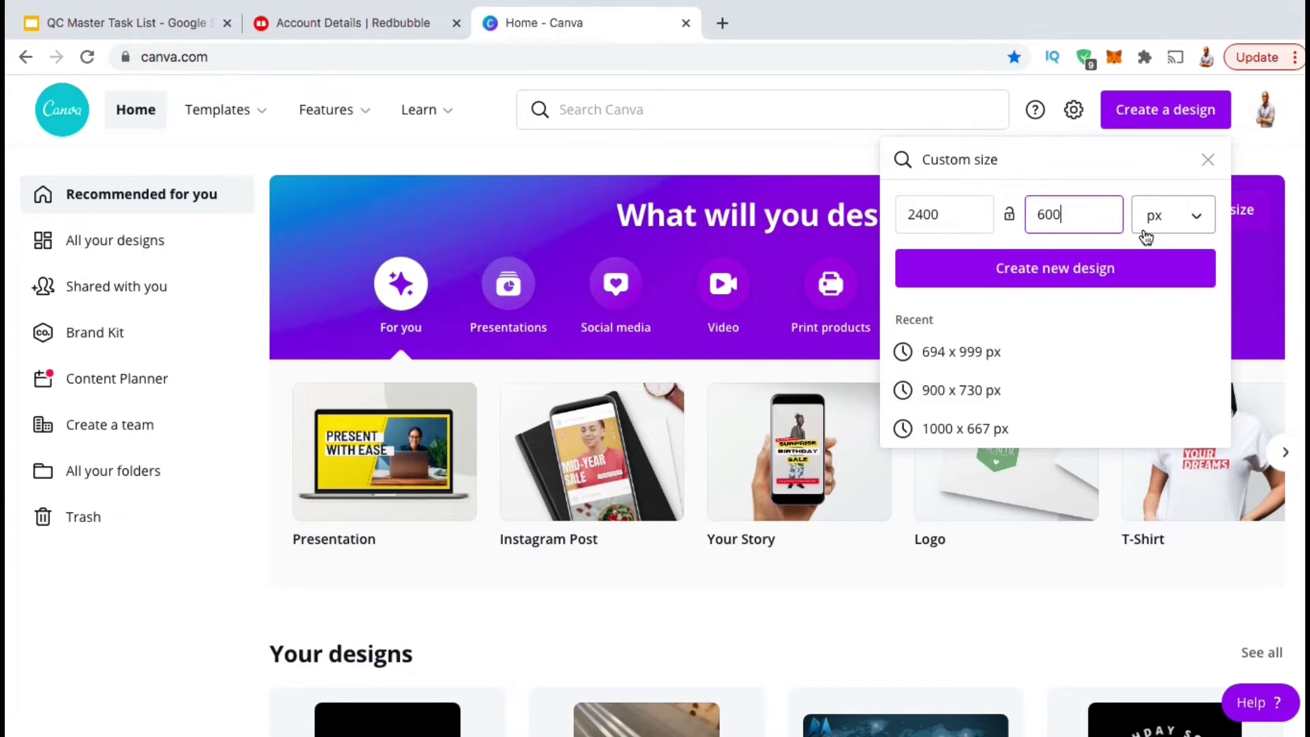
pyautogui.click(1202, 222)
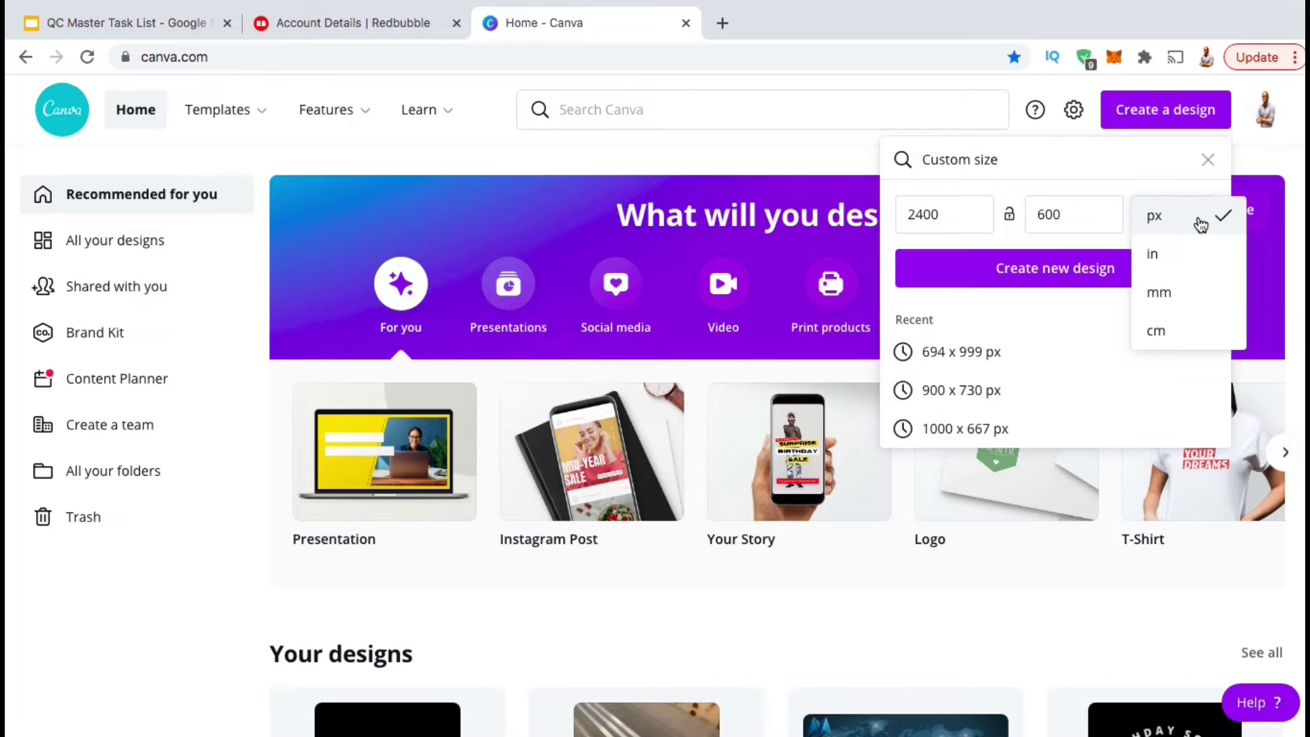
pyautogui.click(1202, 222)
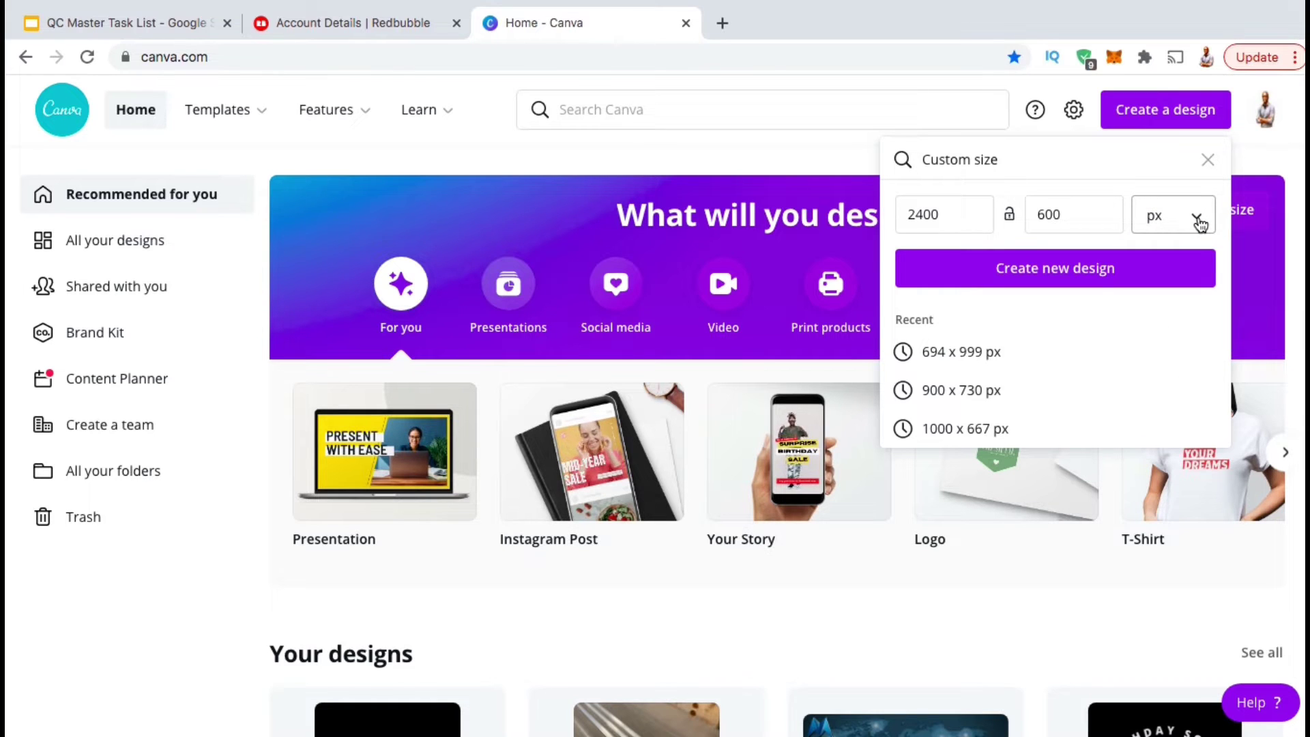
pyautogui.click(1043, 287)
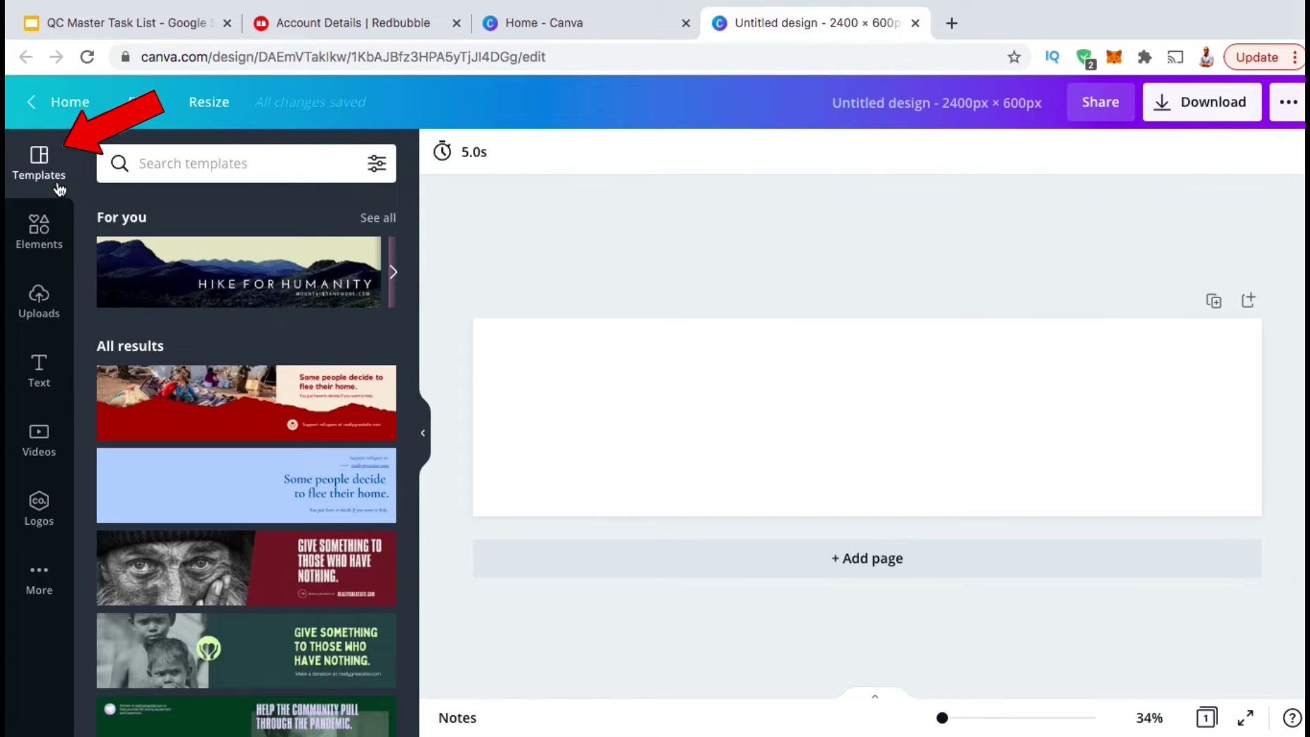
# Apply the pandemic fundraiser template and type 'MOAB FIGHT GE' into its heading.
pyautogui.scroll(-4, 104, 232)
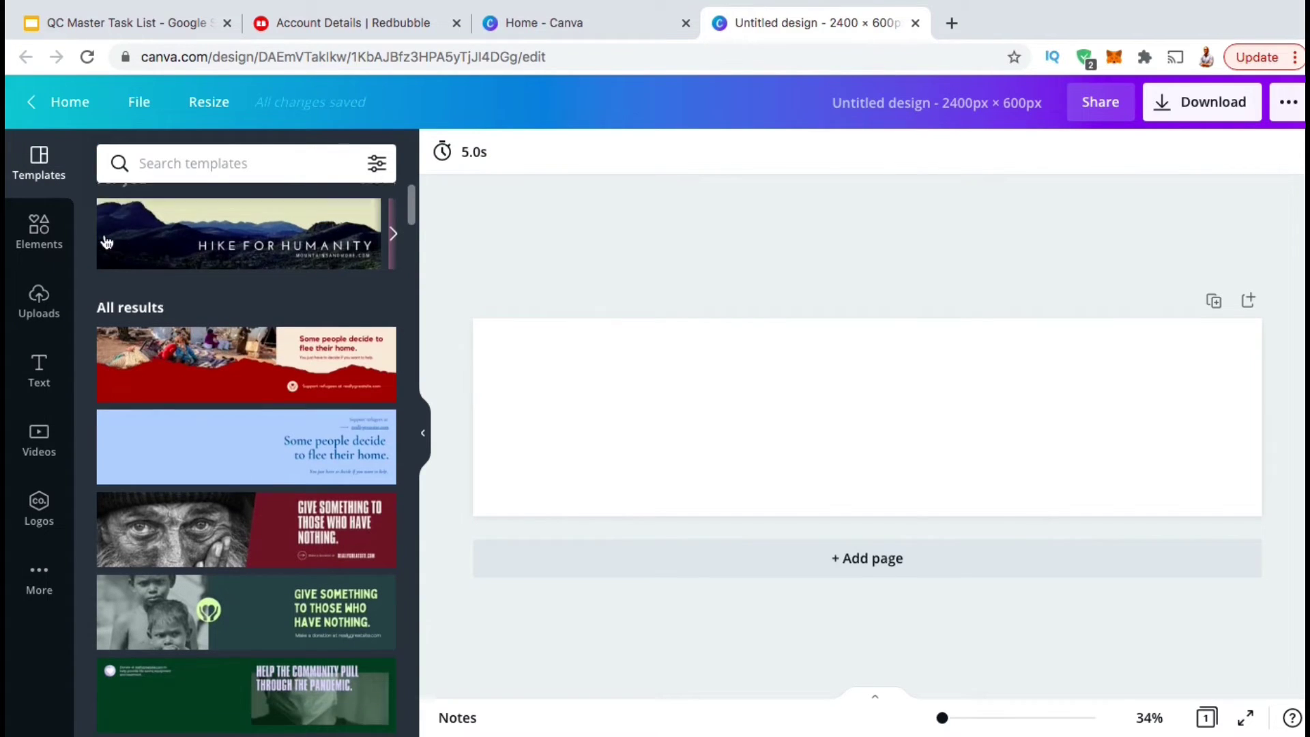
pyautogui.scroll(-5, 106, 242)
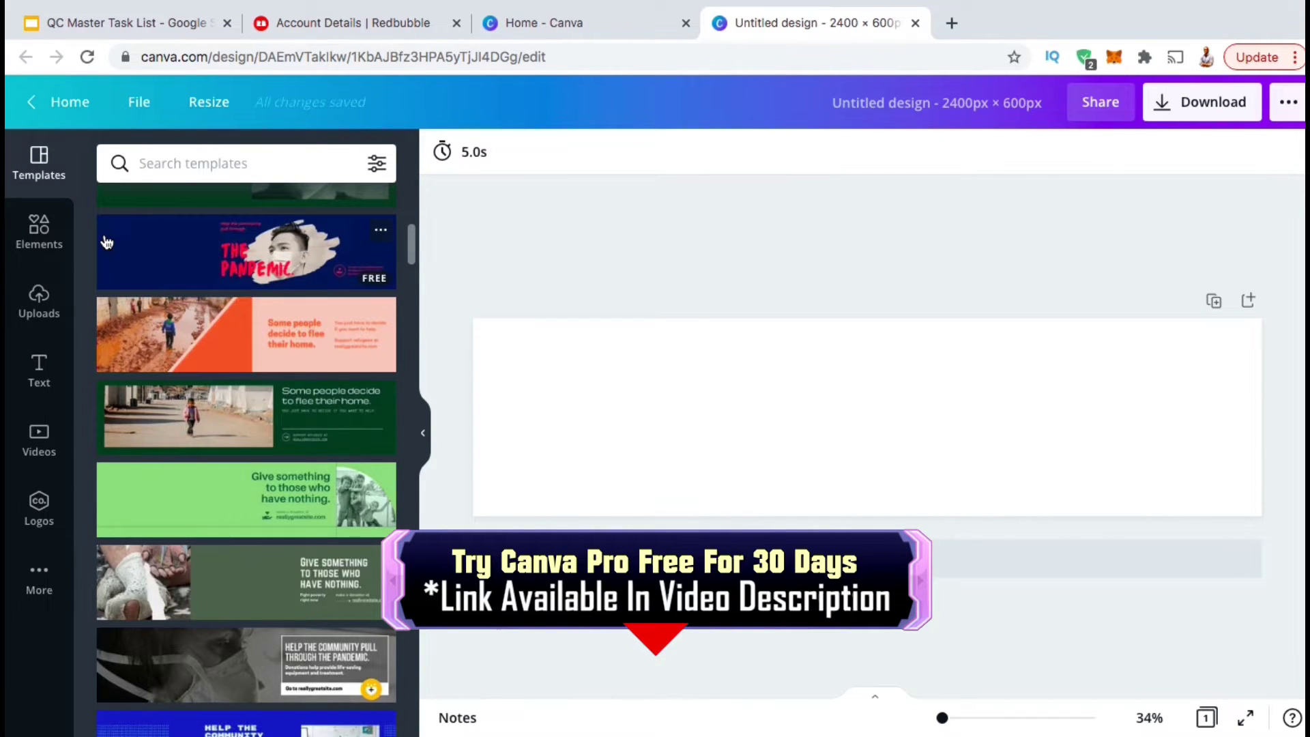
pyautogui.scroll(-5, 107, 242)
pyautogui.moveTo(106, 240)
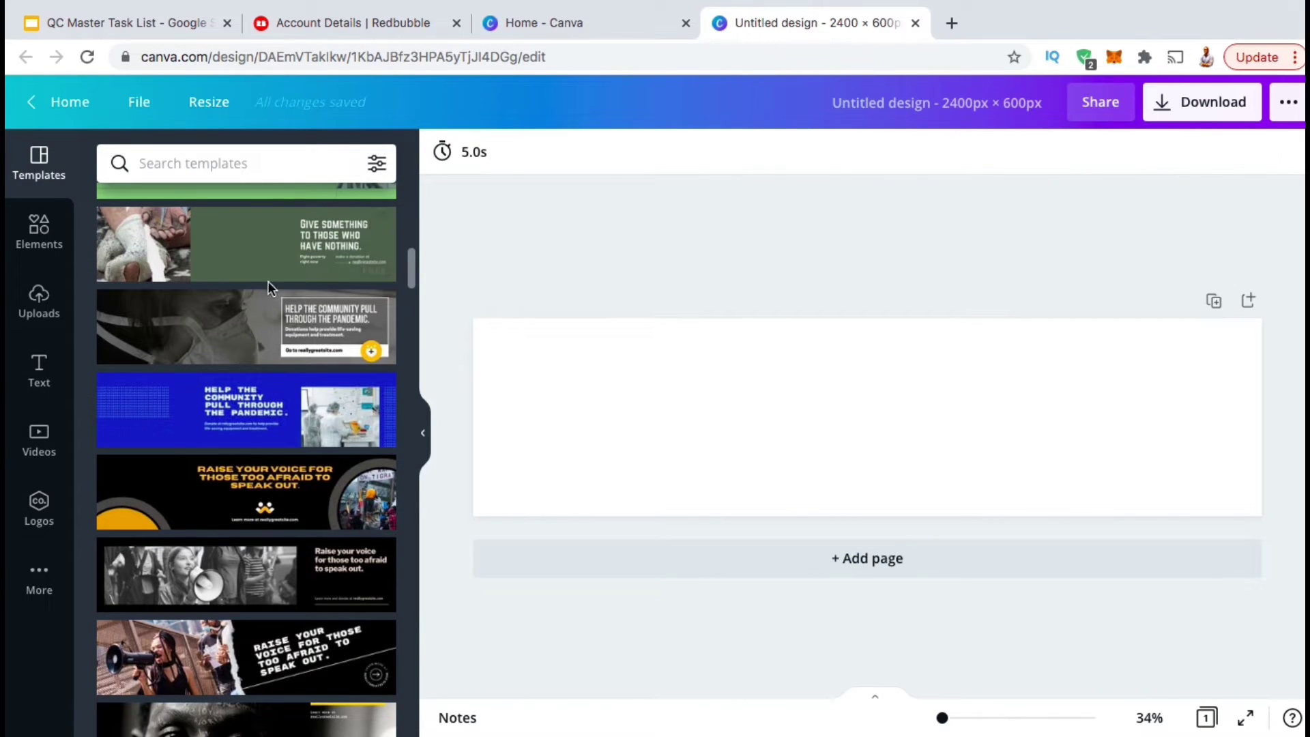
pyautogui.click(260, 336)
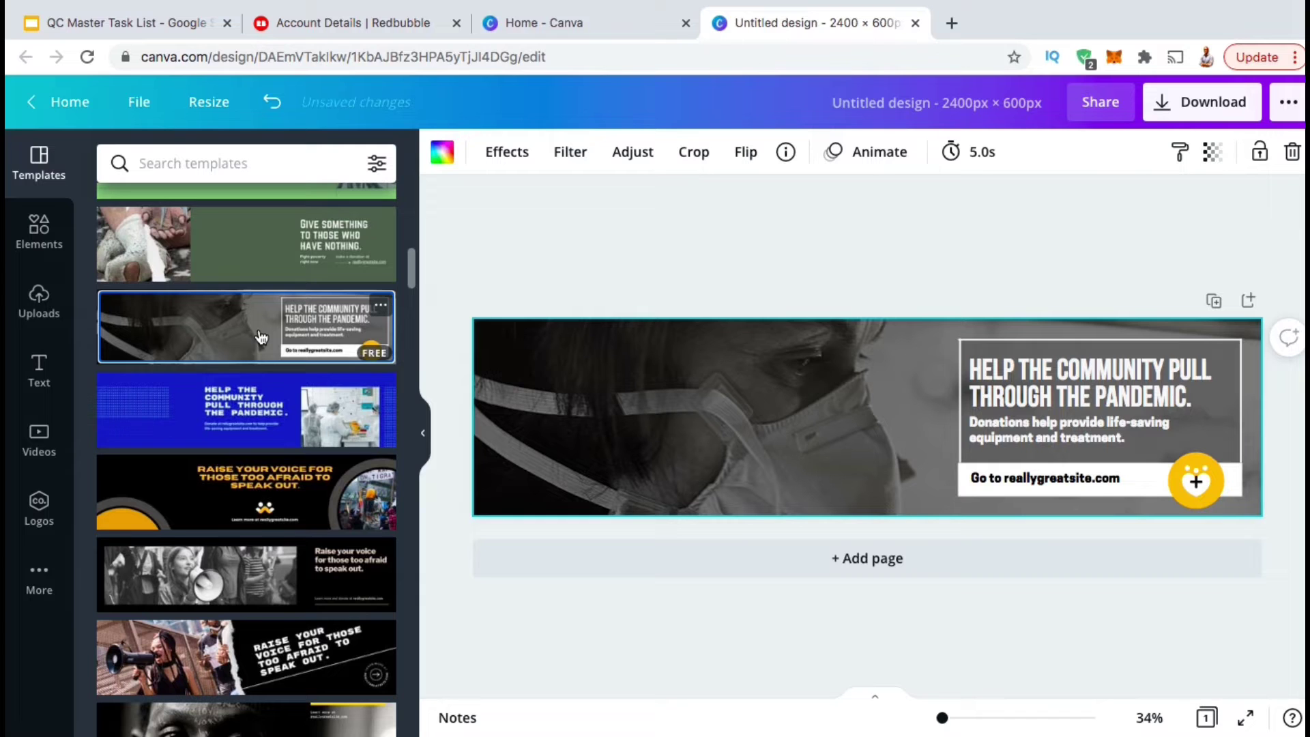
pyautogui.click(1054, 372)
pyautogui.write('MOAB FIGHT GEAR')
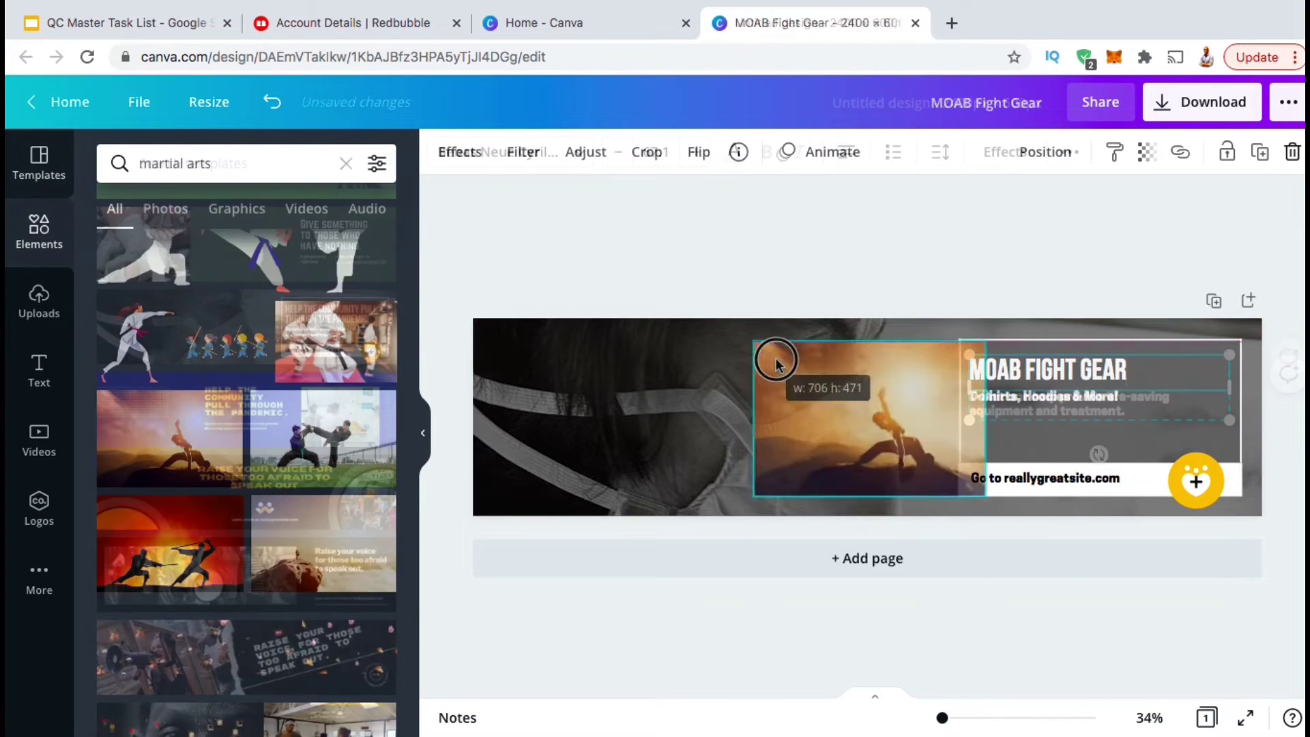
# Delete all the template's text, graphics and background photo, leaving a blank page.
pyautogui.moveTo(774, 359); pyautogui.dragTo(1199, 488)
pyautogui.press('Delete')
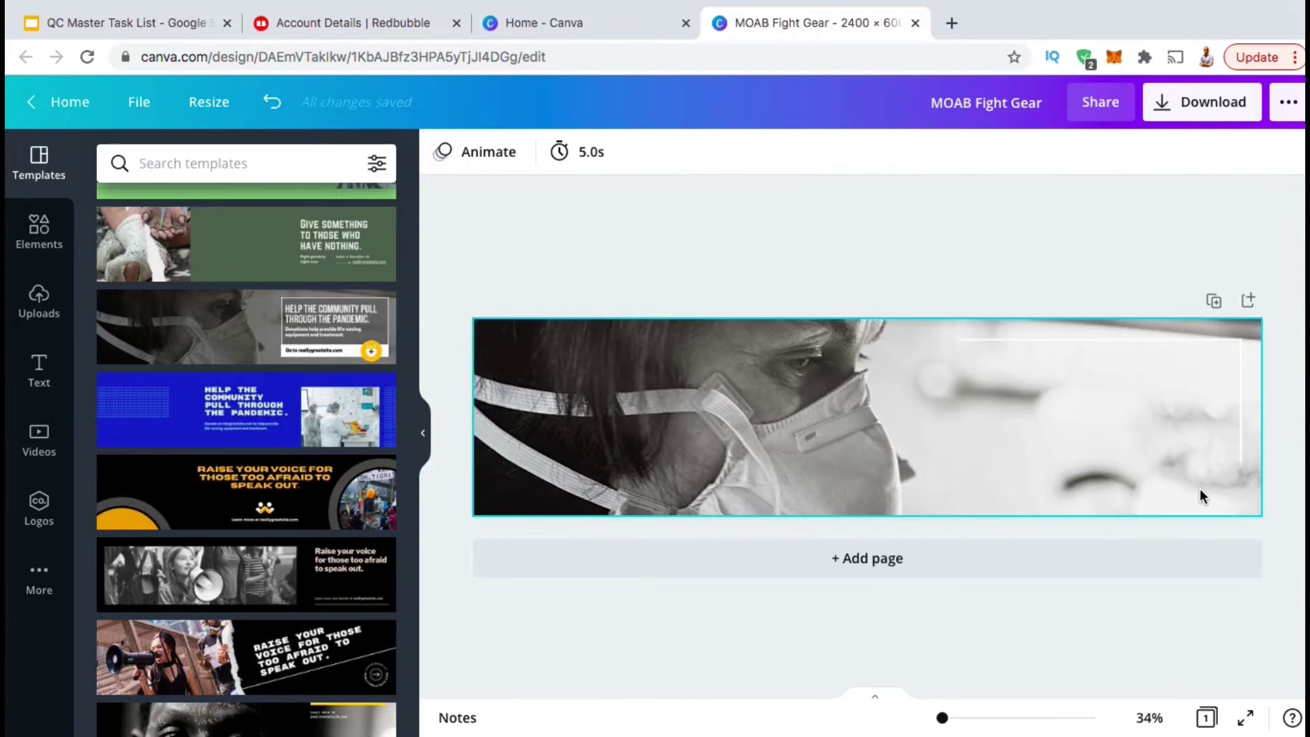
pyautogui.press('Delete')
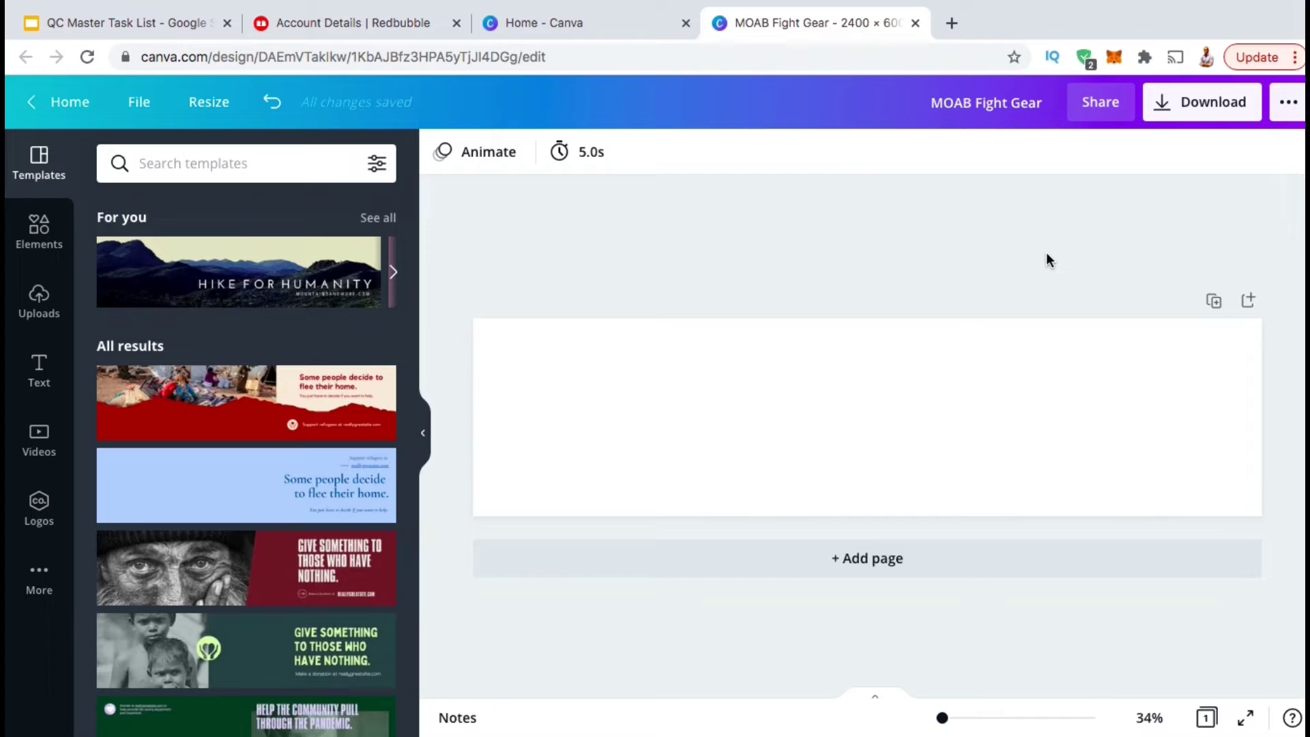
# Upload all the MOAB images from the computer into Canva's Uploads.
pyautogui.click(38, 315)
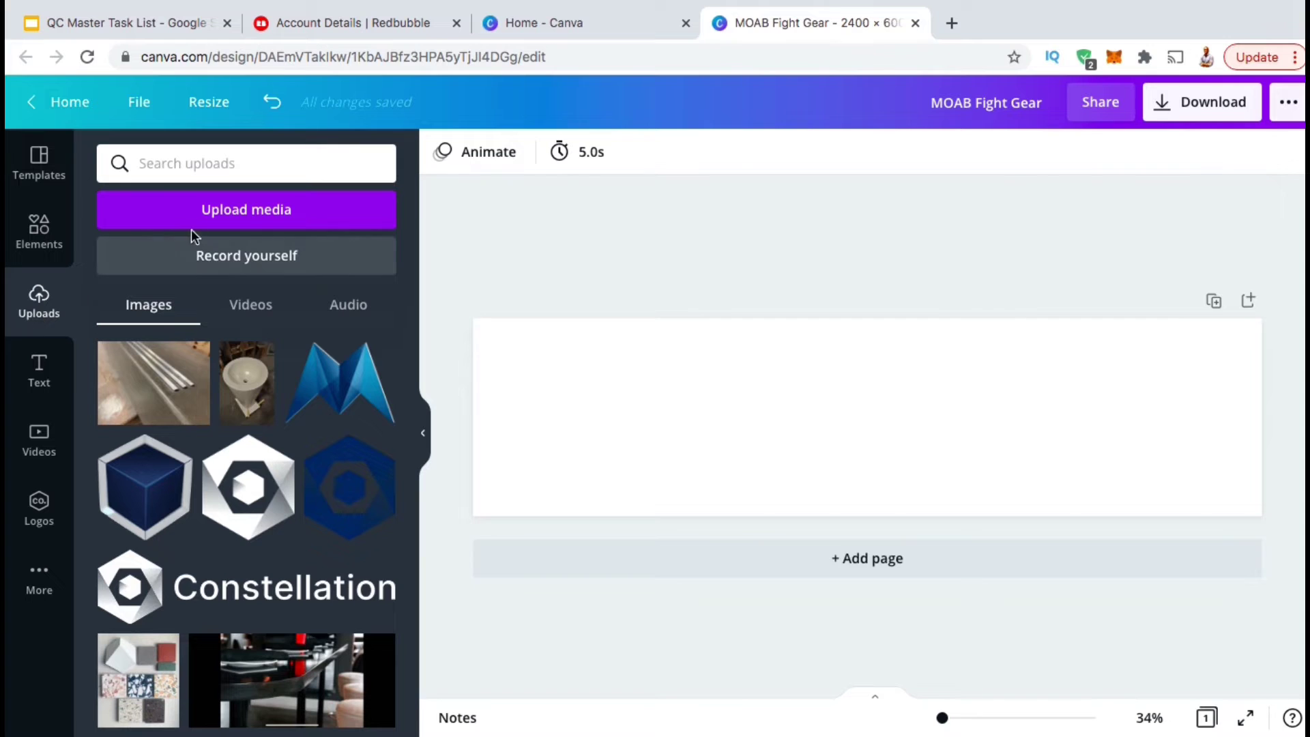
pyautogui.click(228, 210)
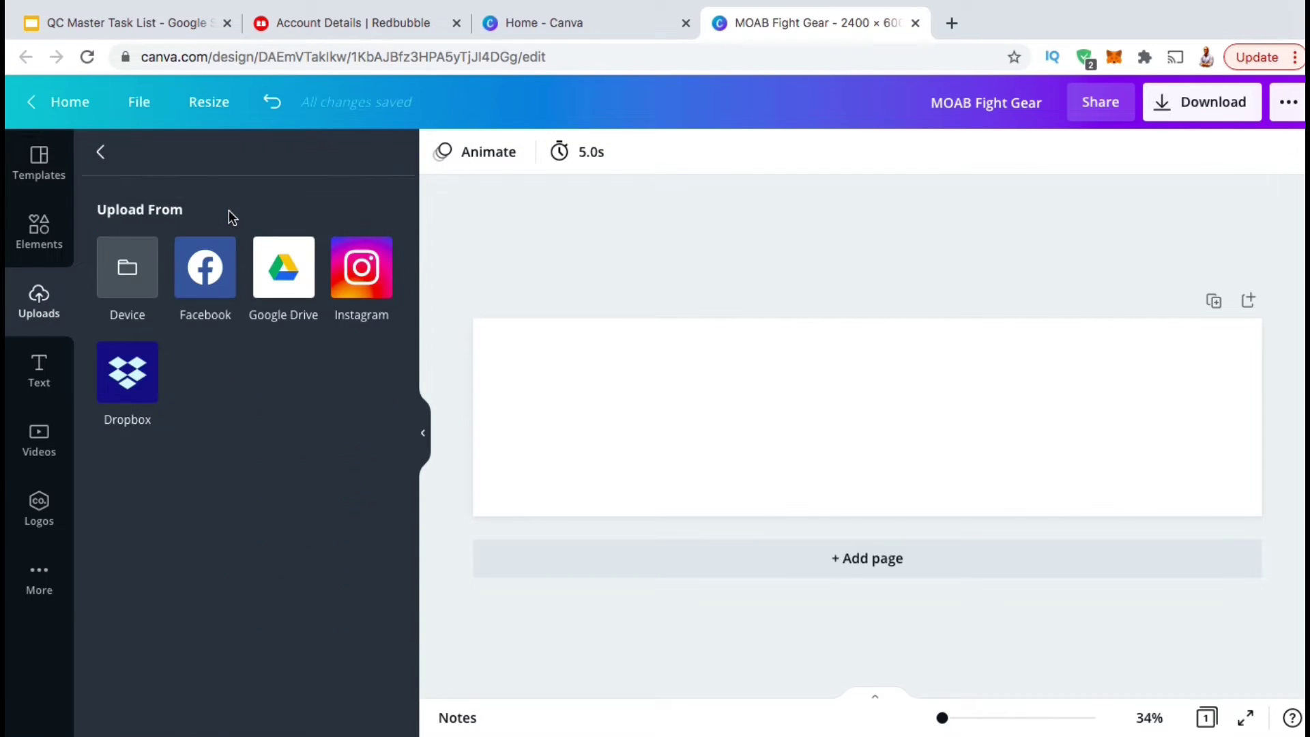
pyautogui.click(129, 269)
pyautogui.moveTo(532, 273); pyautogui.dragTo(1023, 82)
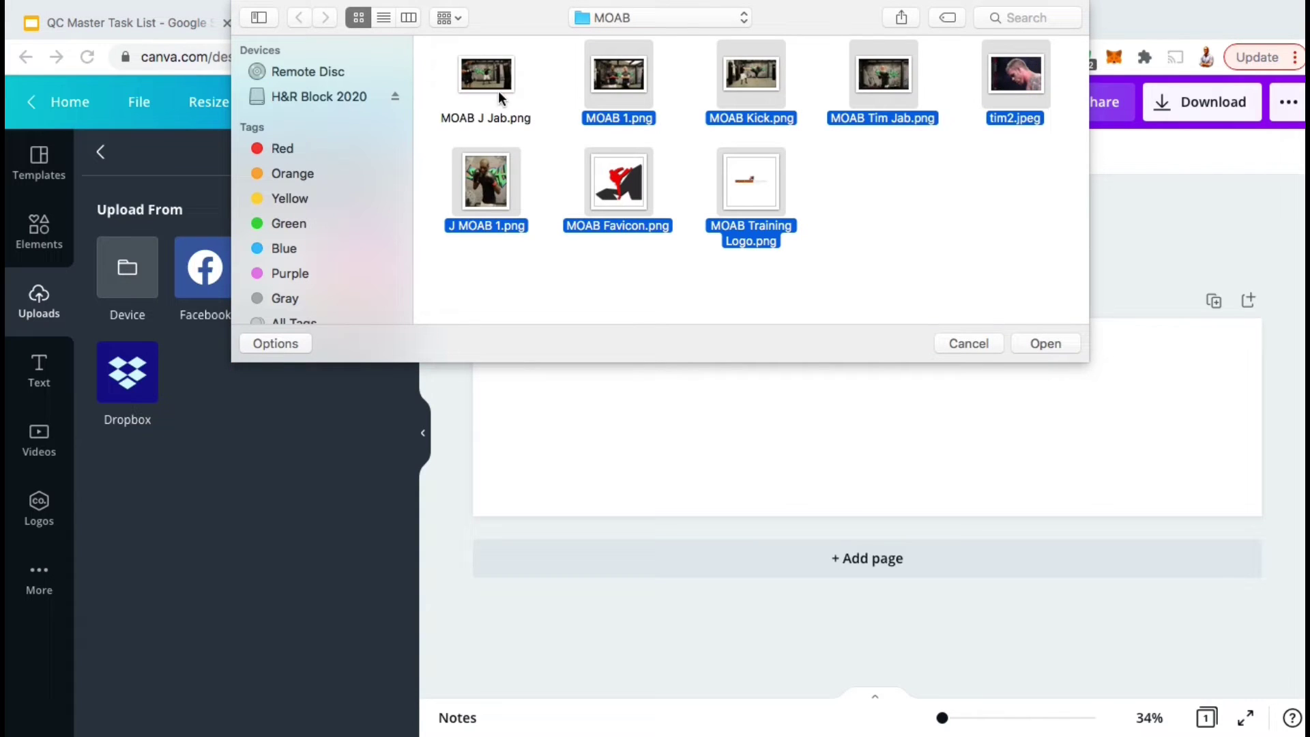
pyautogui.click(1050, 344)
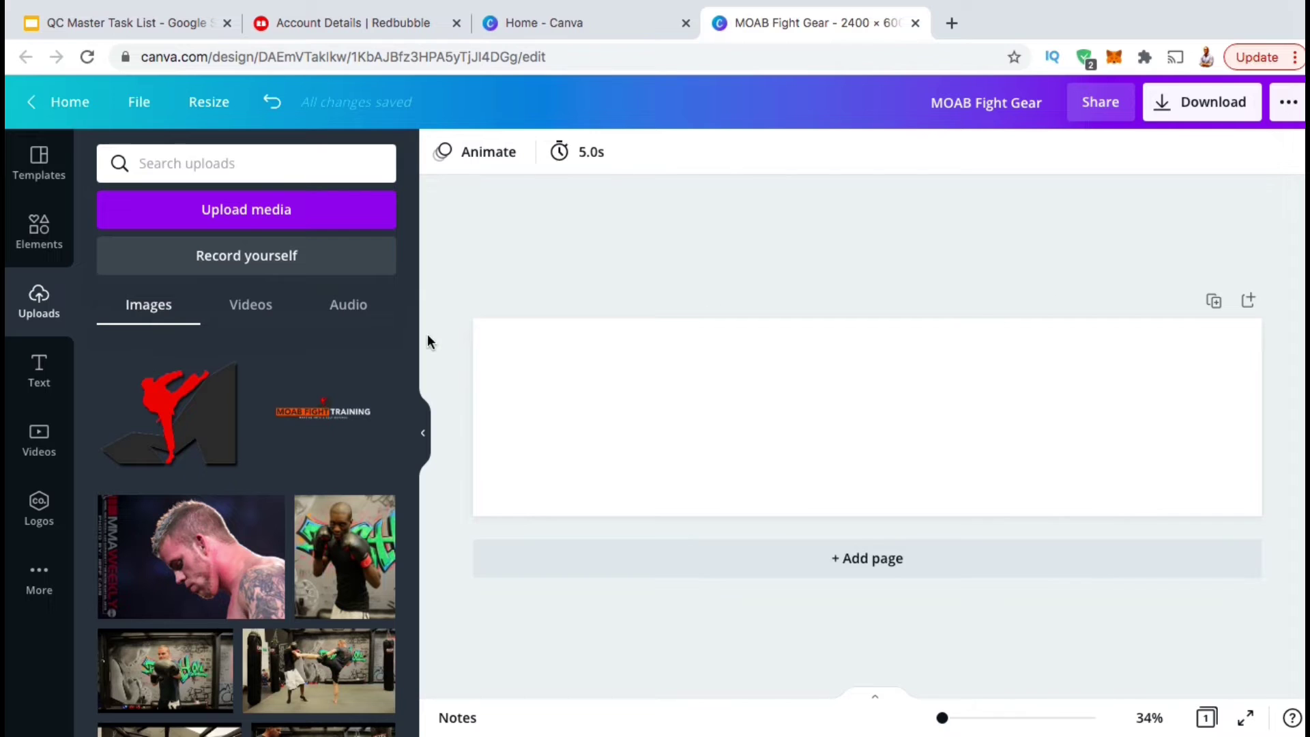
# Place the kicking photo on the page as the banner background.
pyautogui.scroll(-3, 353, 379)
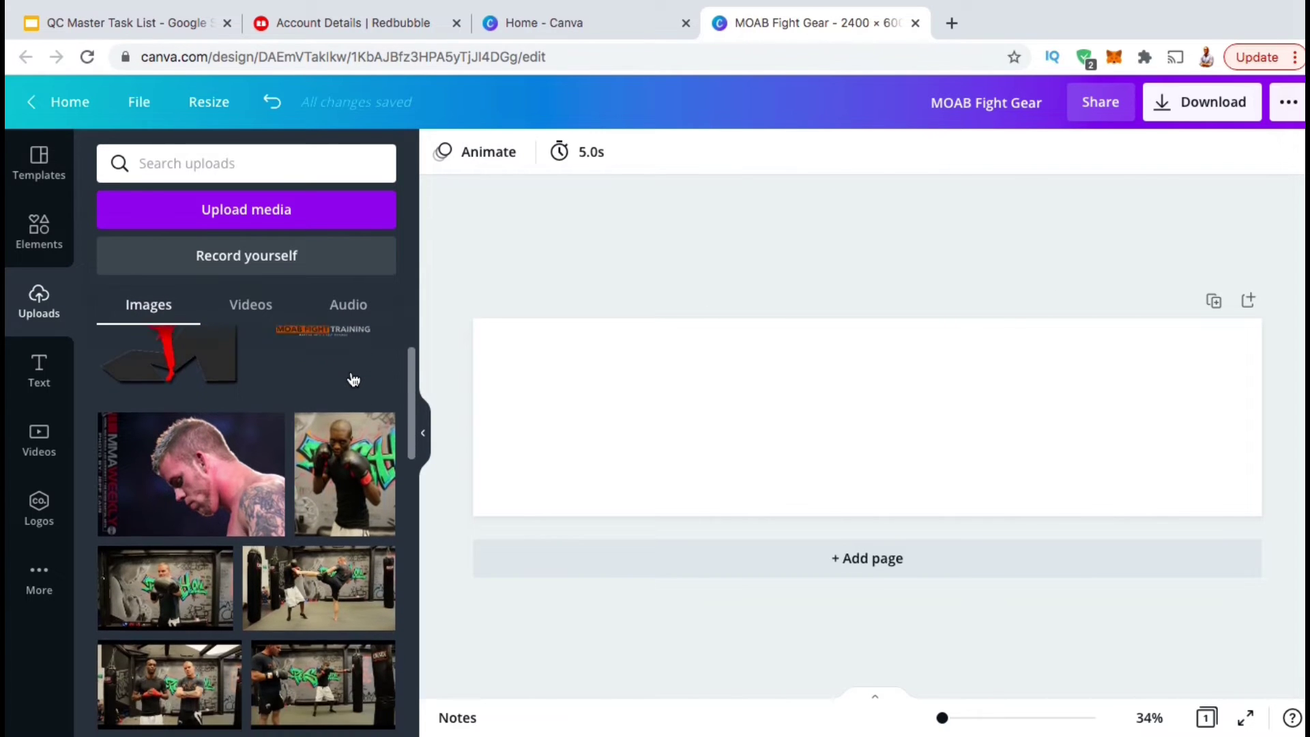
pyautogui.scroll(-1, 353, 379)
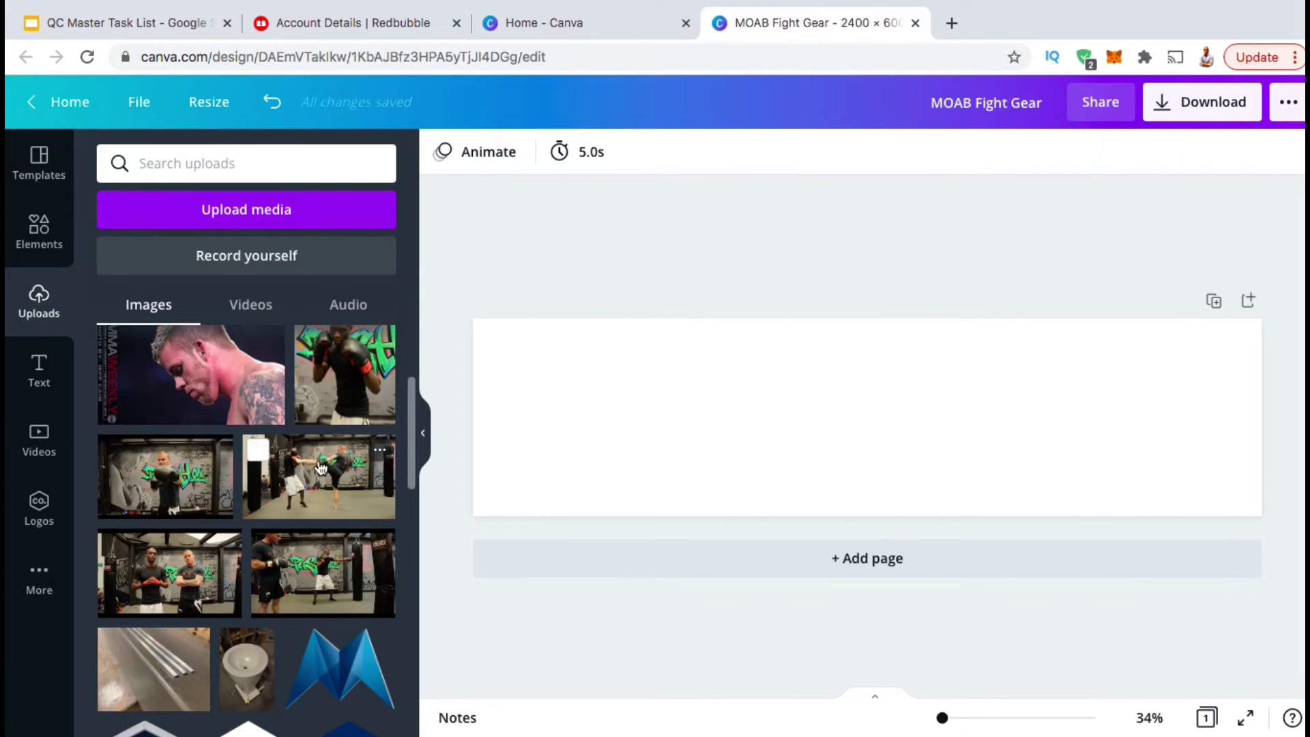
pyautogui.moveTo(317, 472); pyautogui.dragTo(489, 440)
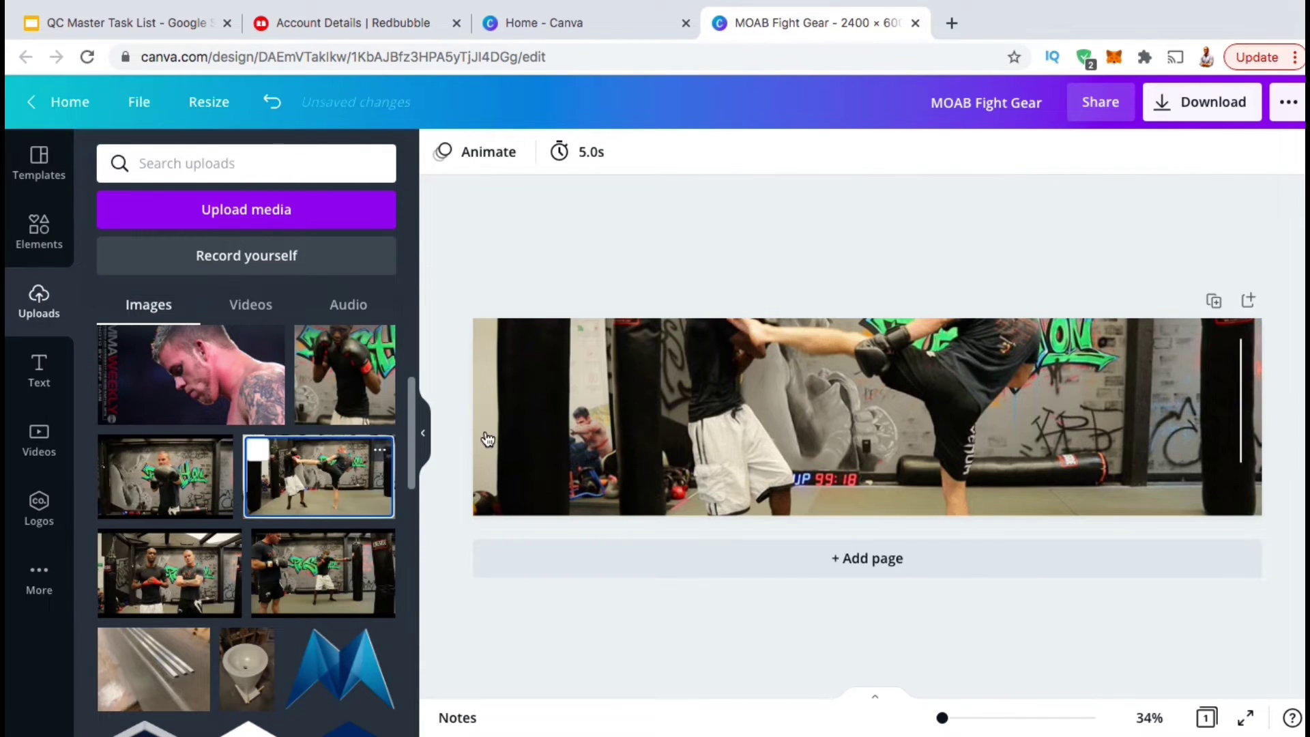
# Crop the background photo, enlarging and shifting it so the high kick fills the banner.
pyautogui.click(690, 398)
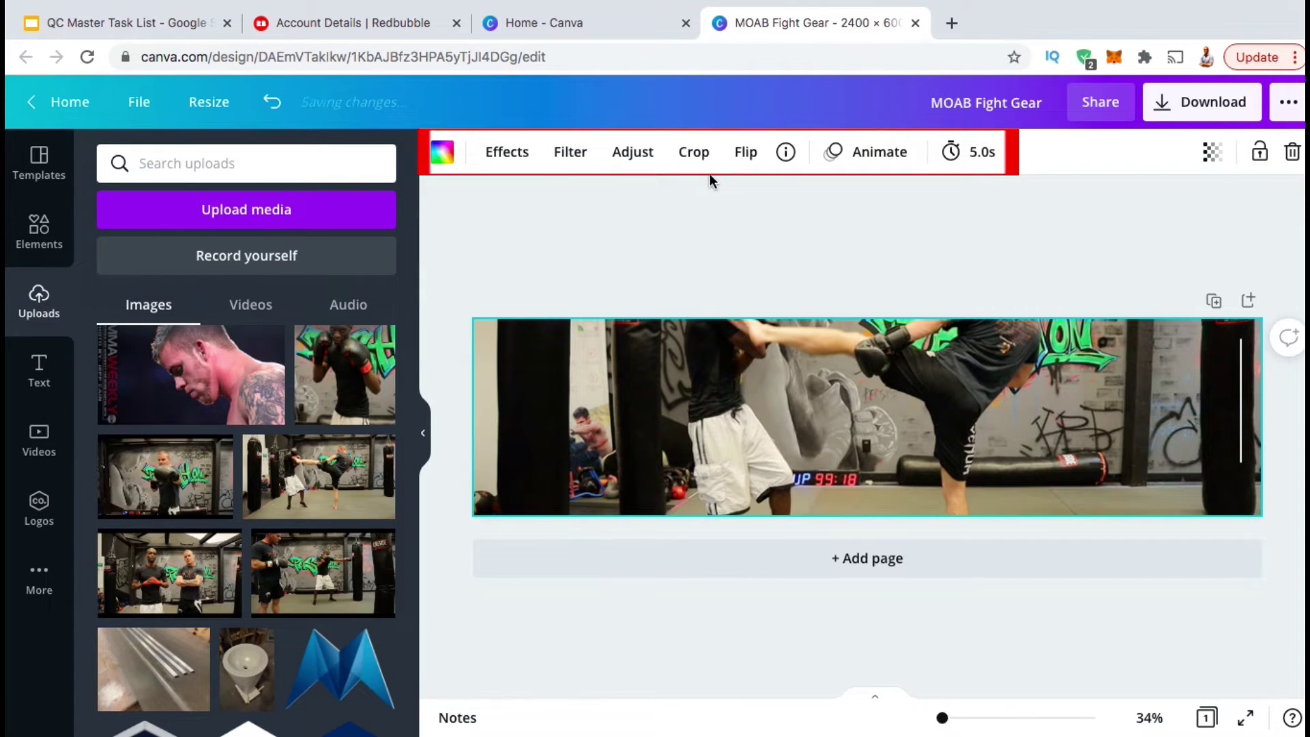
pyautogui.click(693, 151)
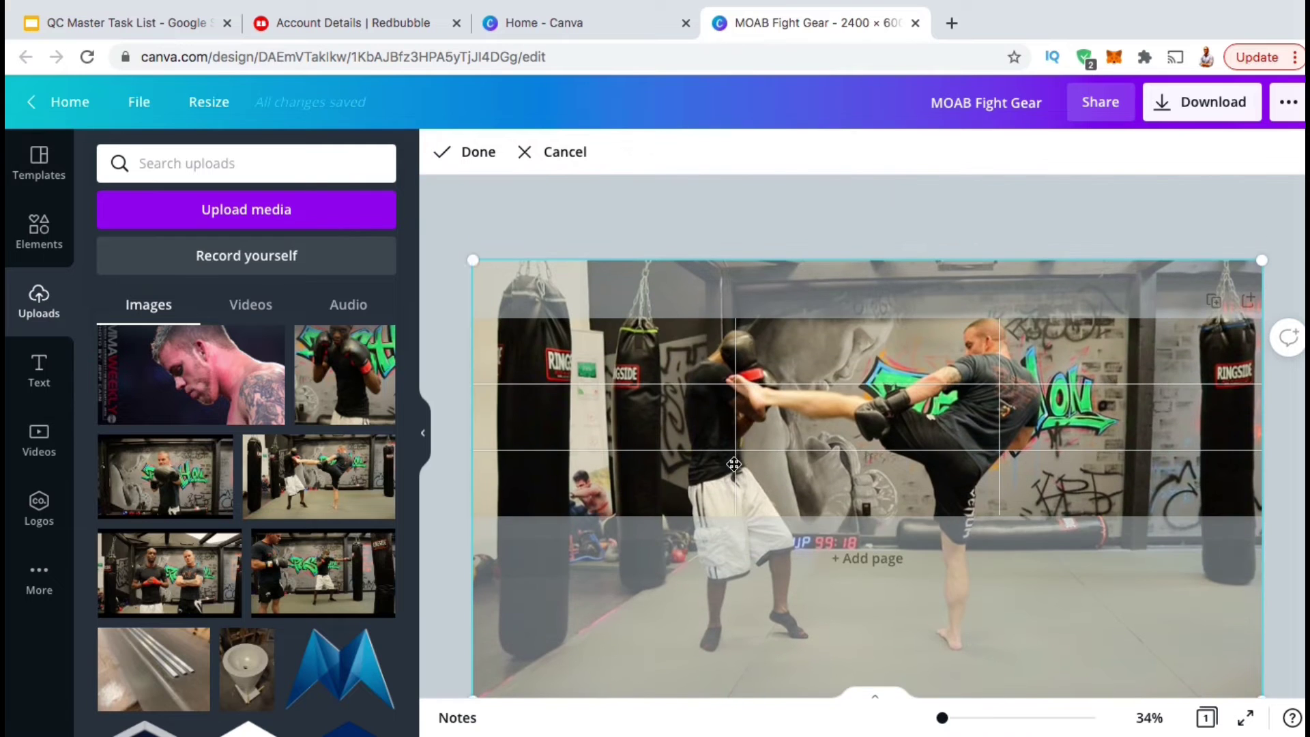
pyautogui.moveTo(473, 260); pyautogui.dragTo(330, 175)
pyautogui.moveTo(865, 448); pyautogui.dragTo(945, 462)
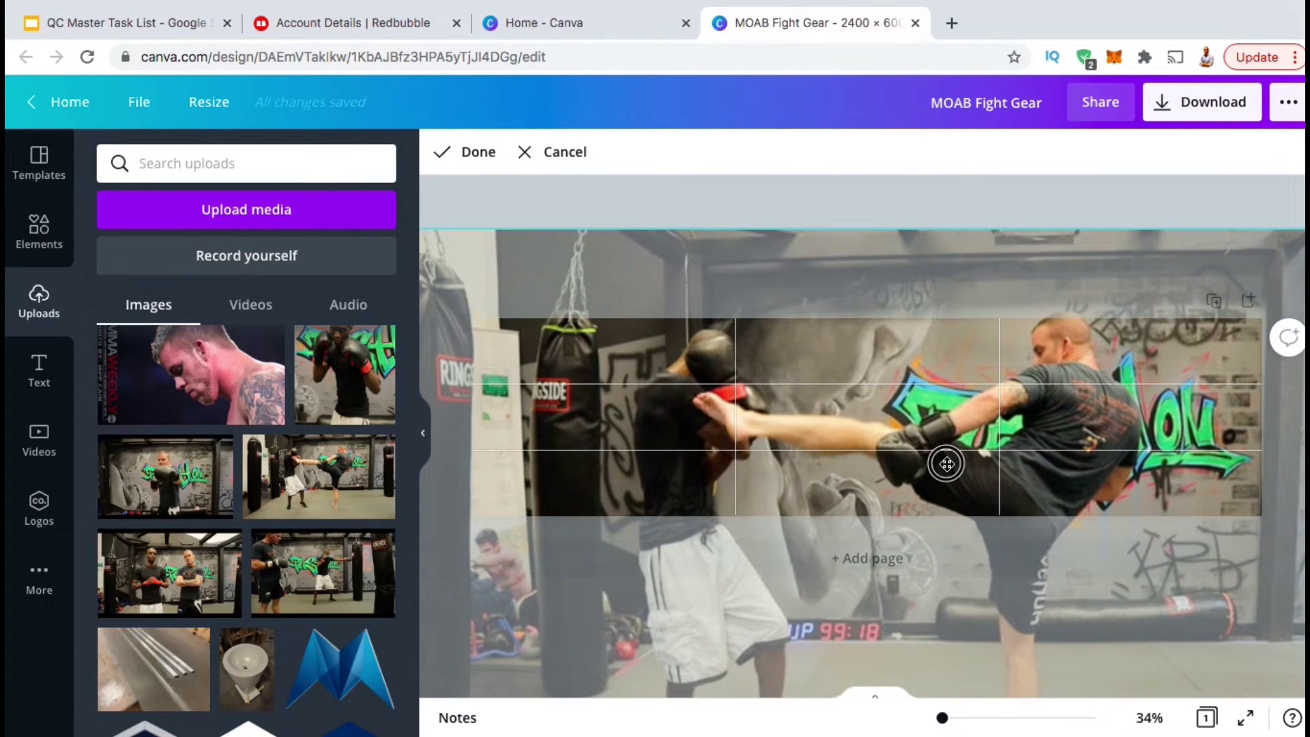
pyautogui.click(469, 151)
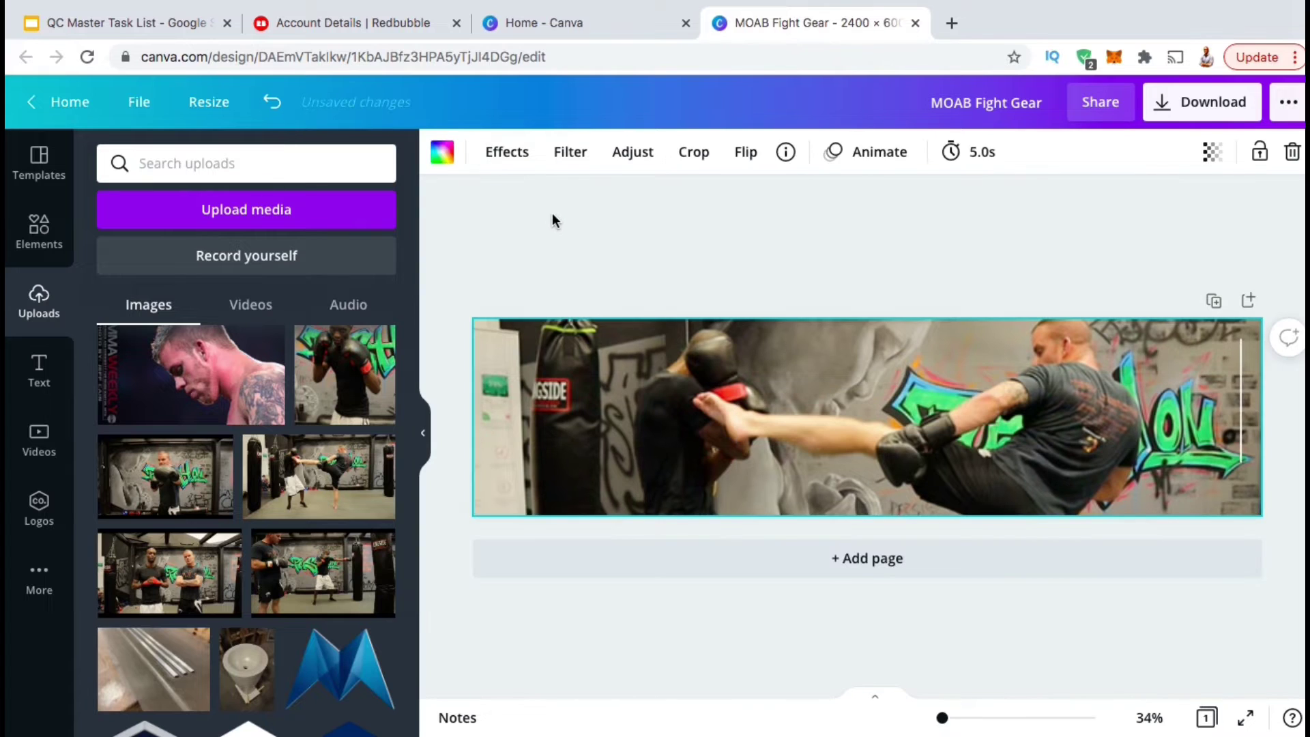
# Adjust the banner photo to vignette 100, brightness -36 and contrast -40.
pyautogui.click(618, 162)
pyautogui.moveTo(180, 434); pyautogui.dragTo(307, 438)
pyautogui.moveTo(307, 438); pyautogui.dragTo(386, 453)
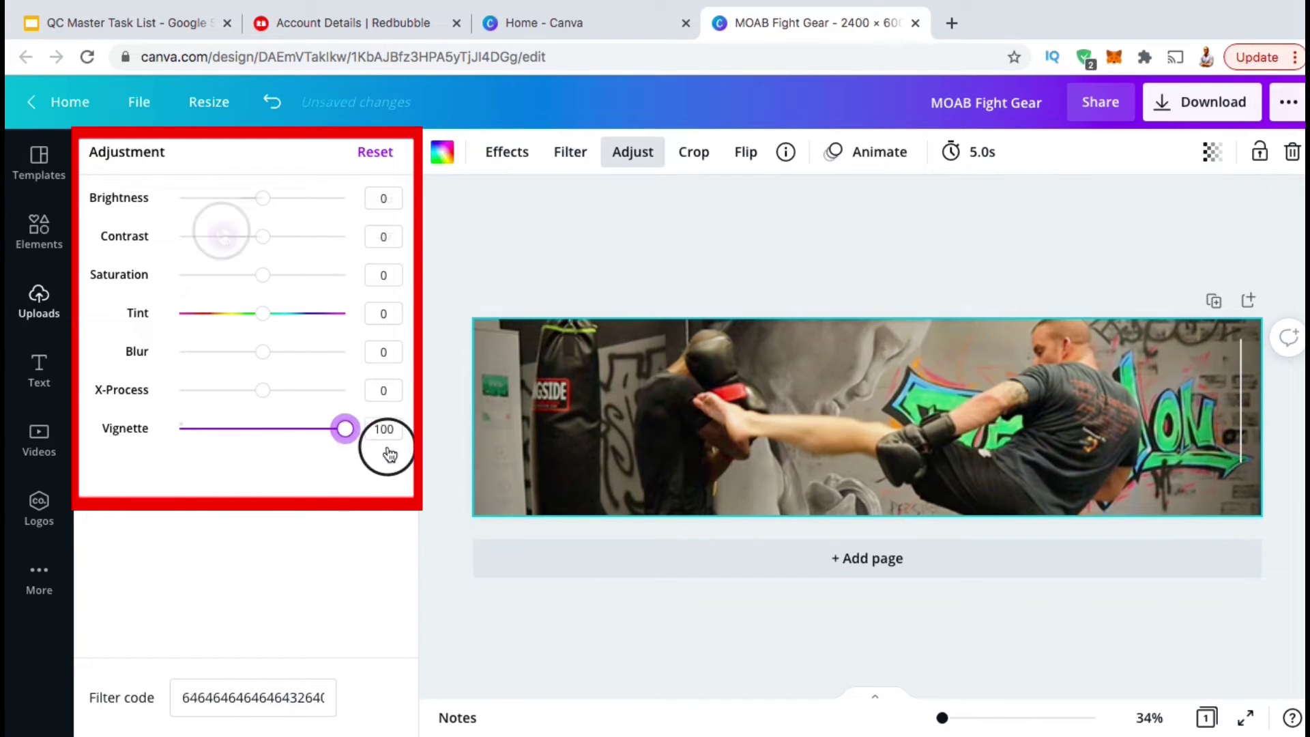
pyautogui.moveTo(216, 232); pyautogui.dragTo(230, 236)
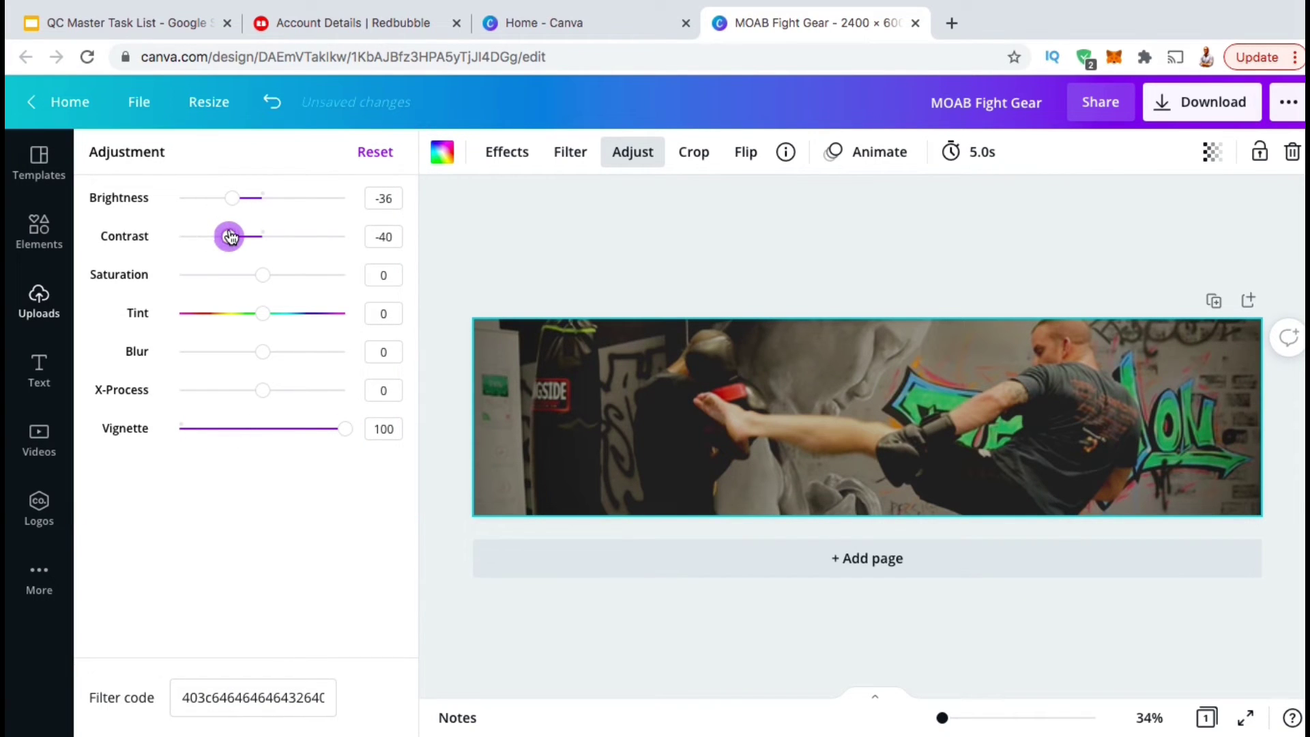
pyautogui.click(481, 283)
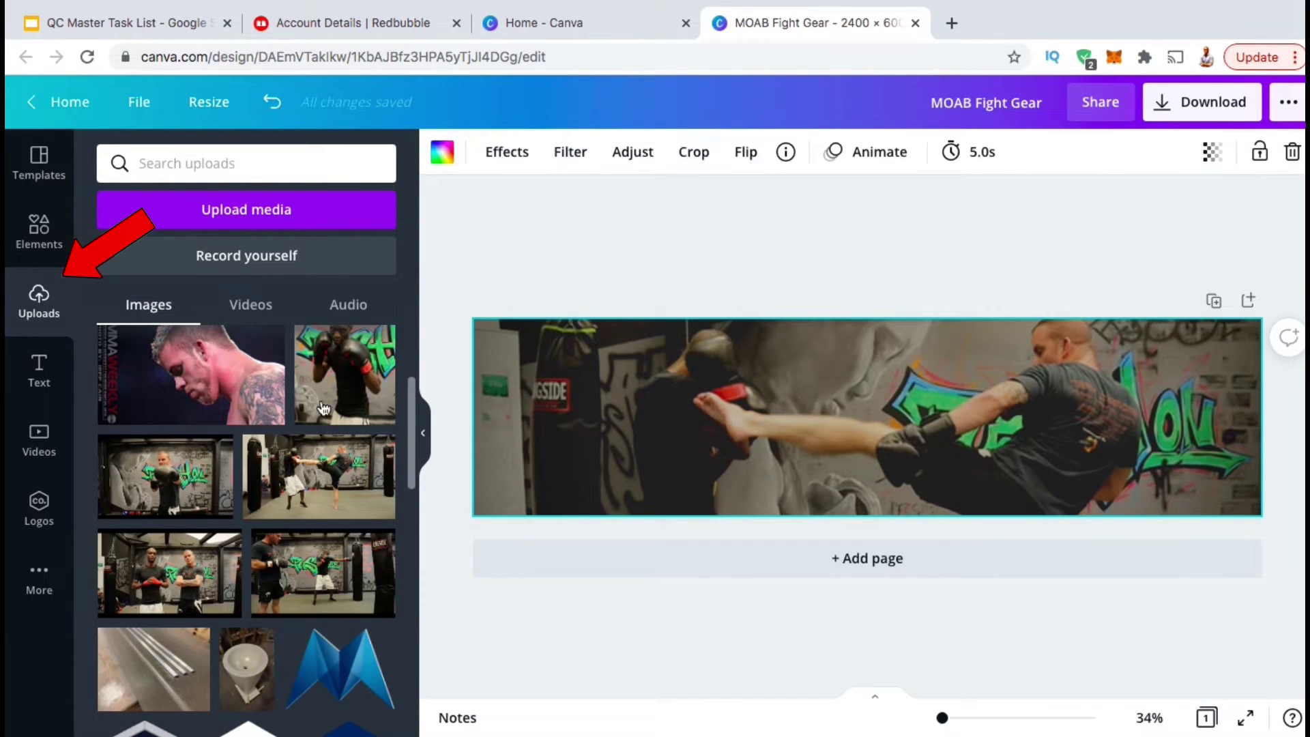
pyautogui.scroll(3, 318, 412)
# Add the MOAB FIGHT TRAINING logo, enlarge it and centre it on the banner.
pyautogui.scroll(1, 318, 412)
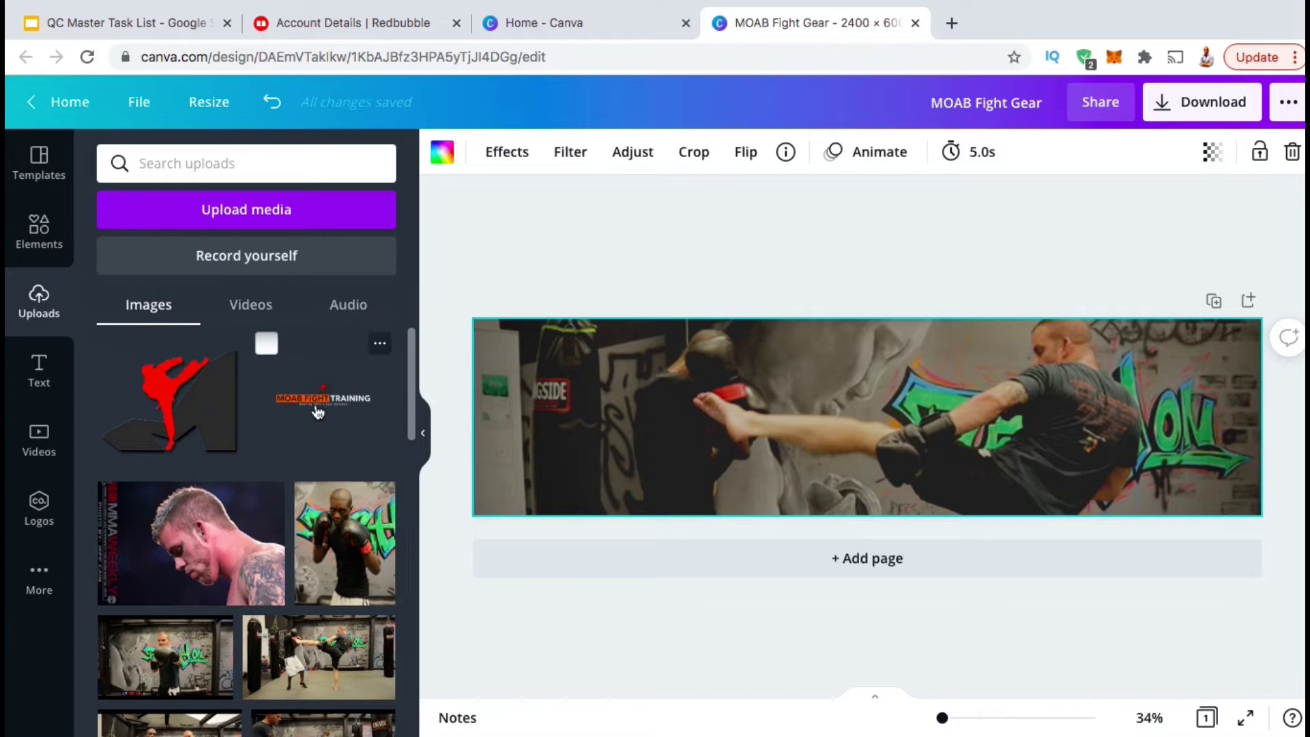
pyautogui.click(318, 412)
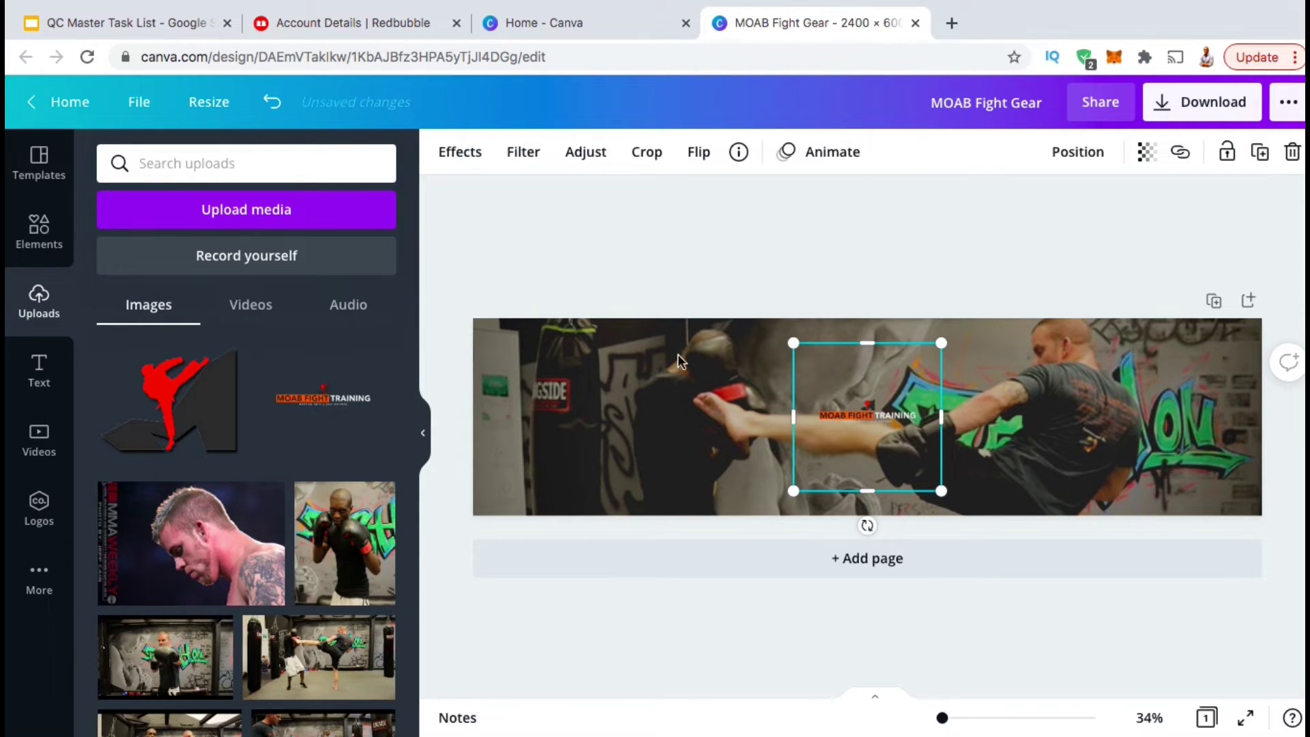
pyautogui.moveTo(797, 344); pyautogui.dragTo(709, 249)
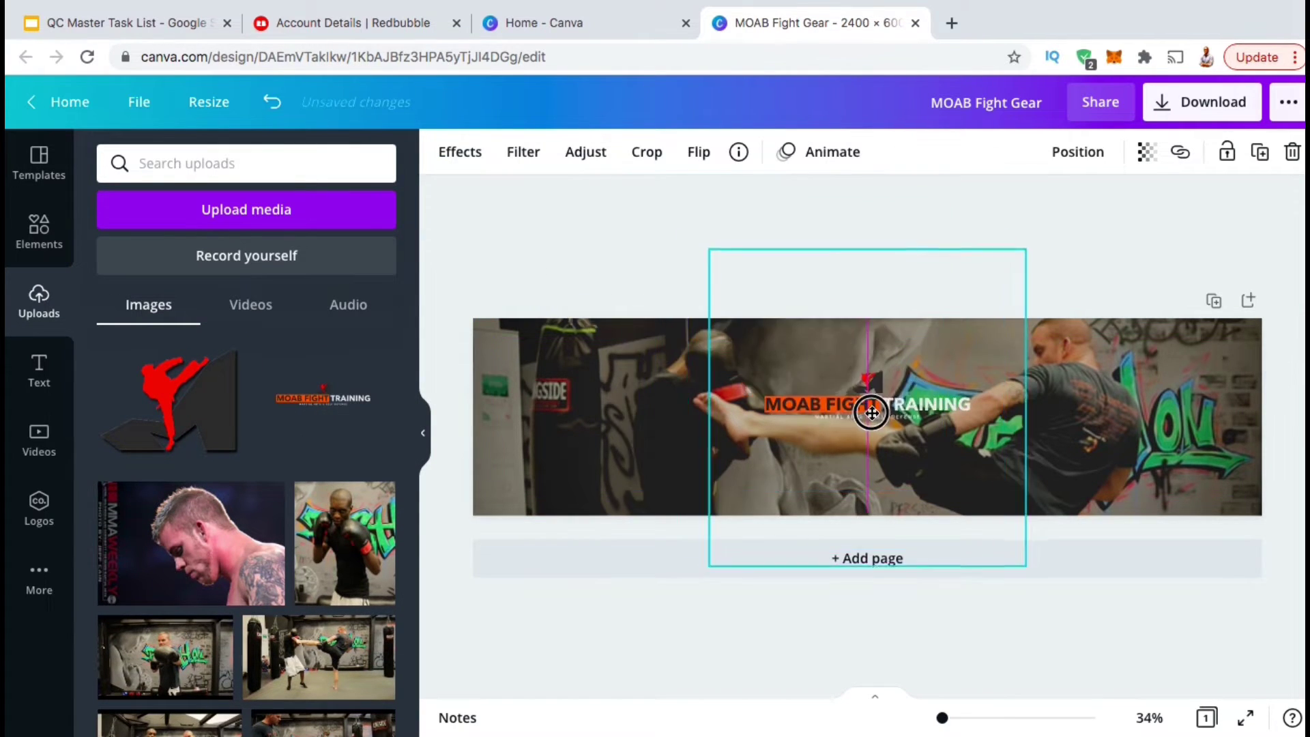
pyautogui.moveTo(851, 257); pyautogui.dragTo(867, 444)
pyautogui.moveTo(709, 357); pyautogui.dragTo(512, 296)
pyautogui.moveTo(740, 386); pyautogui.dragTo(841, 408)
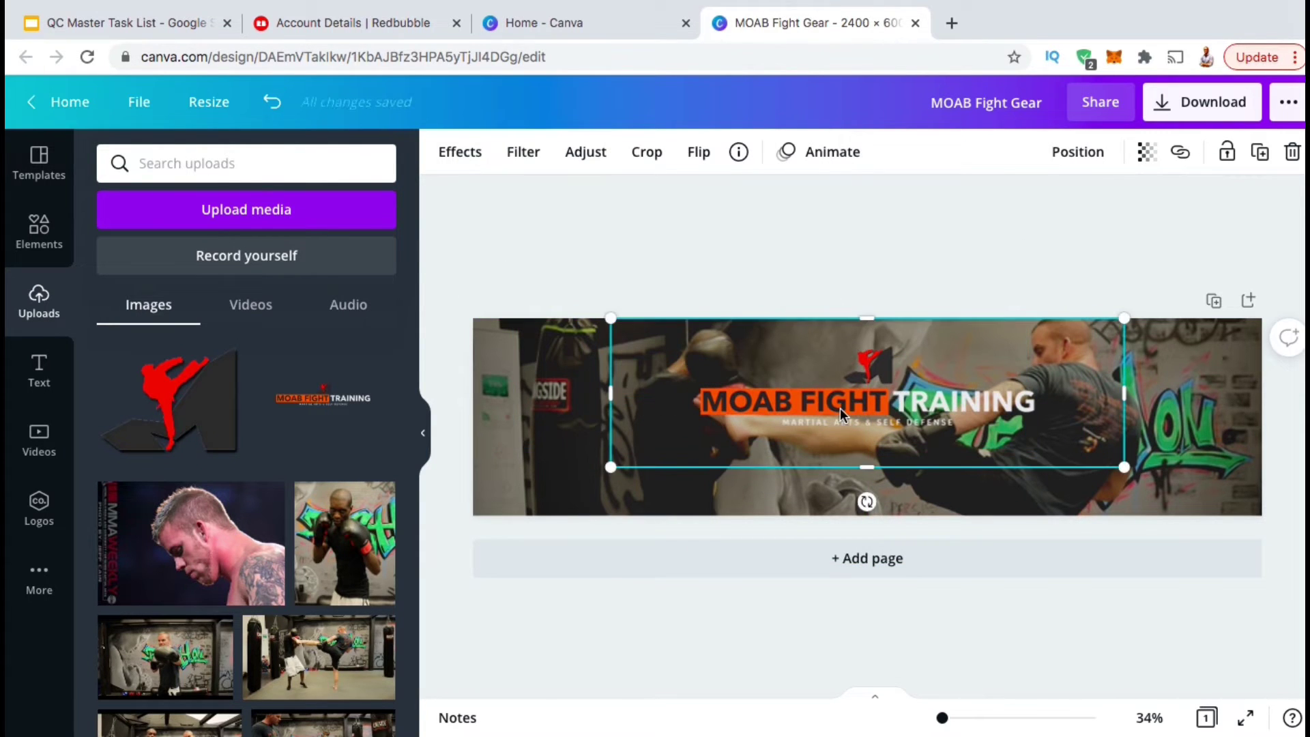
pyautogui.click(822, 287)
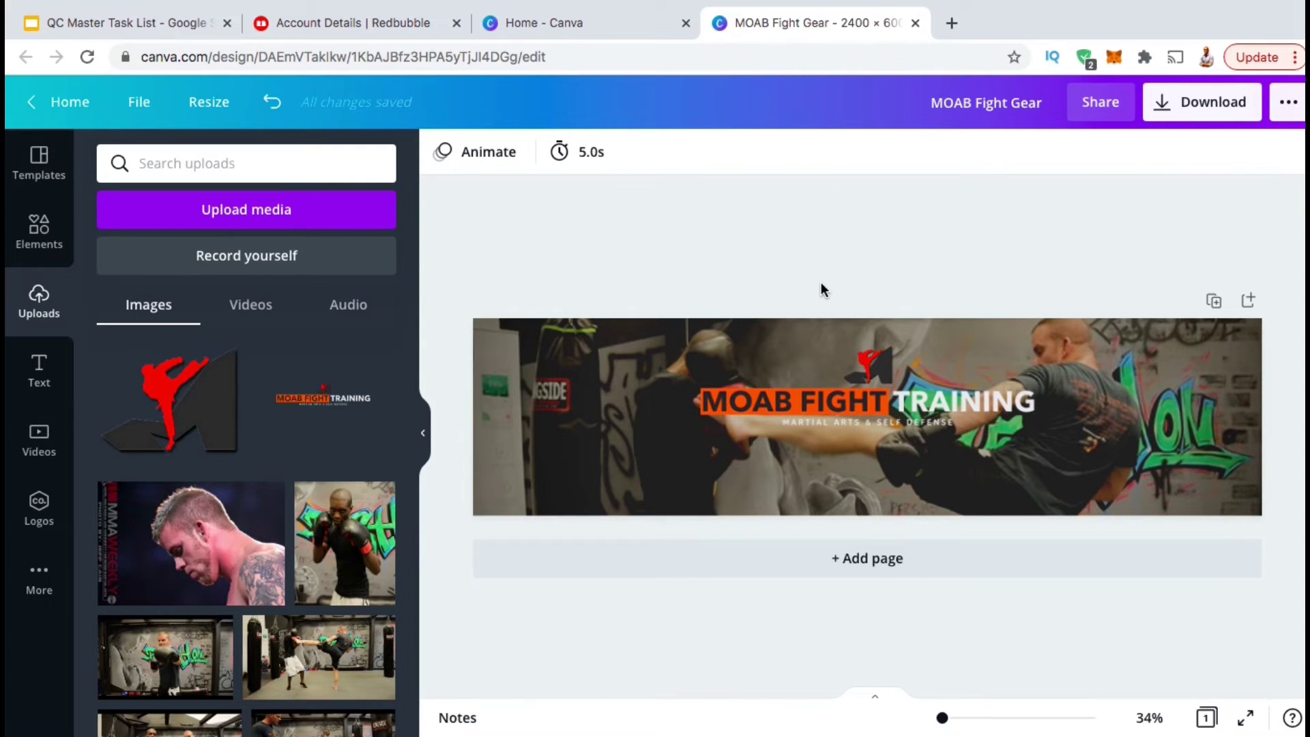
# Copy the logo and paste a duplicate of it.
pyautogui.click(837, 383)
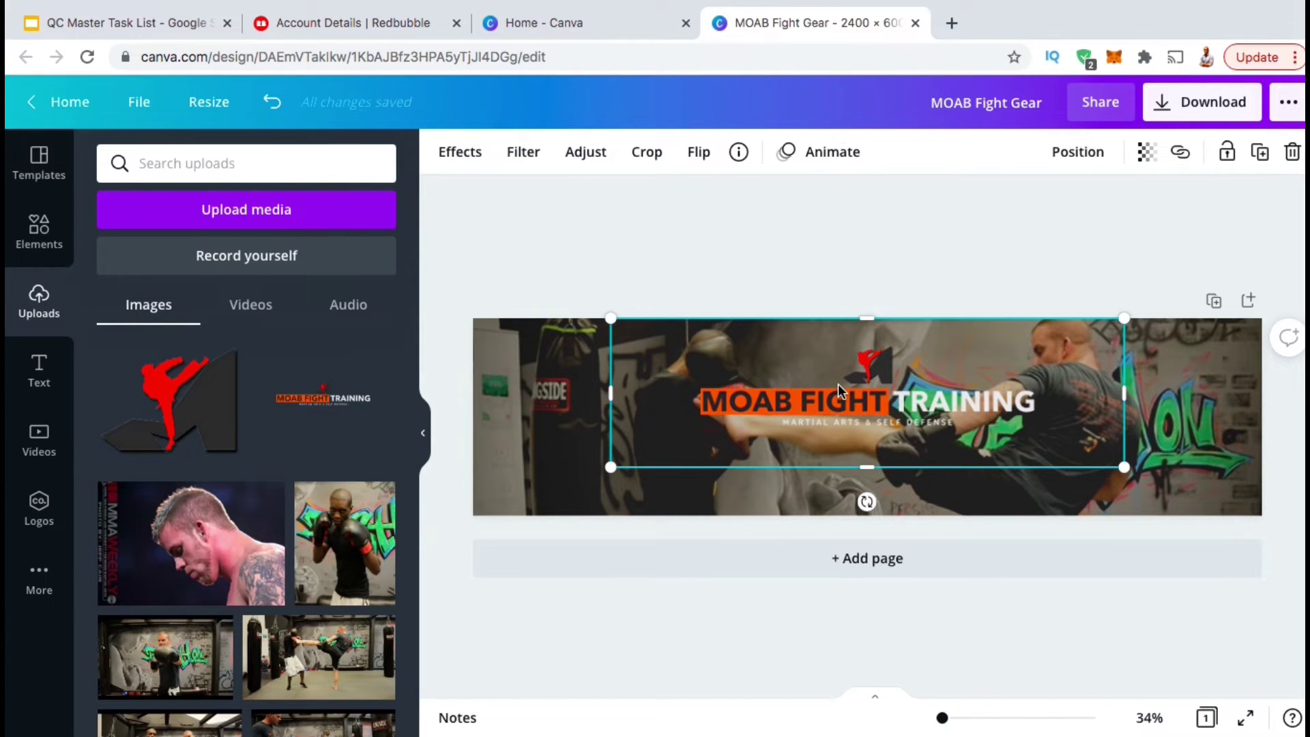
pyautogui.rightClick(838, 384)
pyautogui.click(899, 353)
pyautogui.rightClick(901, 379)
pyautogui.click(925, 387)
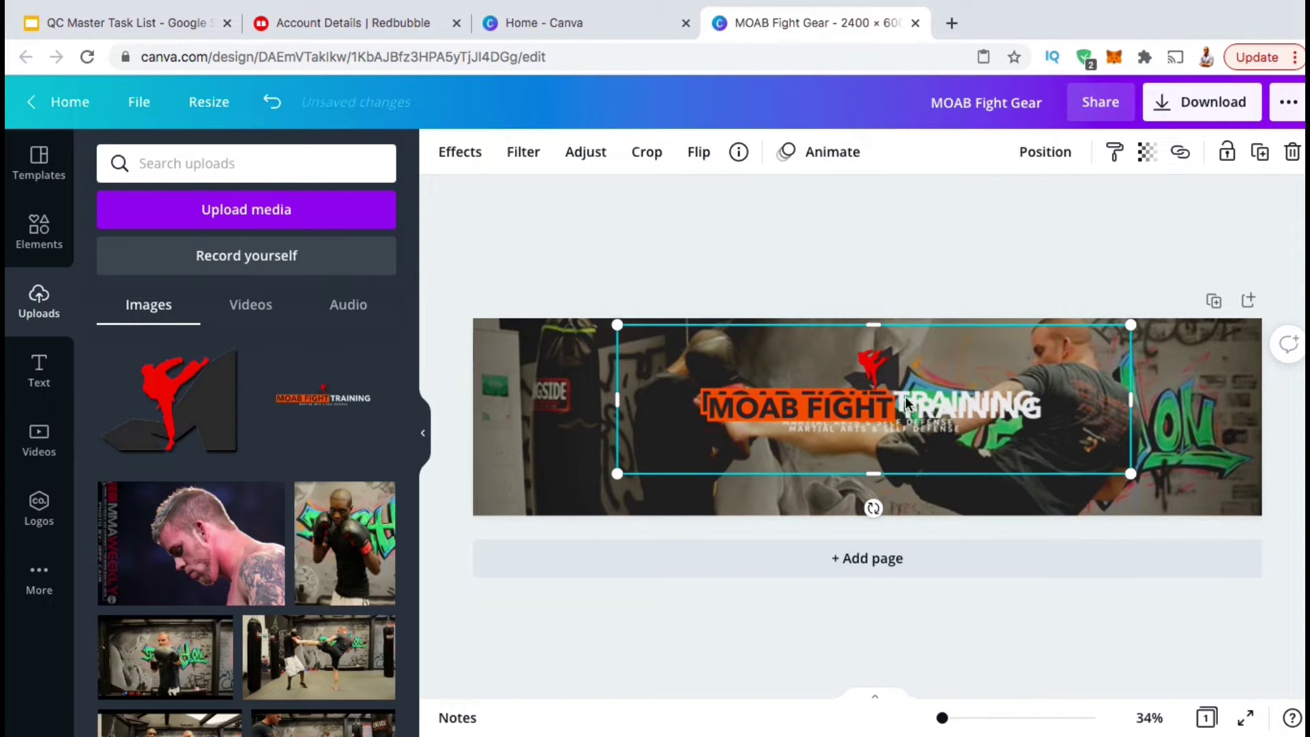
# Black out the duplicate logo: brightness -100, contrast 100, saturation -100, blur 6.
pyautogui.click(586, 151)
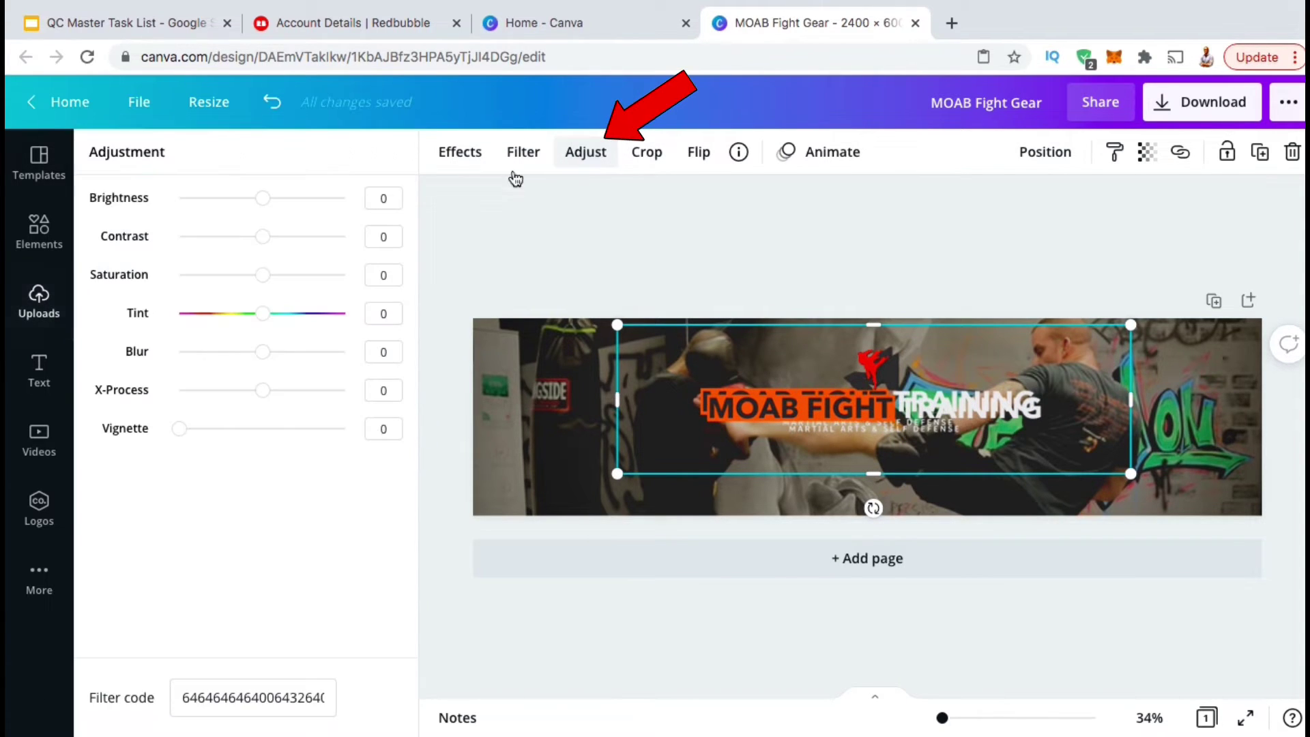
pyautogui.moveTo(263, 198); pyautogui.dragTo(179, 198)
pyautogui.moveTo(263, 236); pyautogui.dragTo(346, 237)
pyautogui.moveTo(265, 276); pyautogui.dragTo(131, 258)
pyautogui.moveTo(272, 356); pyautogui.dragTo(268, 355)
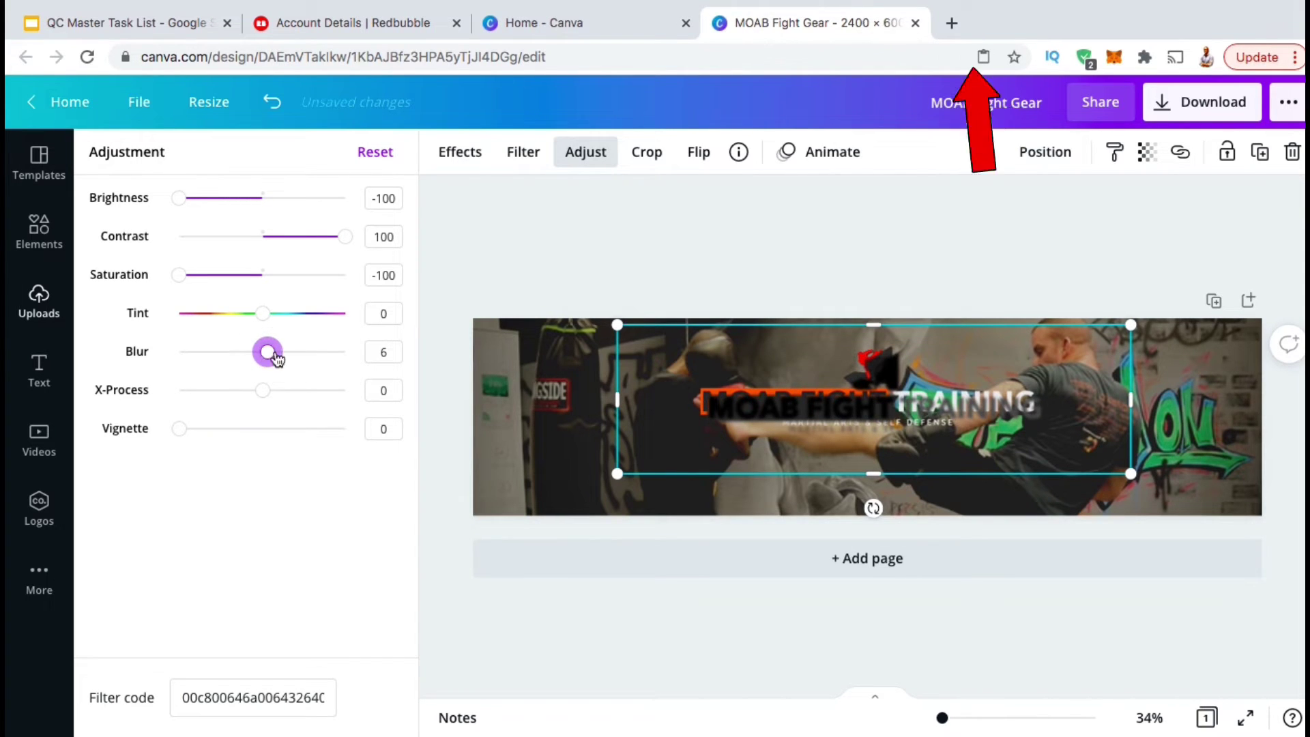
# Send the darkened copy backward behind the original logo.
pyautogui.click(1045, 152)
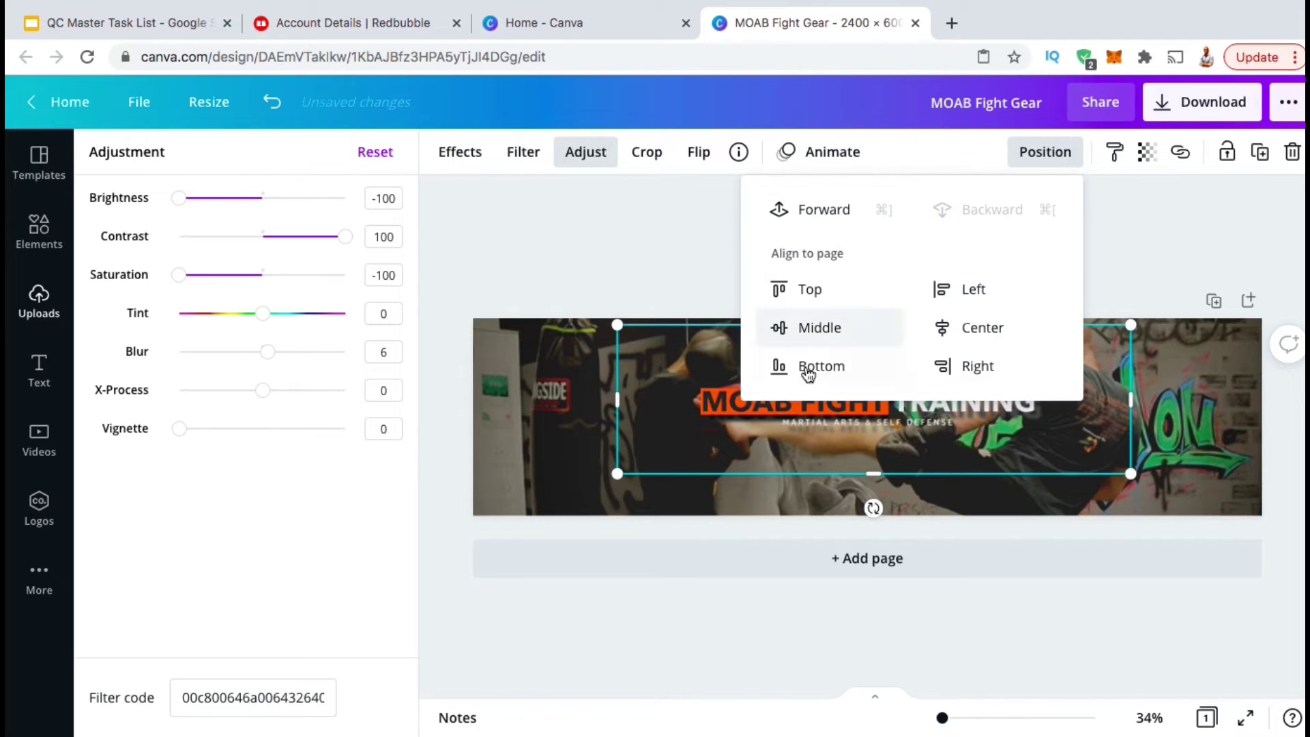
pyautogui.click(1129, 280)
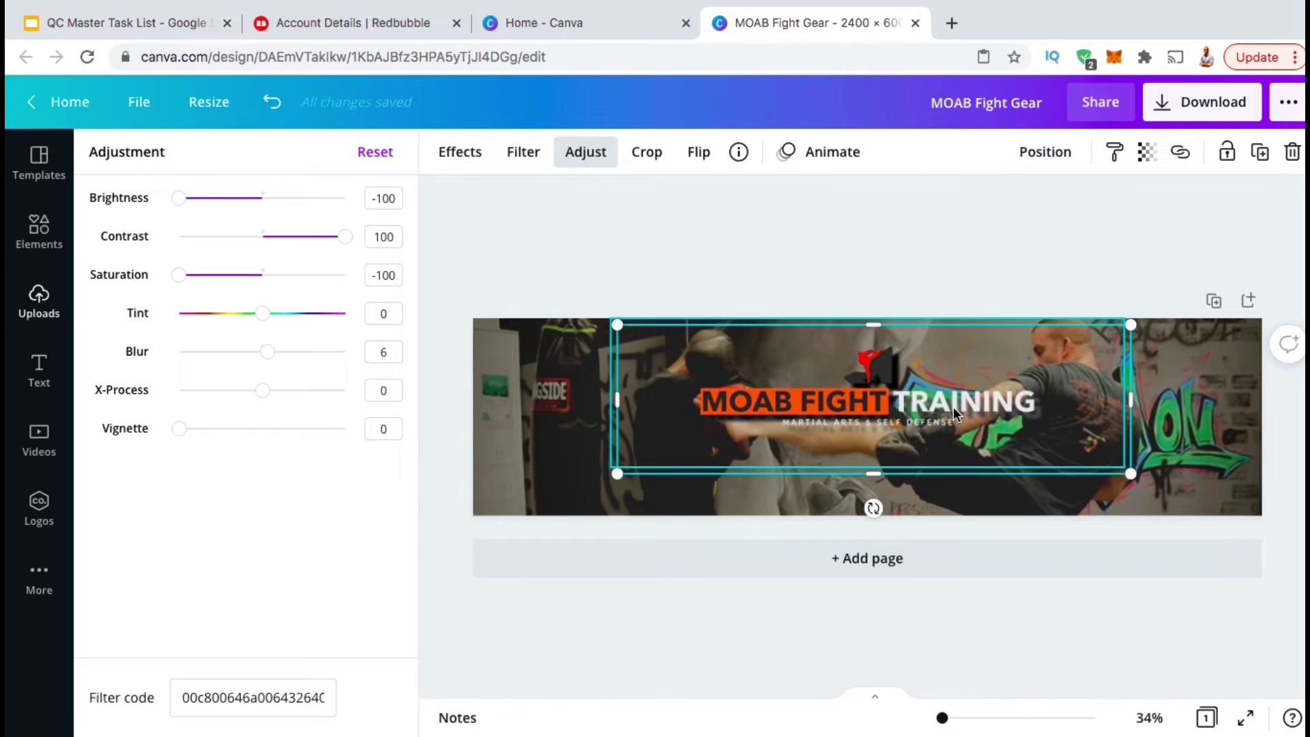
pyautogui.press('Escape')
pyautogui.click(933, 266)
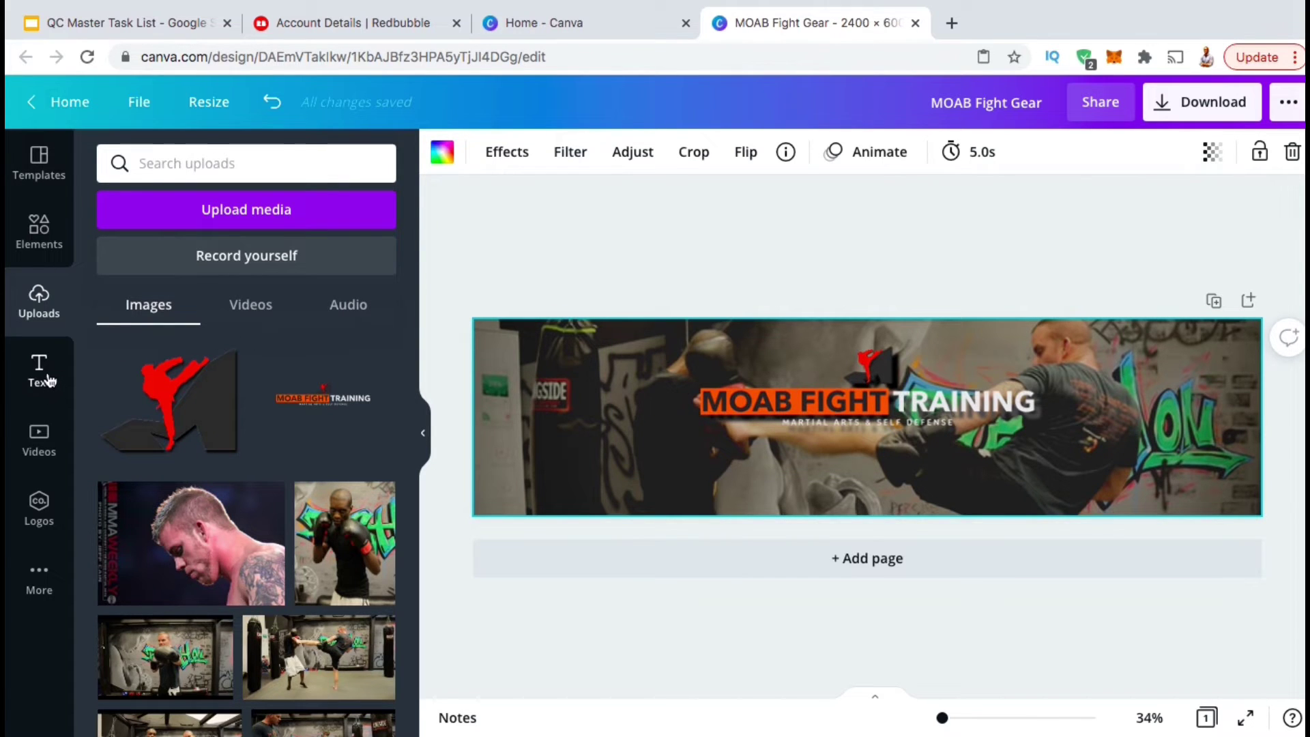
pyautogui.click(47, 380)
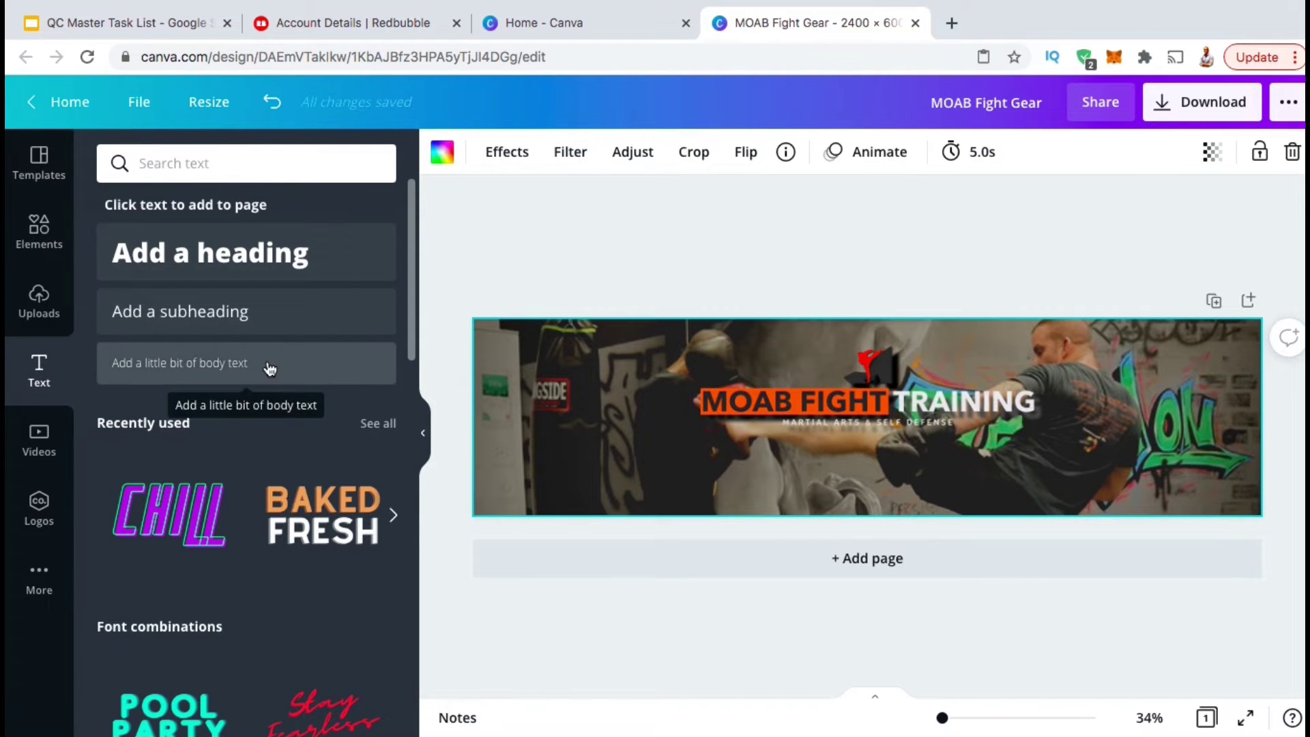
# Add a one-line heading 'MARTIAL ARTS APPAREL, GEAR & ACCESSORIES' below the logo.
pyautogui.scroll(-5, 273, 368)
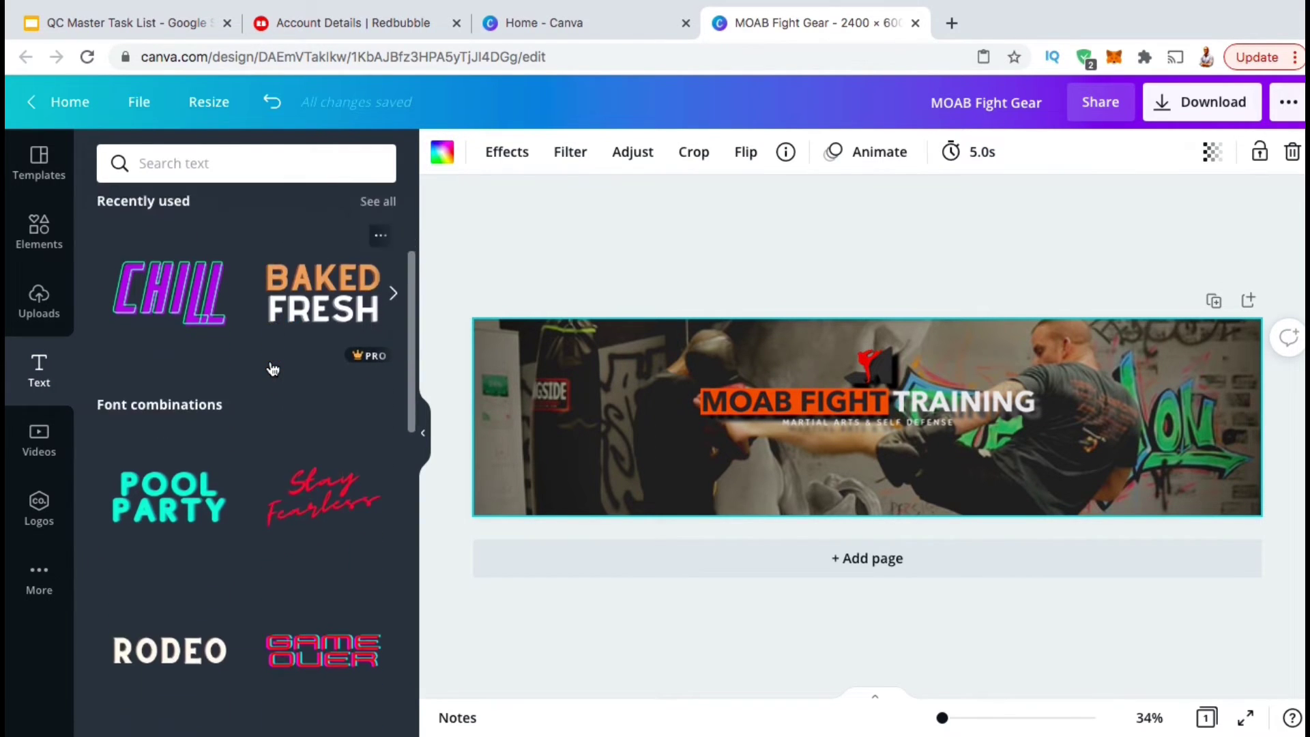
pyautogui.scroll(-4, 273, 369)
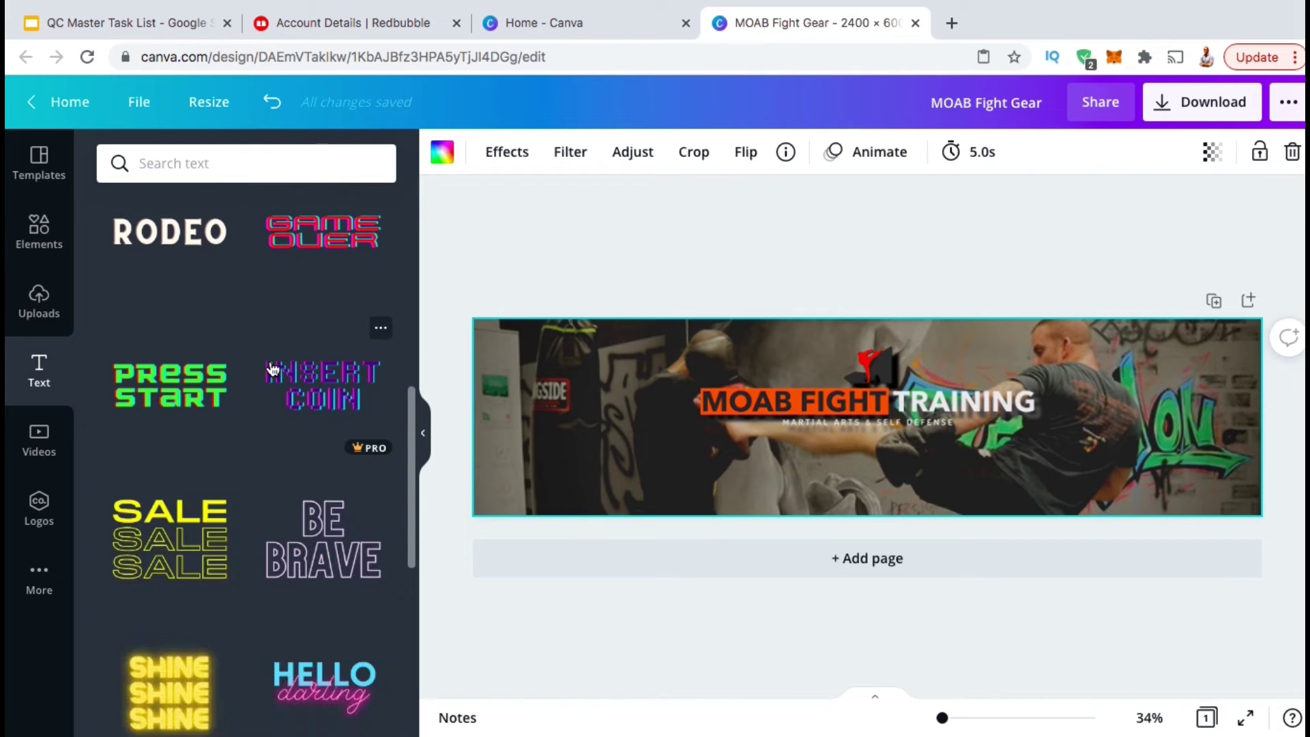
pyautogui.scroll(-4, 273, 369)
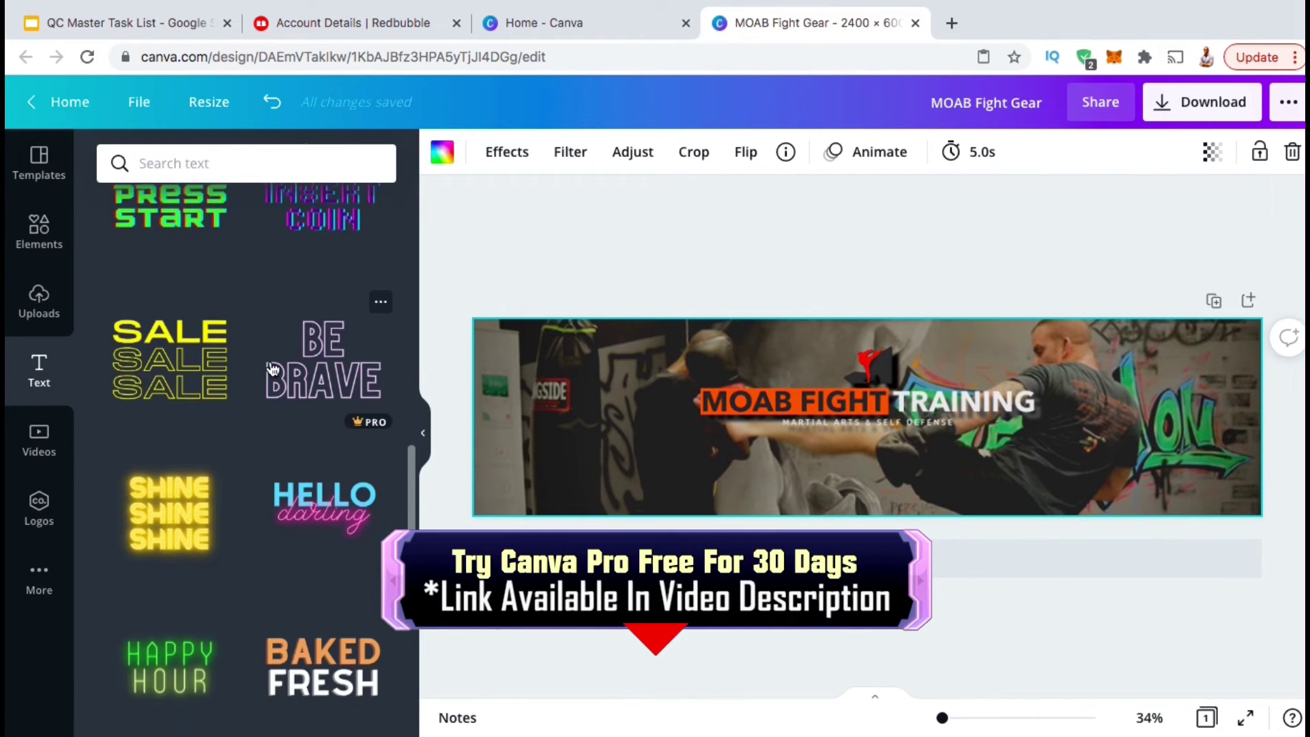
pyautogui.scroll(-1, 273, 369)
pyautogui.scroll(10, 273, 369)
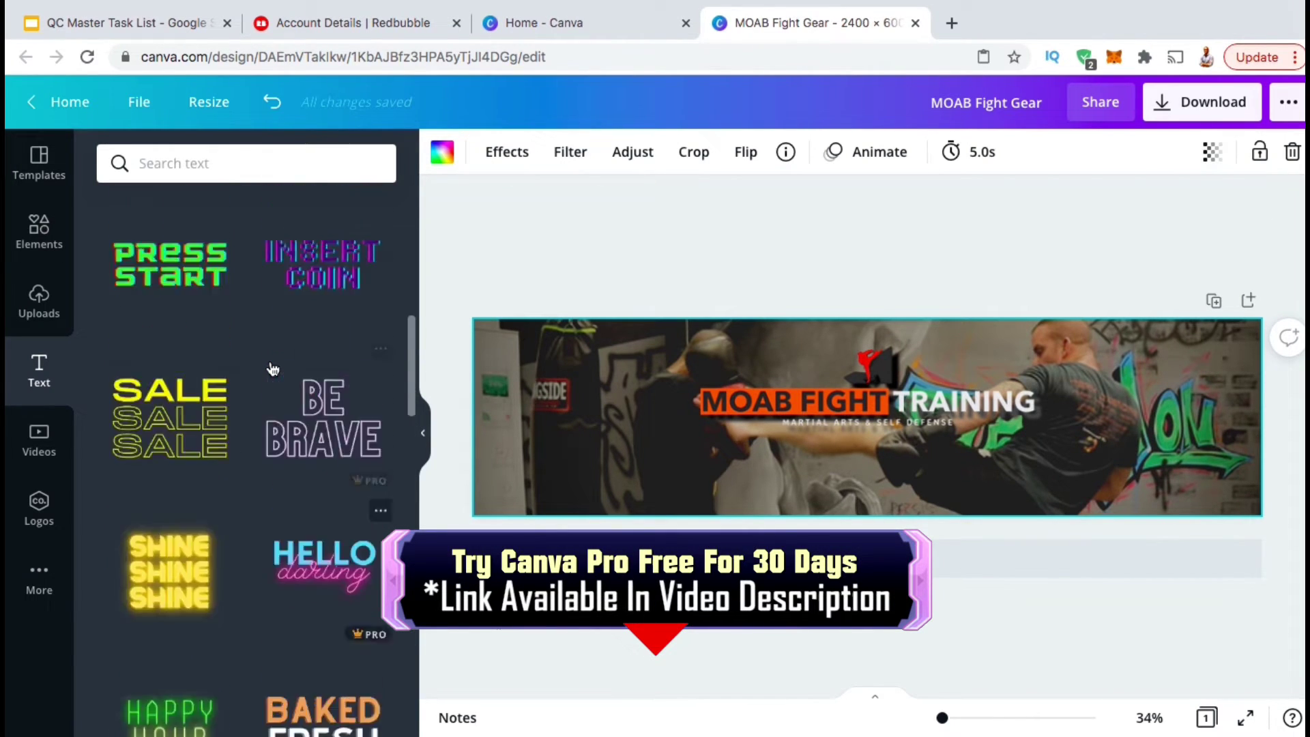
pyautogui.press('Escape')
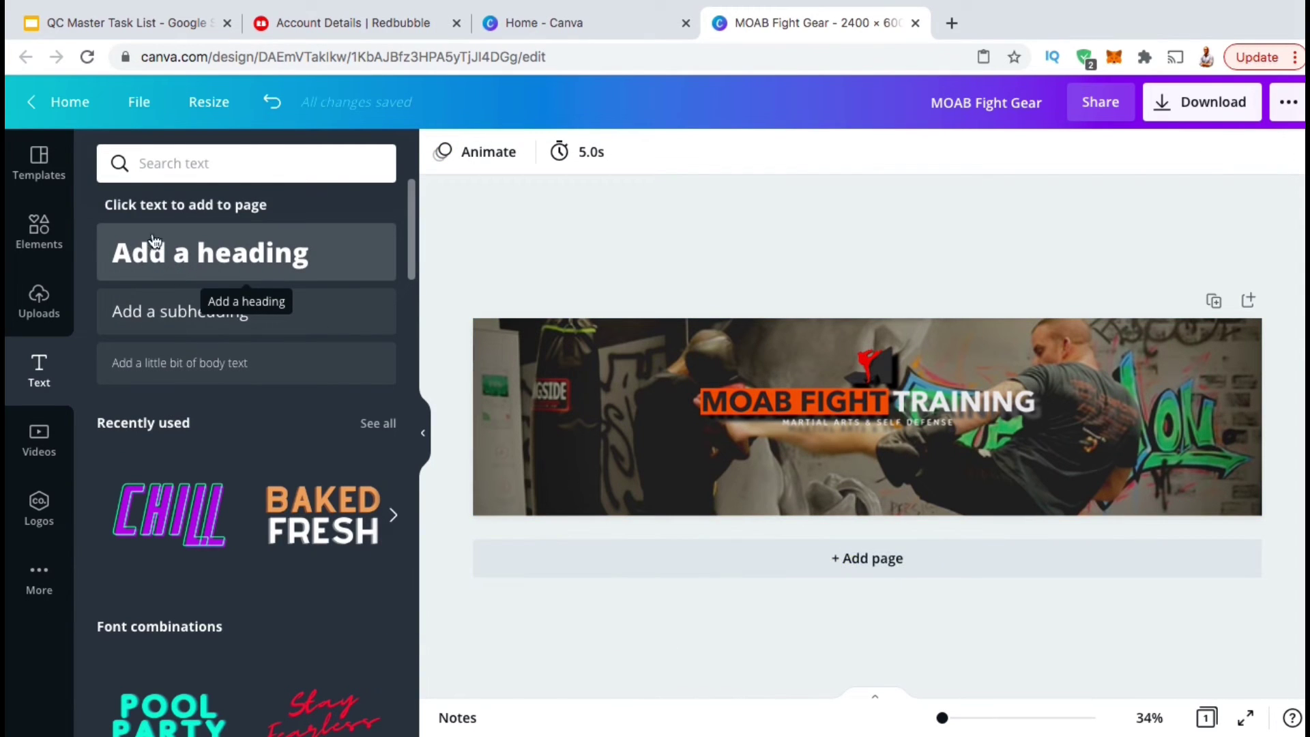
pyautogui.click(193, 271)
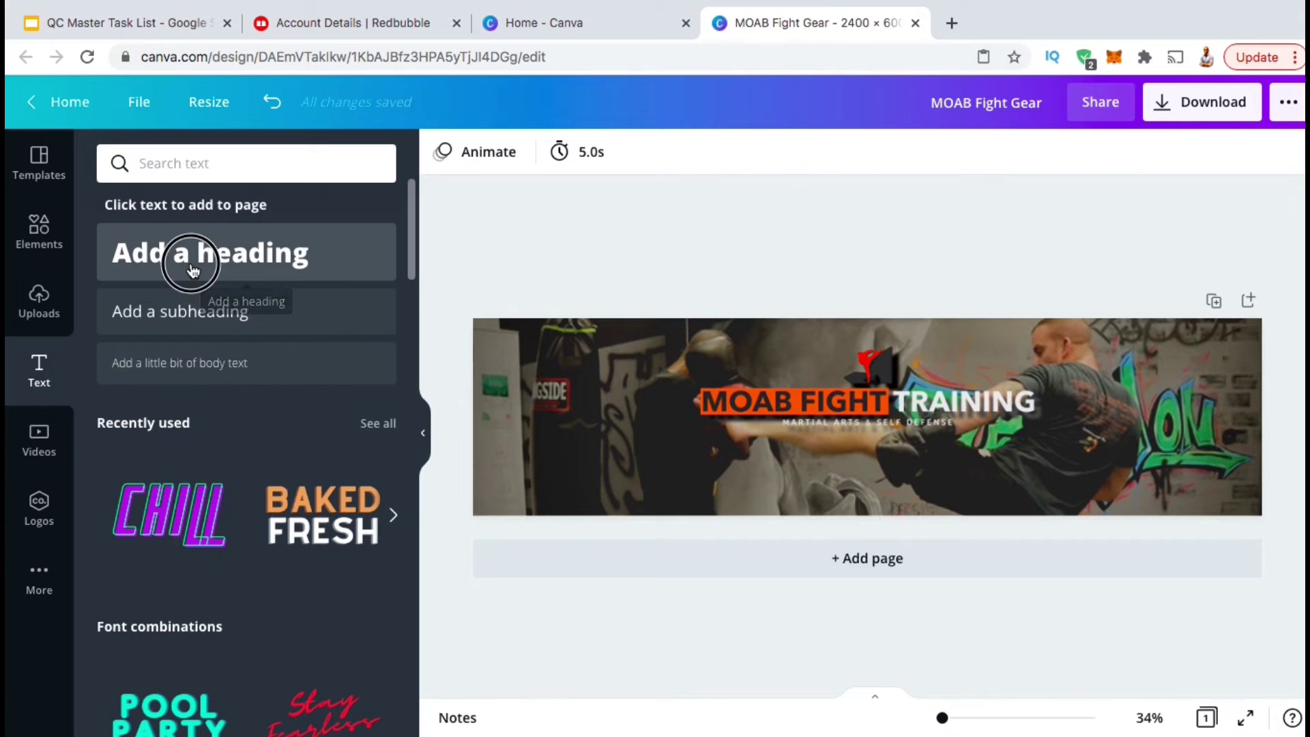
pyautogui.write('MARTIAL ARTS APPAREL, GEAR & ACCE')
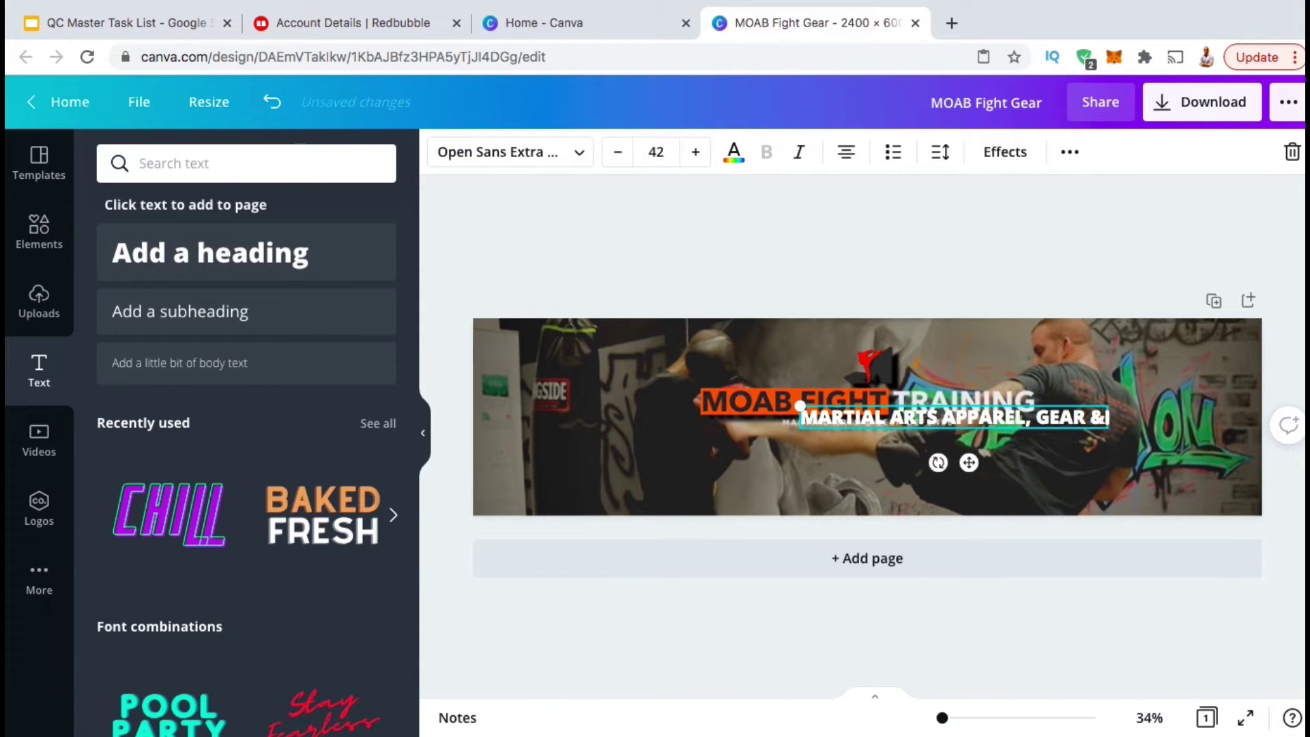
pyautogui.write('SSORIES')
pyautogui.moveTo(1106, 430); pyautogui.dragTo(1242, 431)
pyautogui.moveTo(1199, 410); pyautogui.dragTo(1043, 453)
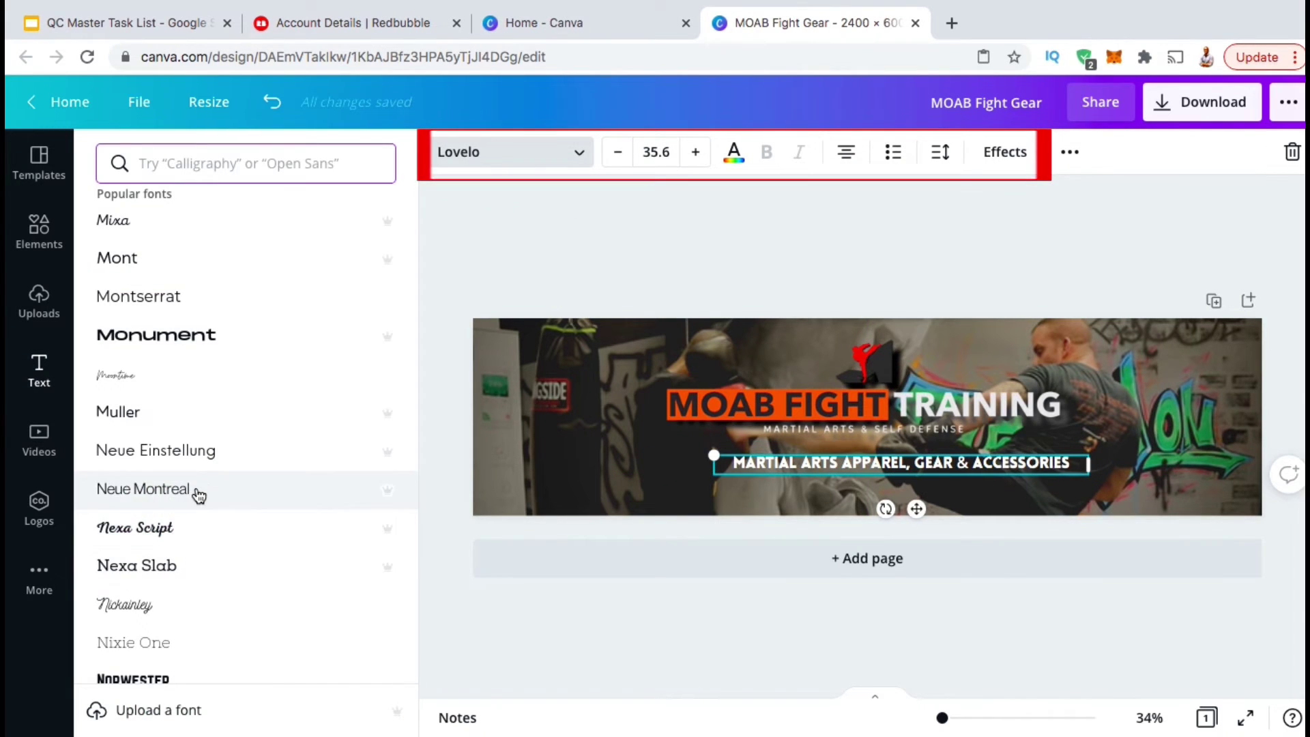
# Apply the Norwester font and centre the subtitle beneath the logo.
pyautogui.scroll(-2, 198, 505)
pyautogui.click(199, 522)
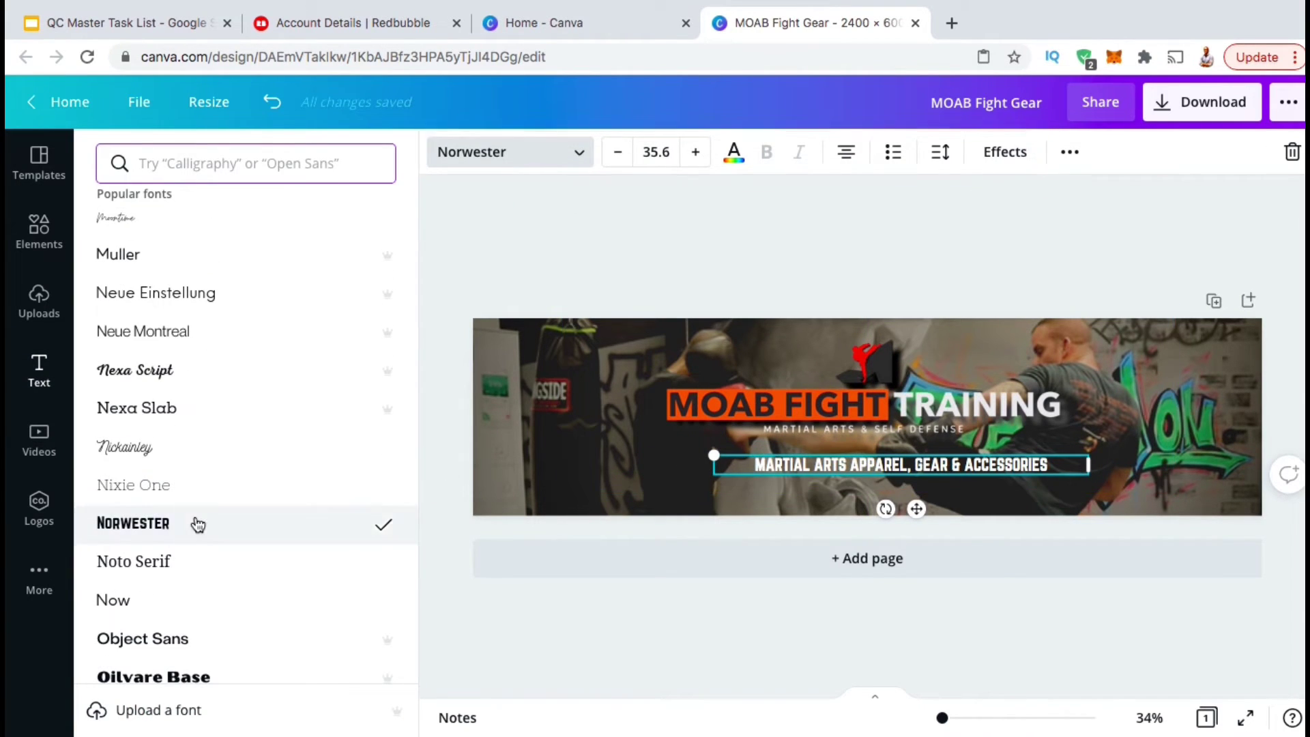
pyautogui.click(872, 453)
pyautogui.moveTo(873, 454); pyautogui.dragTo(853, 446)
pyautogui.click(1127, 438)
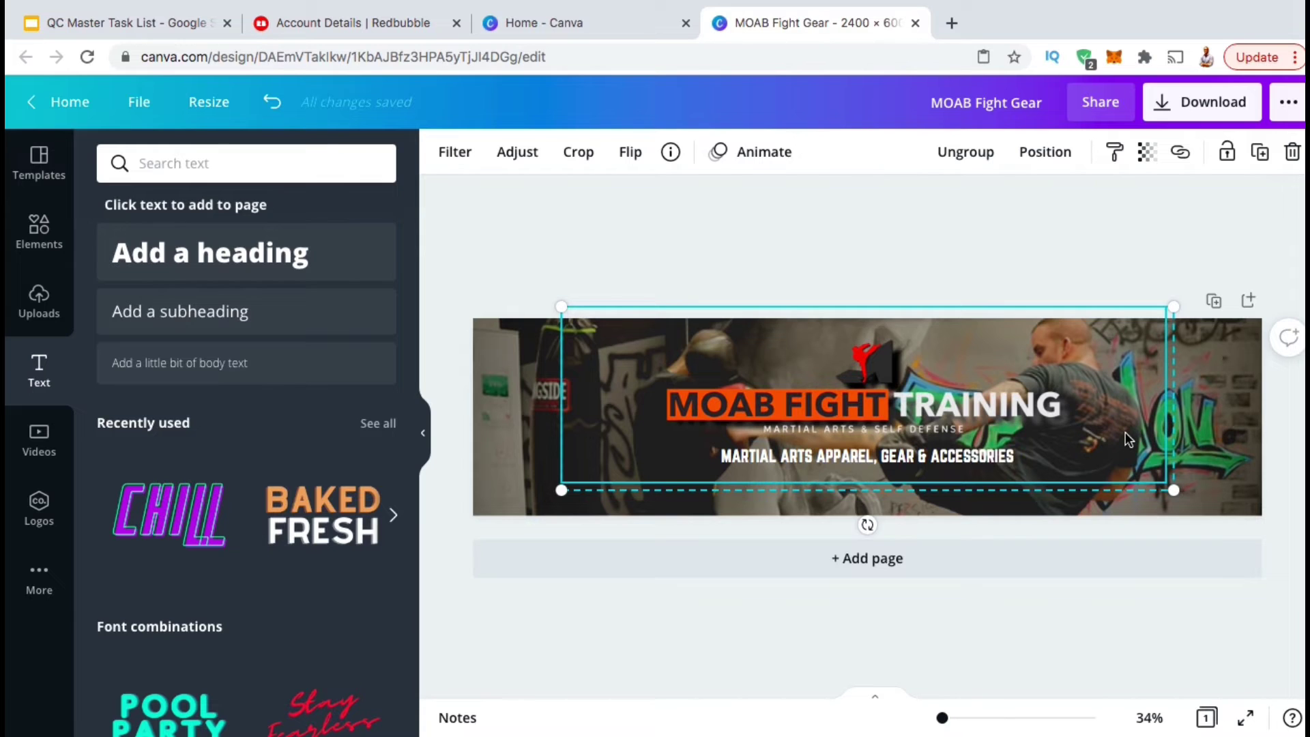
# Search the Elements library for 'SHAPES'.
pyautogui.click(40, 238)
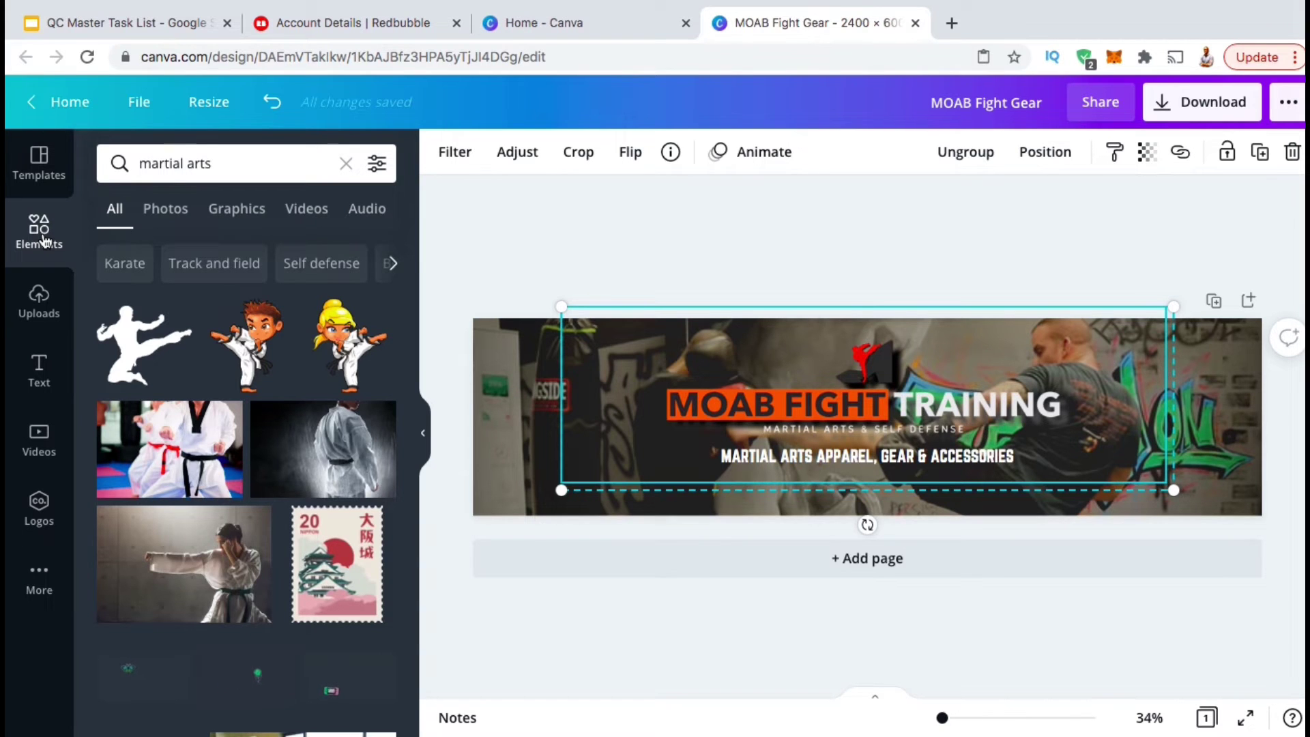
pyautogui.click(175, 176)
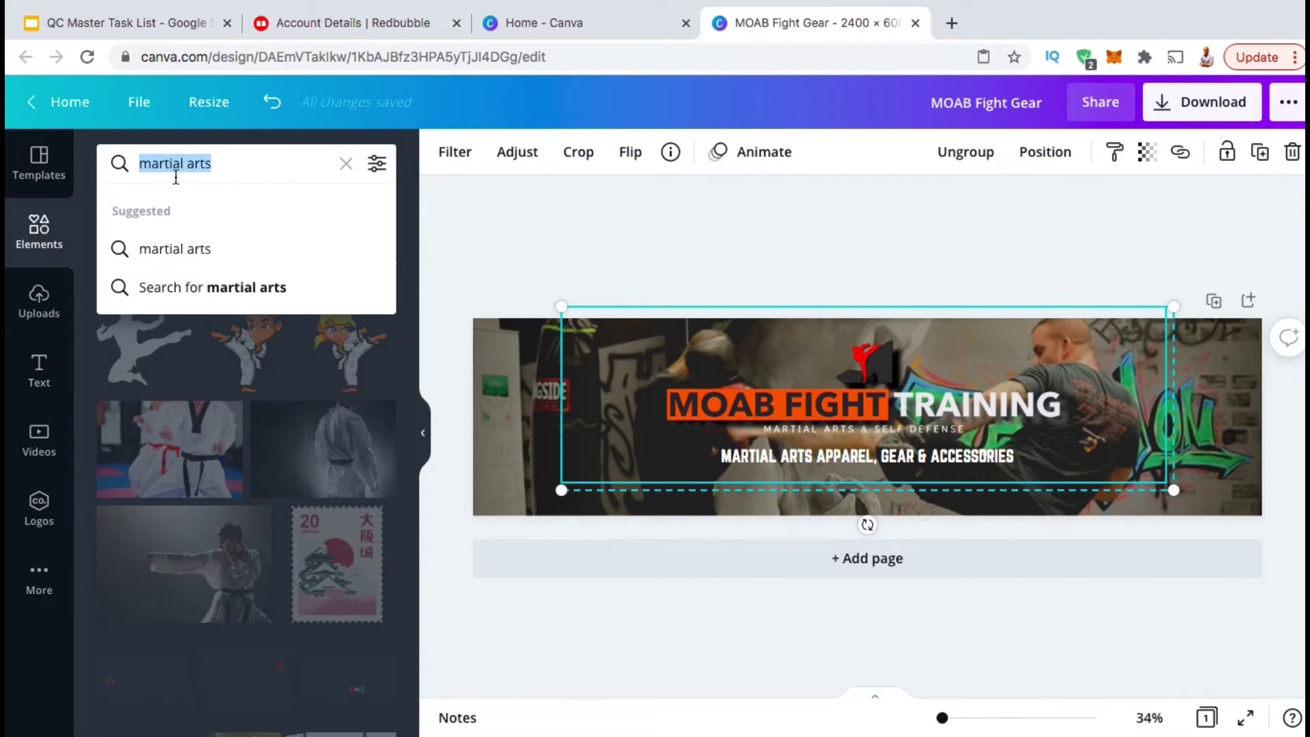
pyautogui.press('BackSpace')
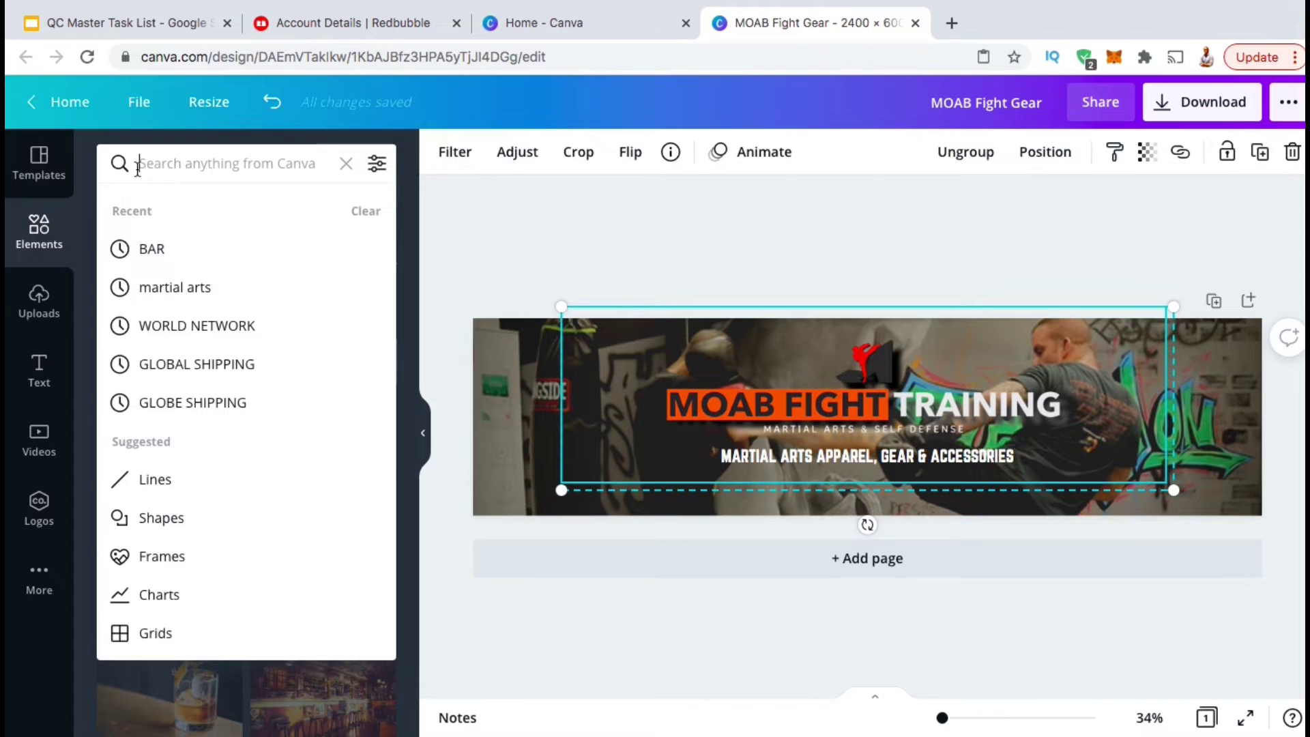
pyautogui.write('SHAPR')
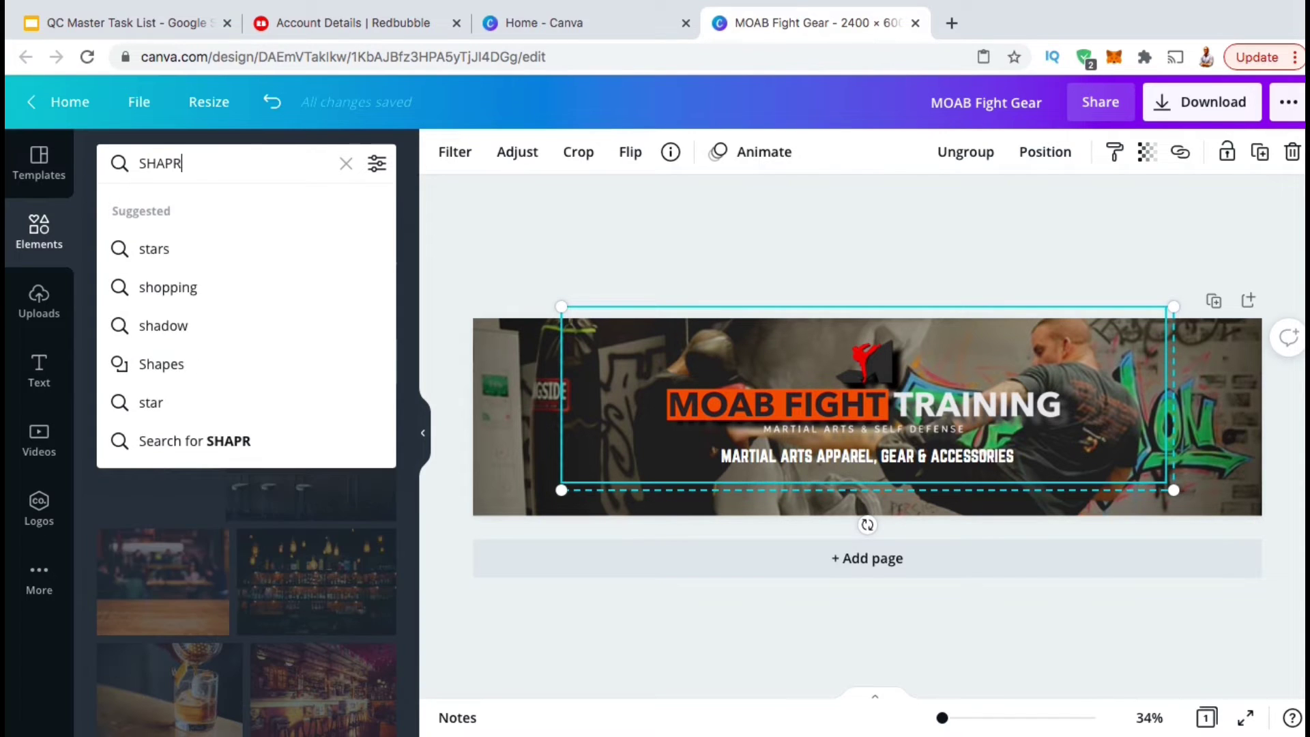
pyautogui.press('BackSpace')
pyautogui.write('ES')
pyautogui.press('Return')
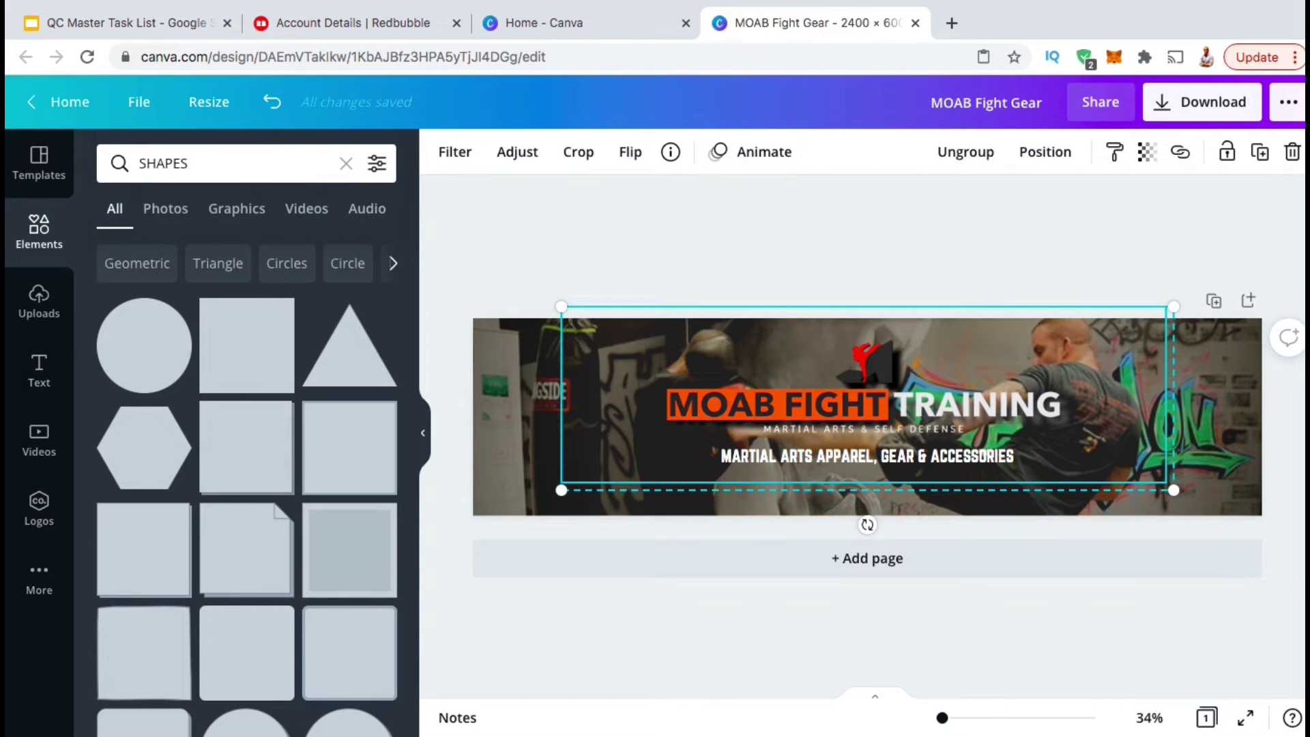
pyautogui.scroll(-2, 282, 575)
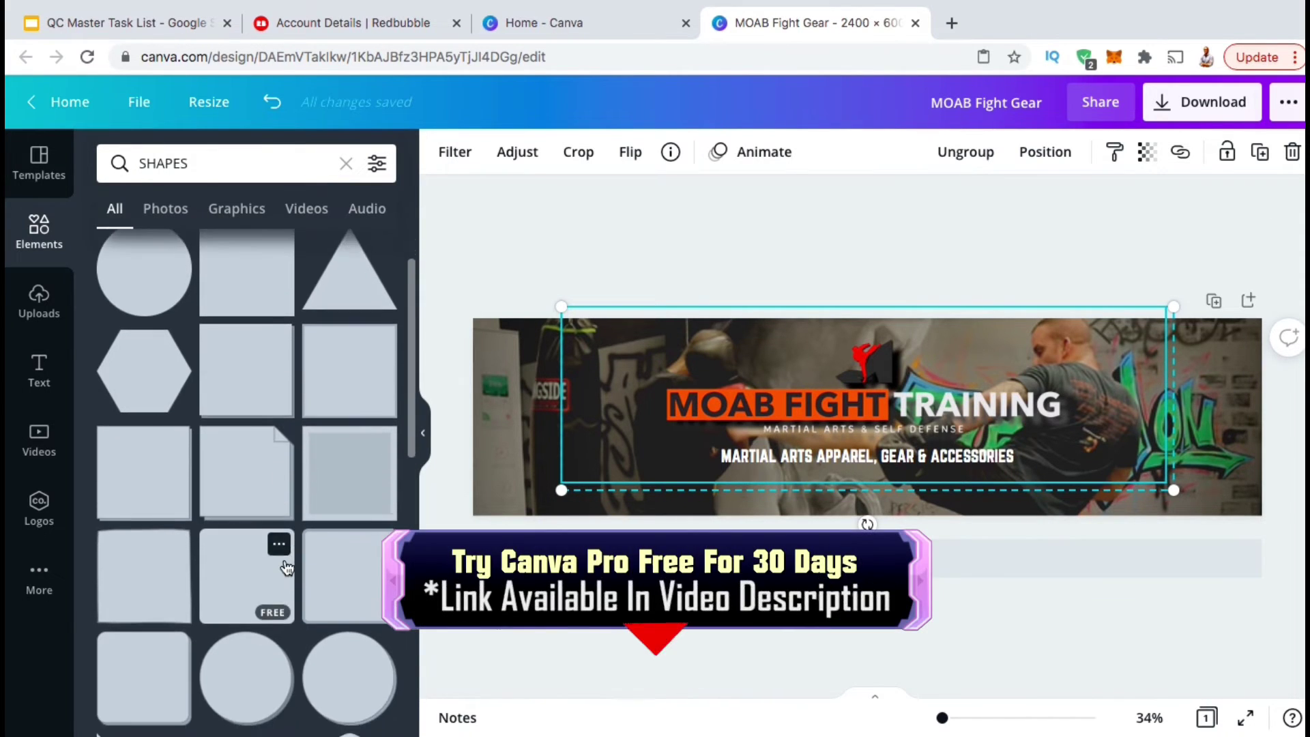
pyautogui.scroll(-3, 286, 568)
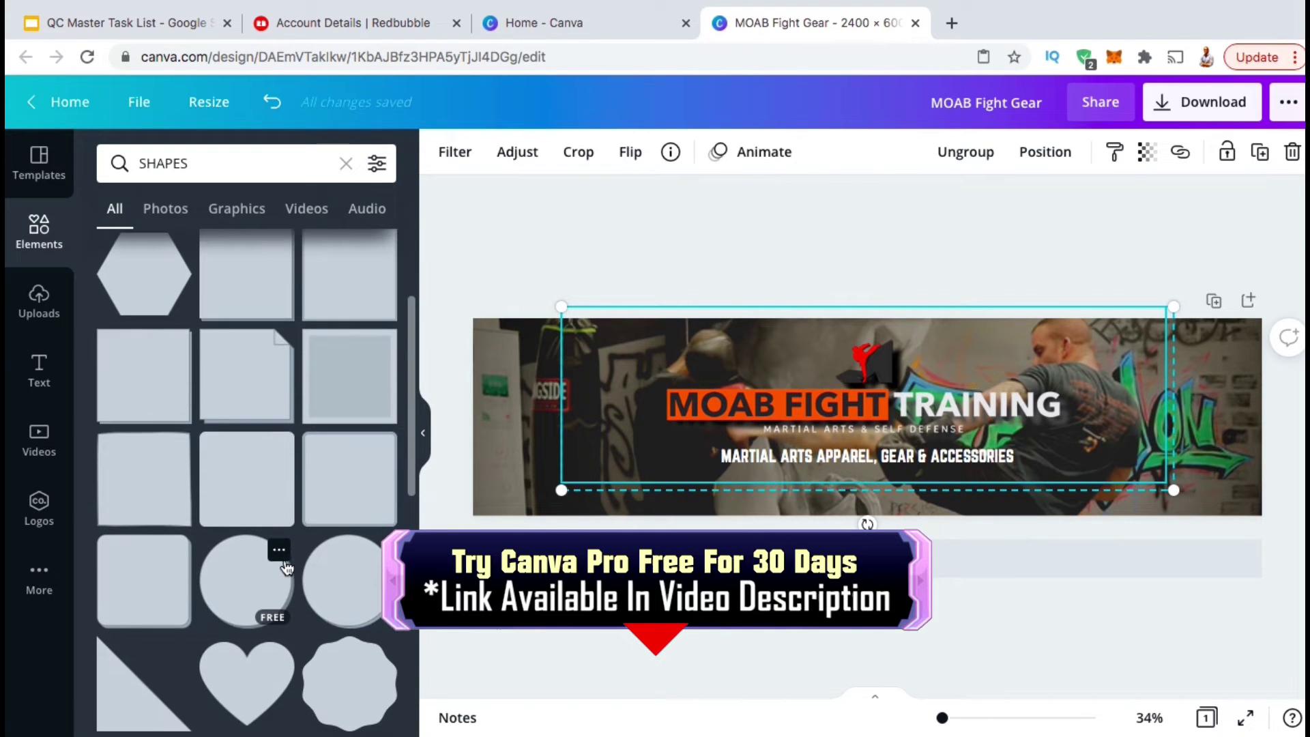
# Add a black rounded square, flattened into a strip behind the subtitle.
pyautogui.click(364, 481)
pyautogui.click(478, 159)
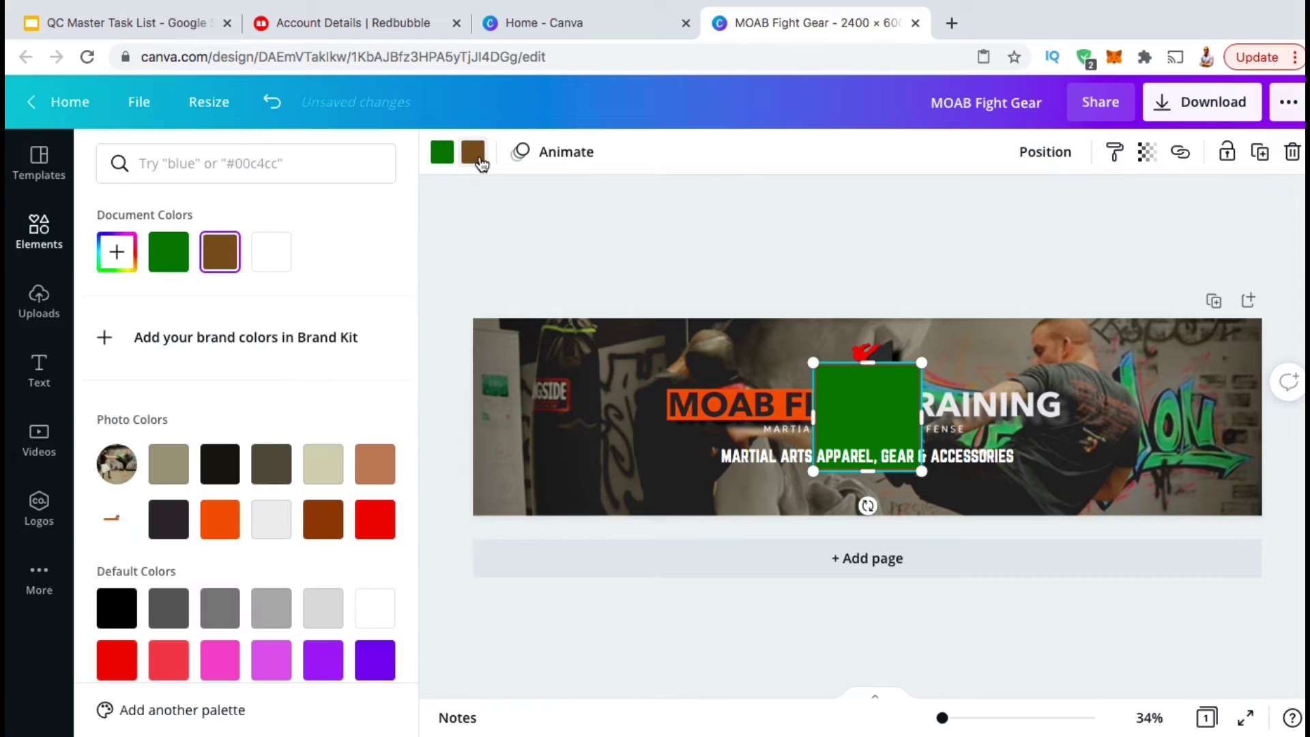
pyautogui.click(219, 464)
pyautogui.moveTo(867, 362); pyautogui.dragTo(717, 456)
pyautogui.moveTo(921, 454); pyautogui.dragTo(1019, 455)
pyautogui.click(983, 464)
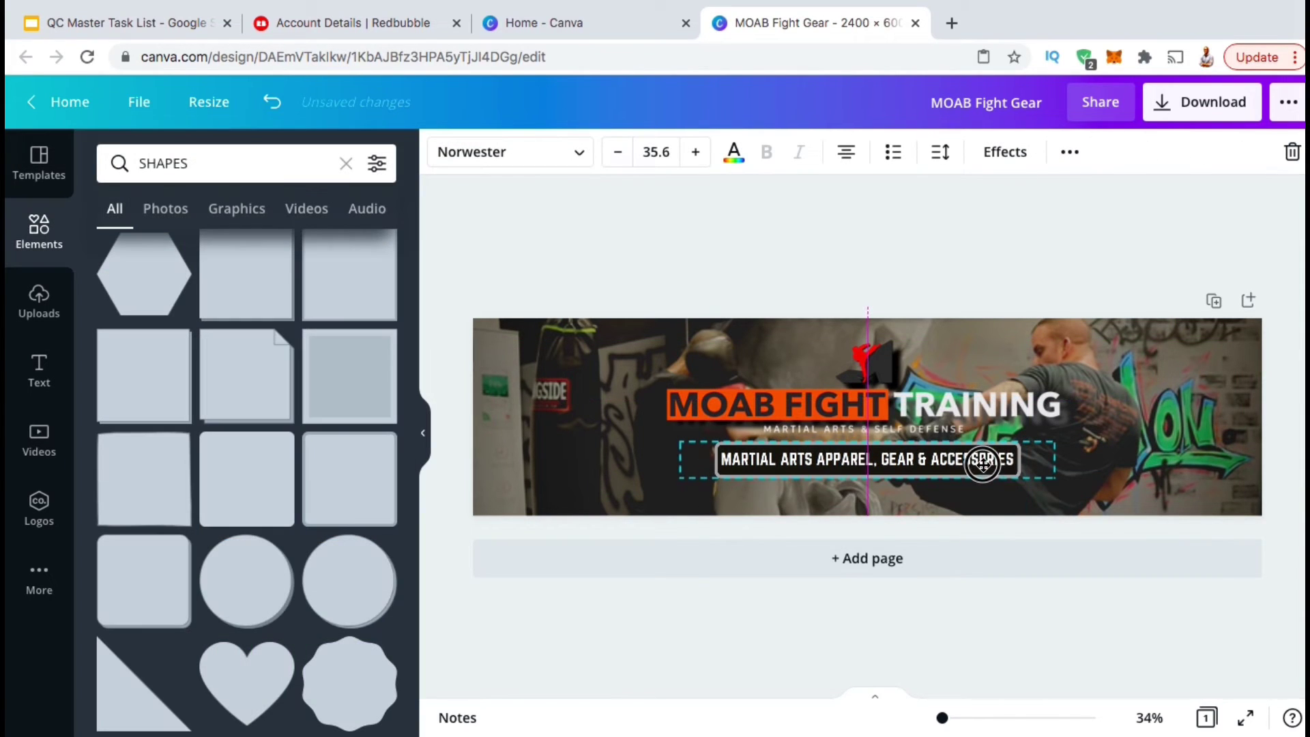
pyautogui.click(1041, 287)
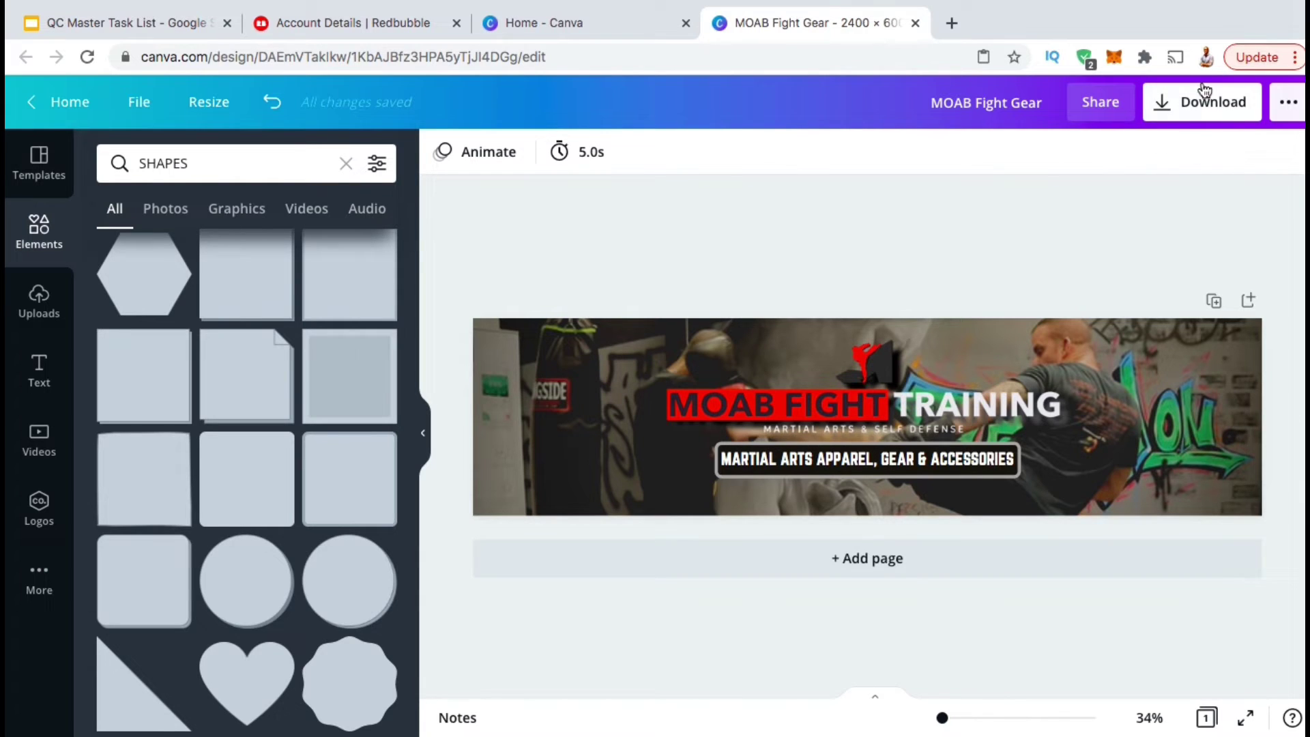
# Download the banner as a PNG and go back to the Redbubble tab.
pyautogui.click(1168, 120)
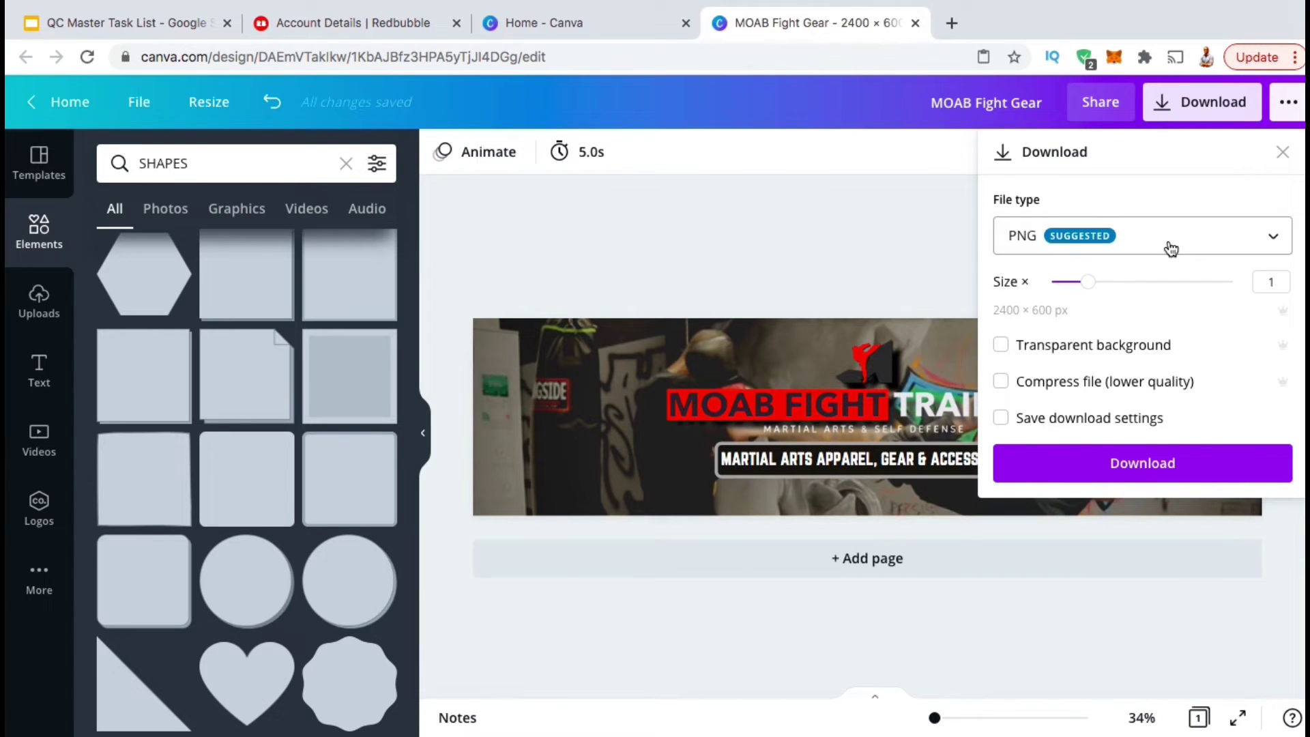
pyautogui.click(1127, 470)
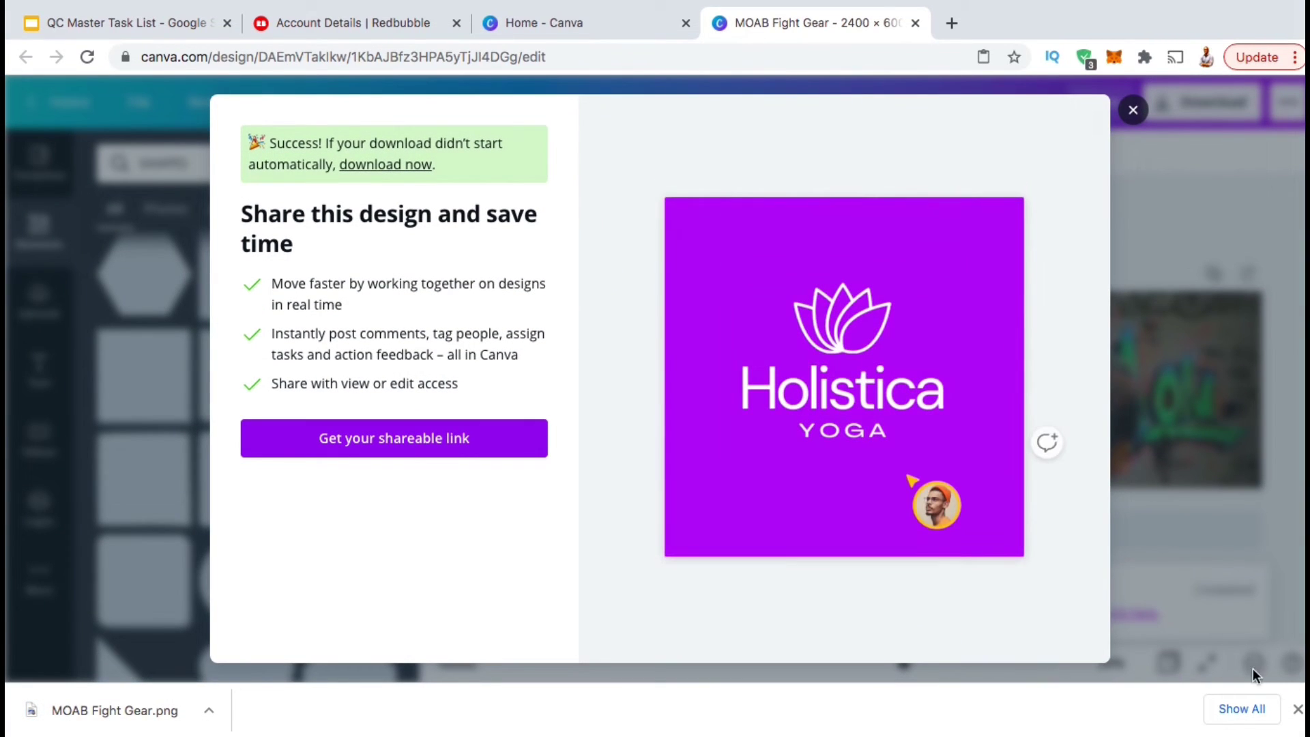
pyautogui.click(1296, 708)
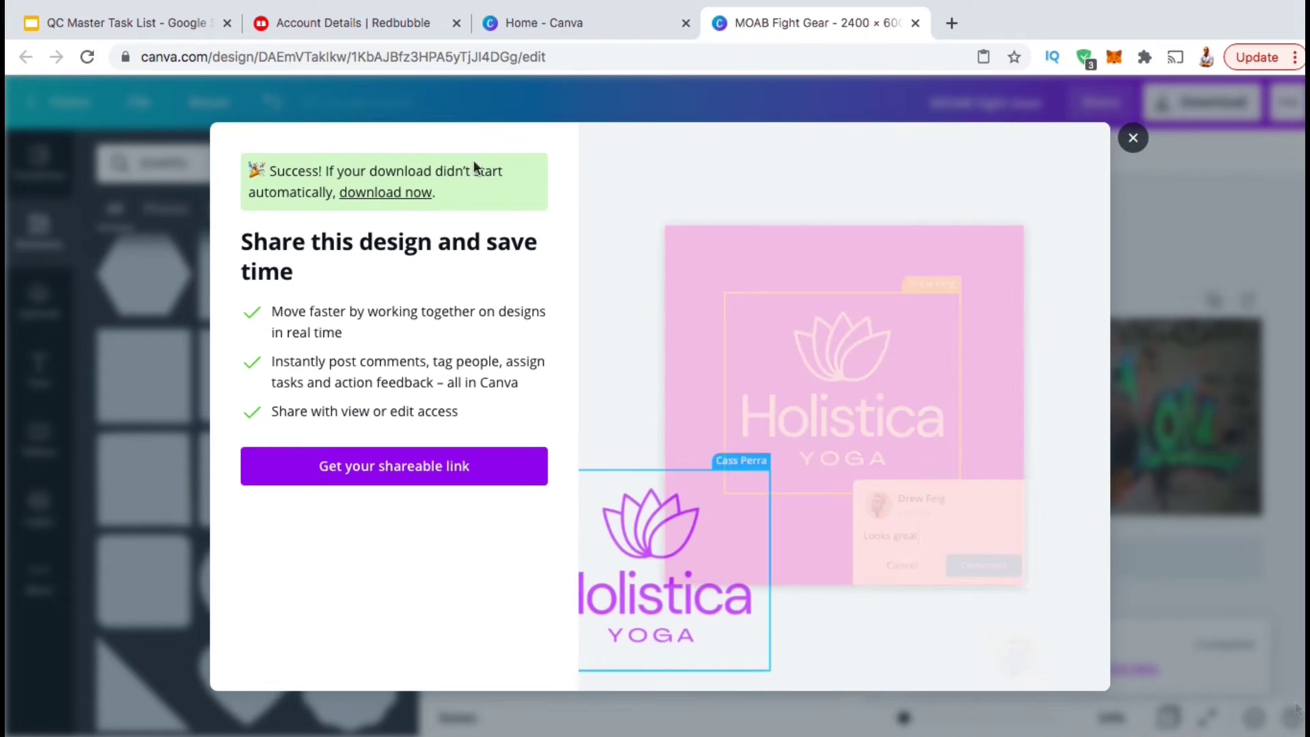
pyautogui.click(350, 32)
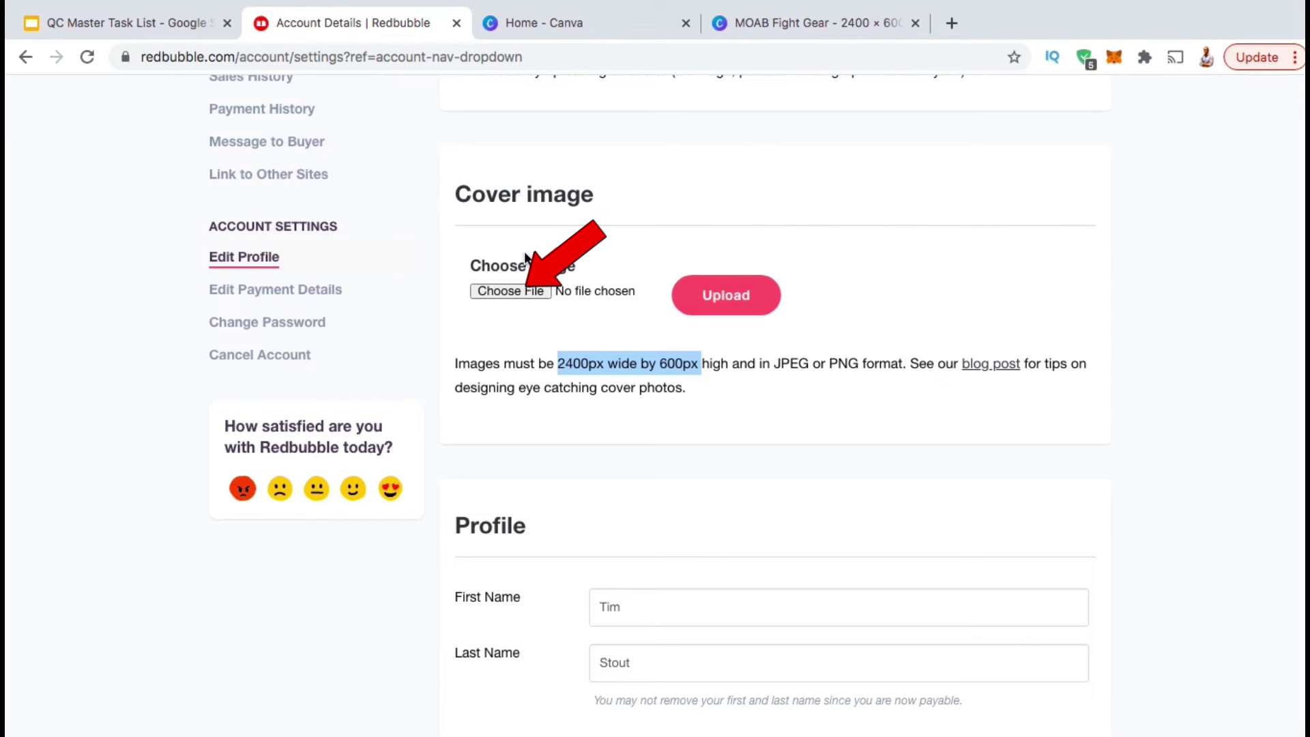
# Upload MOAB Fight Gear.png from Downloads as the Redbubble cover image.
pyautogui.click(513, 293)
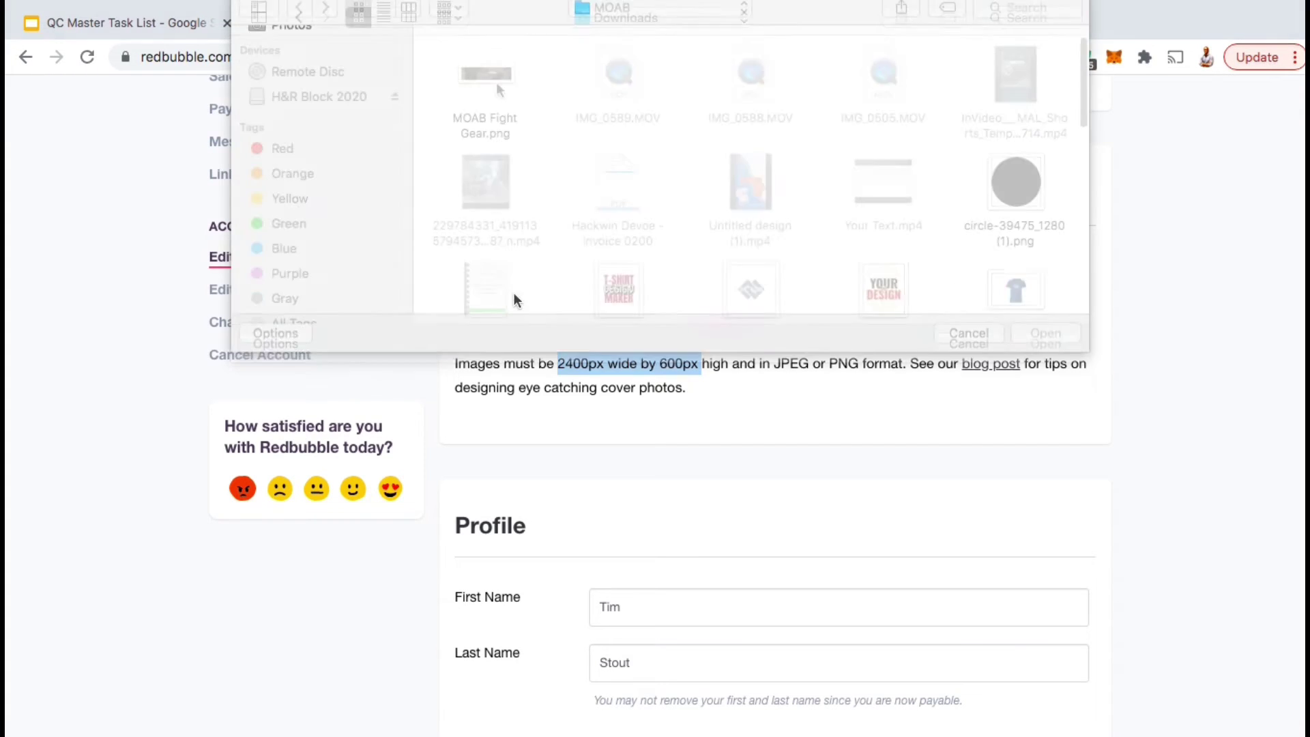
pyautogui.doubleClick(494, 75)
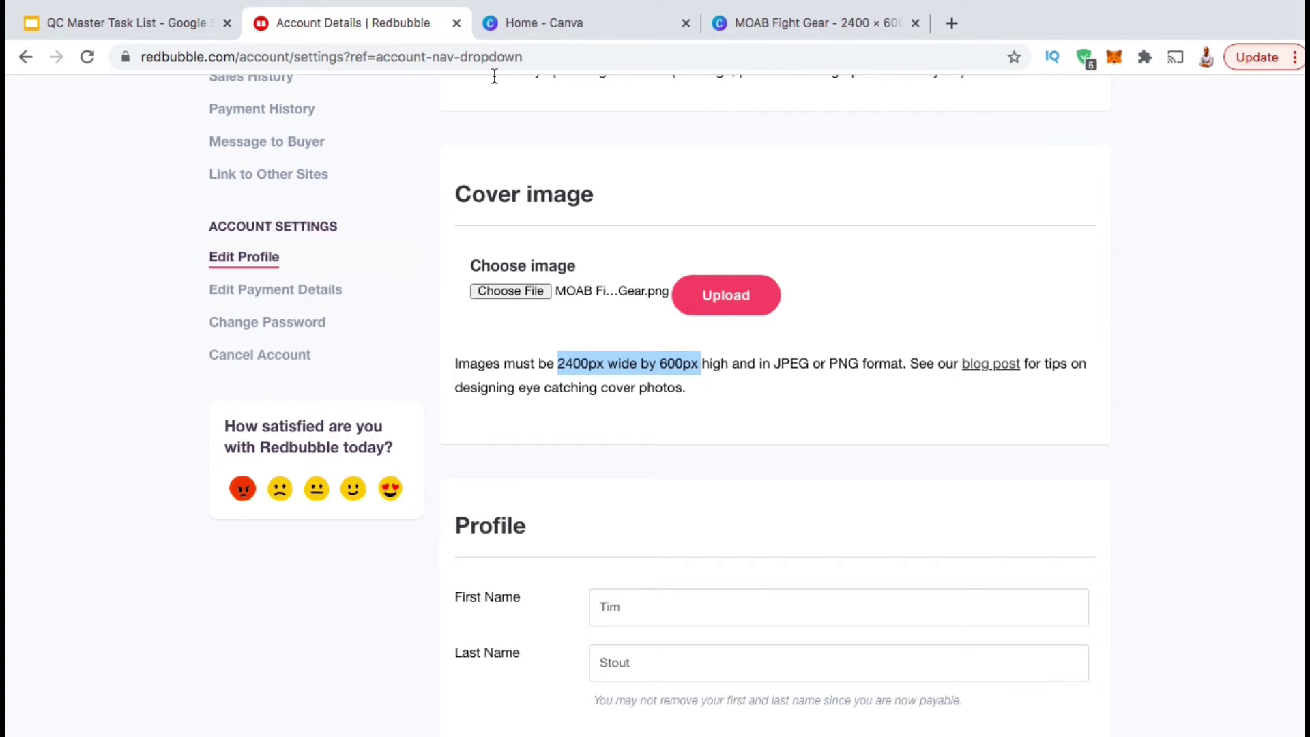
pyautogui.click(726, 300)
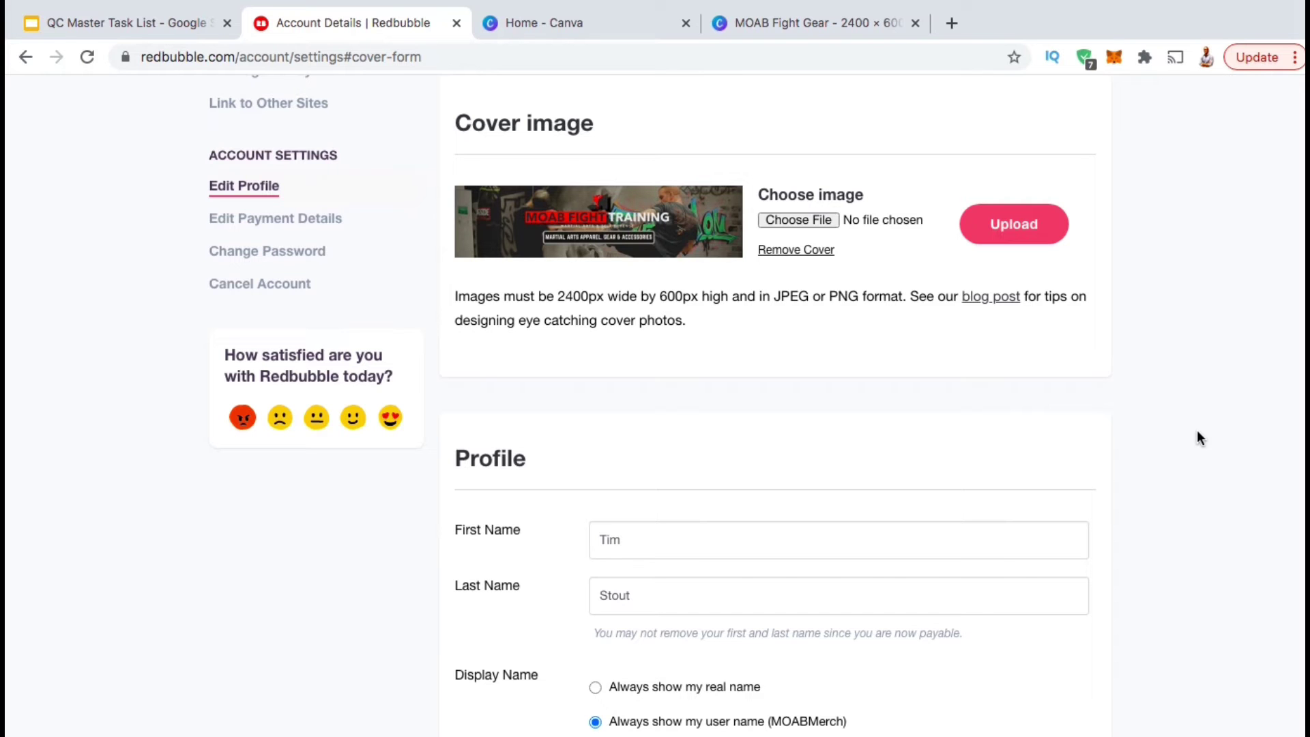
pyautogui.scroll(-4, 1197, 432)
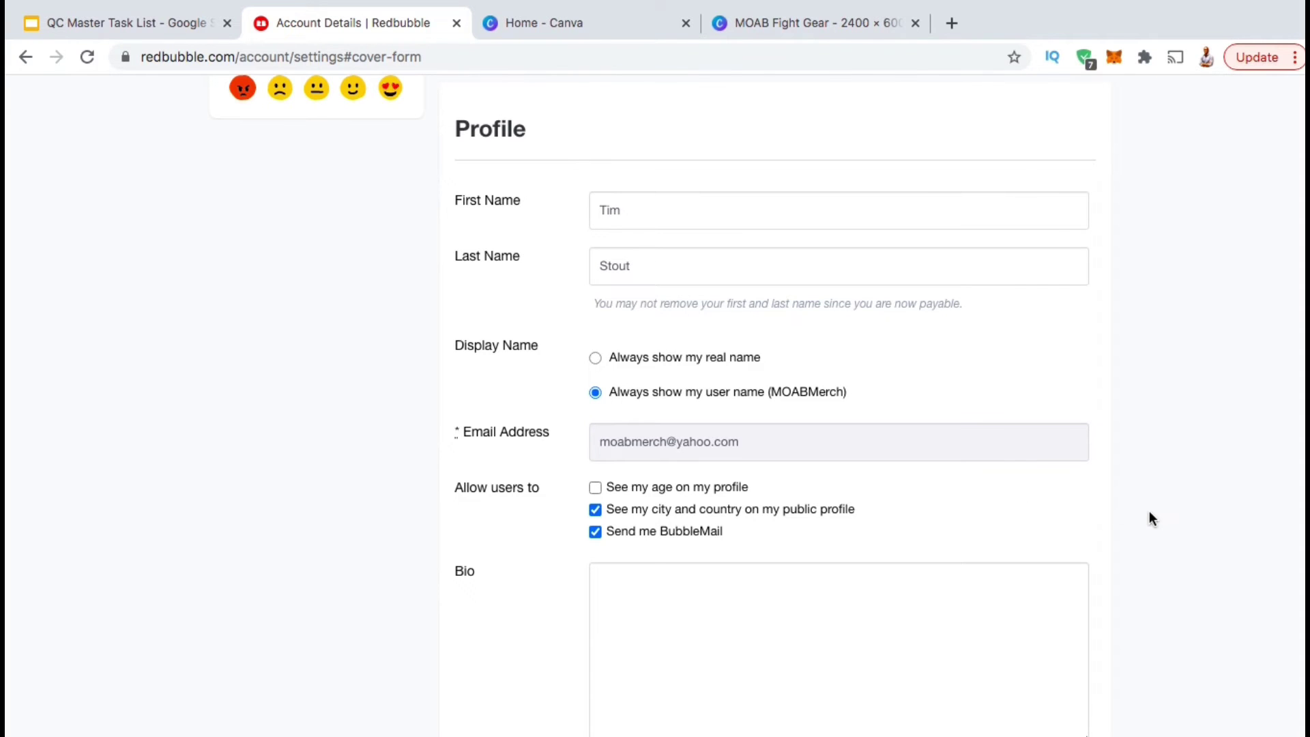
# Write the Bio by pasting the prepared MOAB self defense apparel description.
pyautogui.scroll(-1, 1150, 518)
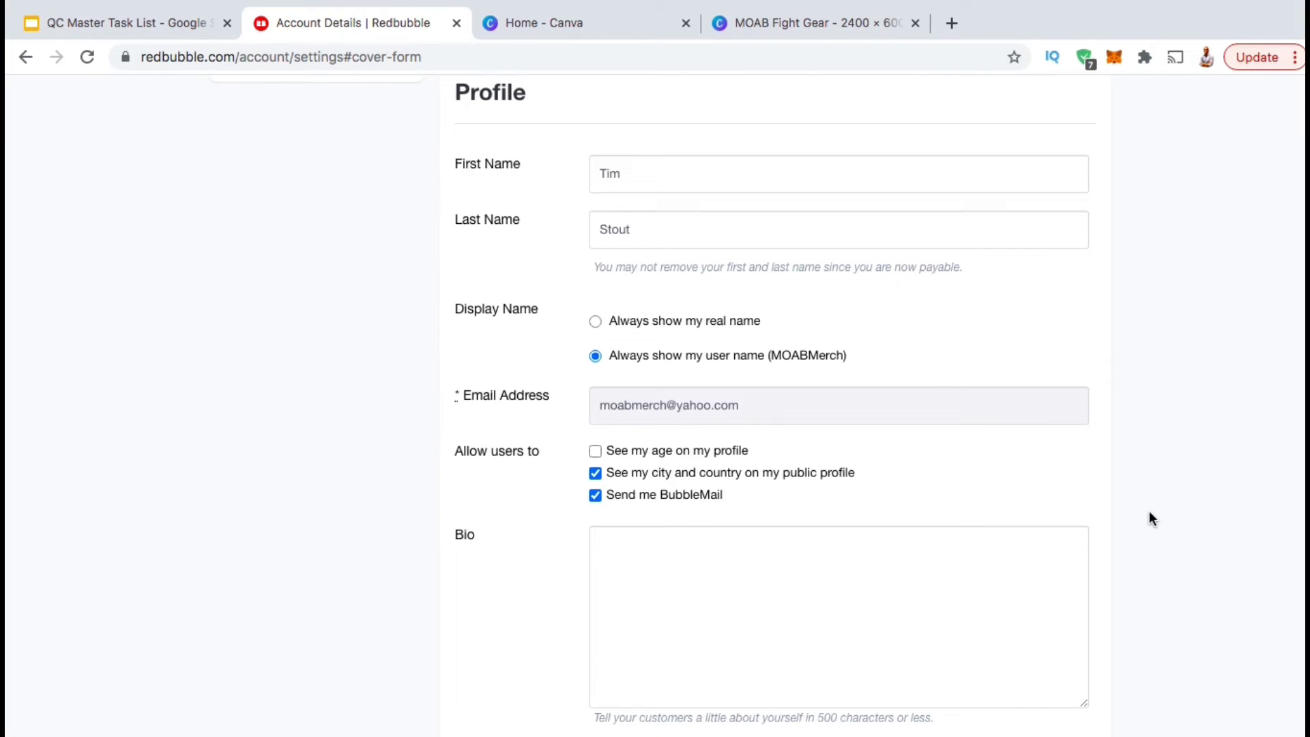
pyautogui.scroll(-2, 1047, 532)
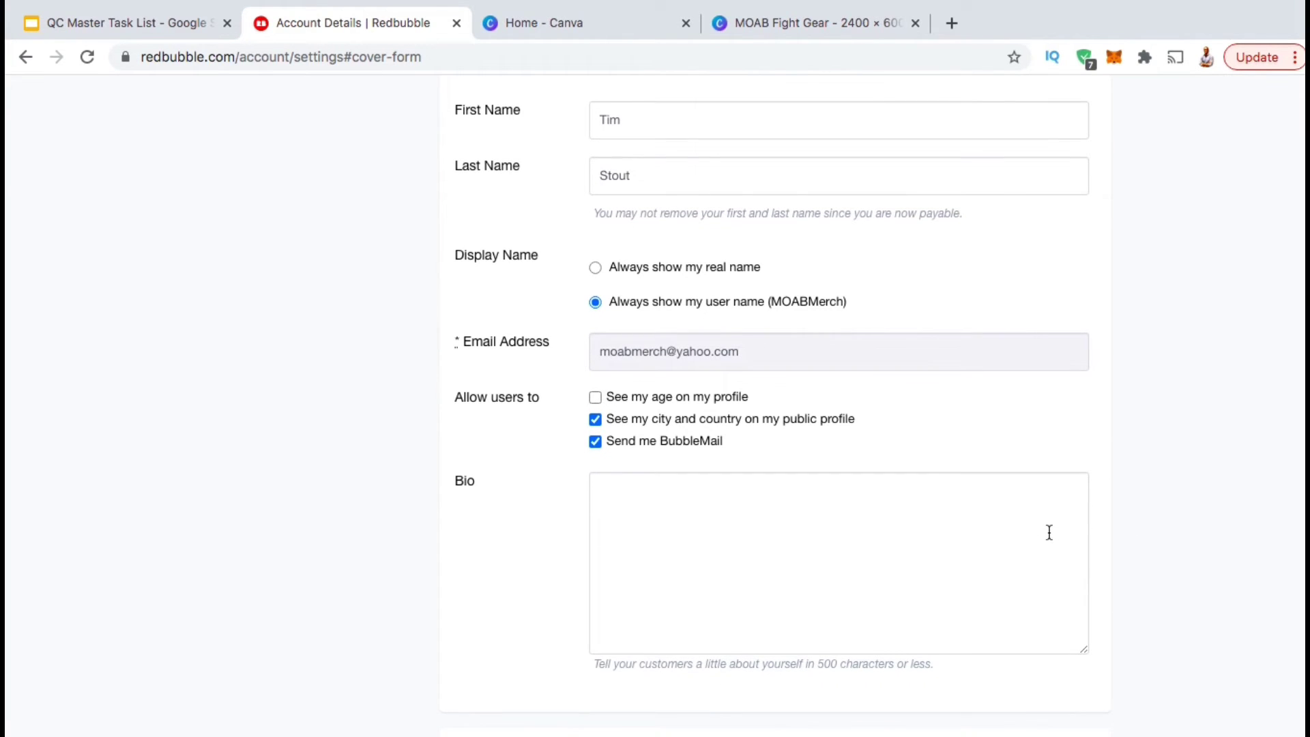
pyautogui.click(665, 512)
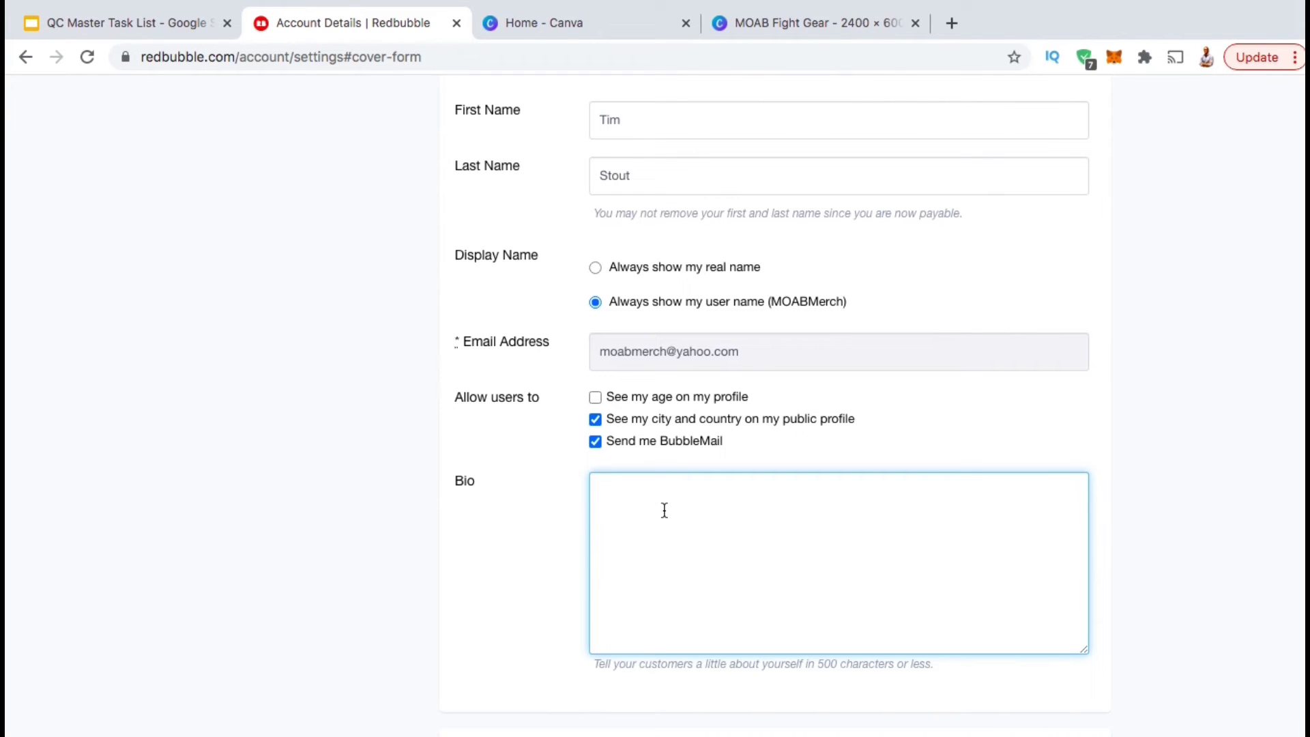
pyautogui.moveTo(933, 666); pyautogui.dragTo(816, 671)
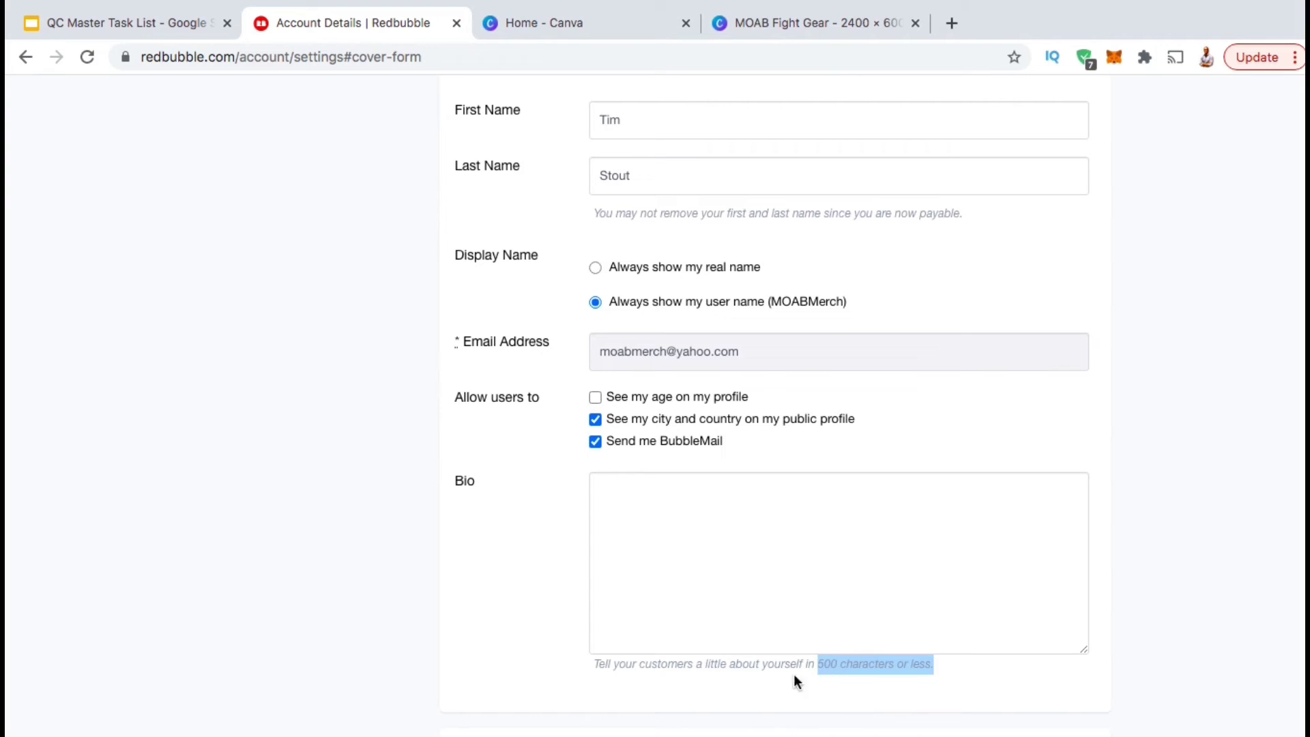
pyautogui.click(649, 515)
pyautogui.write('Beat the')
pyautogui.write('brakes off of them with MOAB self defense apparel! Perfect for self defense practitioners, martial artists, and tough guys with a good sense of style. MOAB fight training brings you the best online martial arts & self defense training available. Learn techniques you need to defend yourself, defeat opponents & win competitions with marti')
pyautogui.write('al arts.')
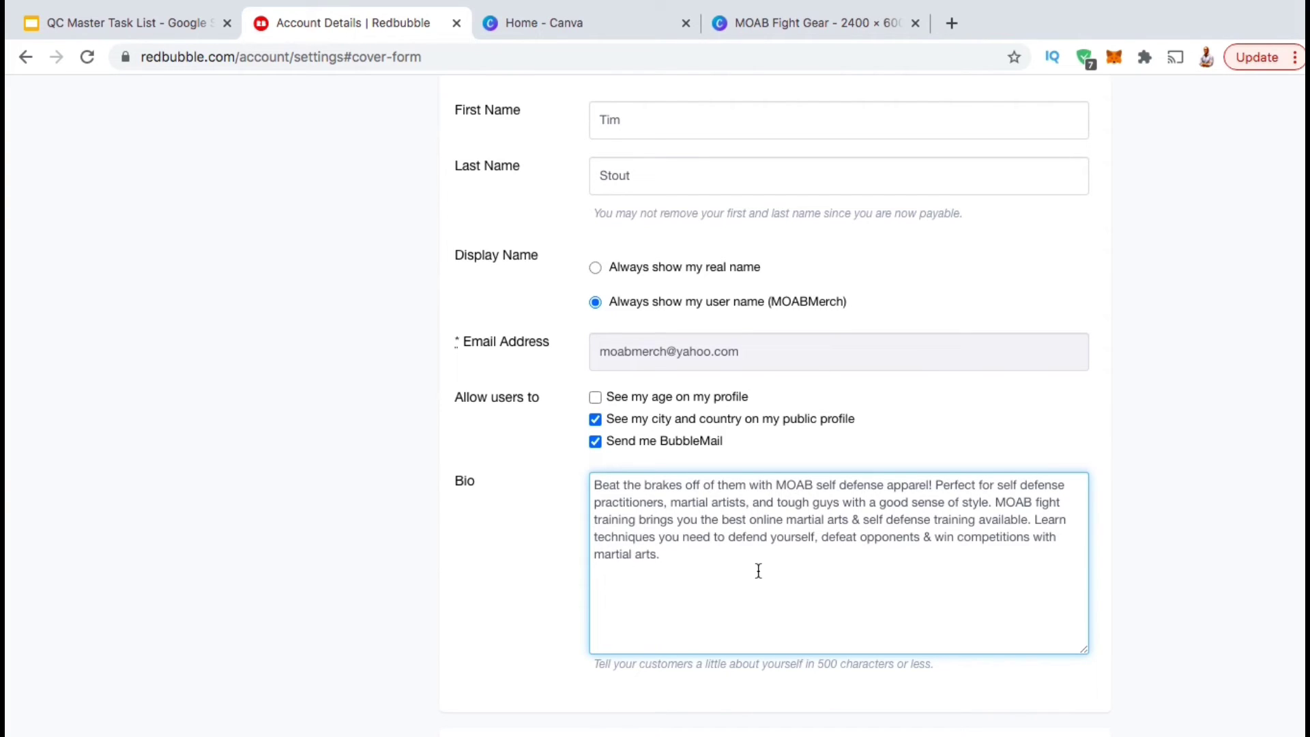
pyautogui.click(1155, 540)
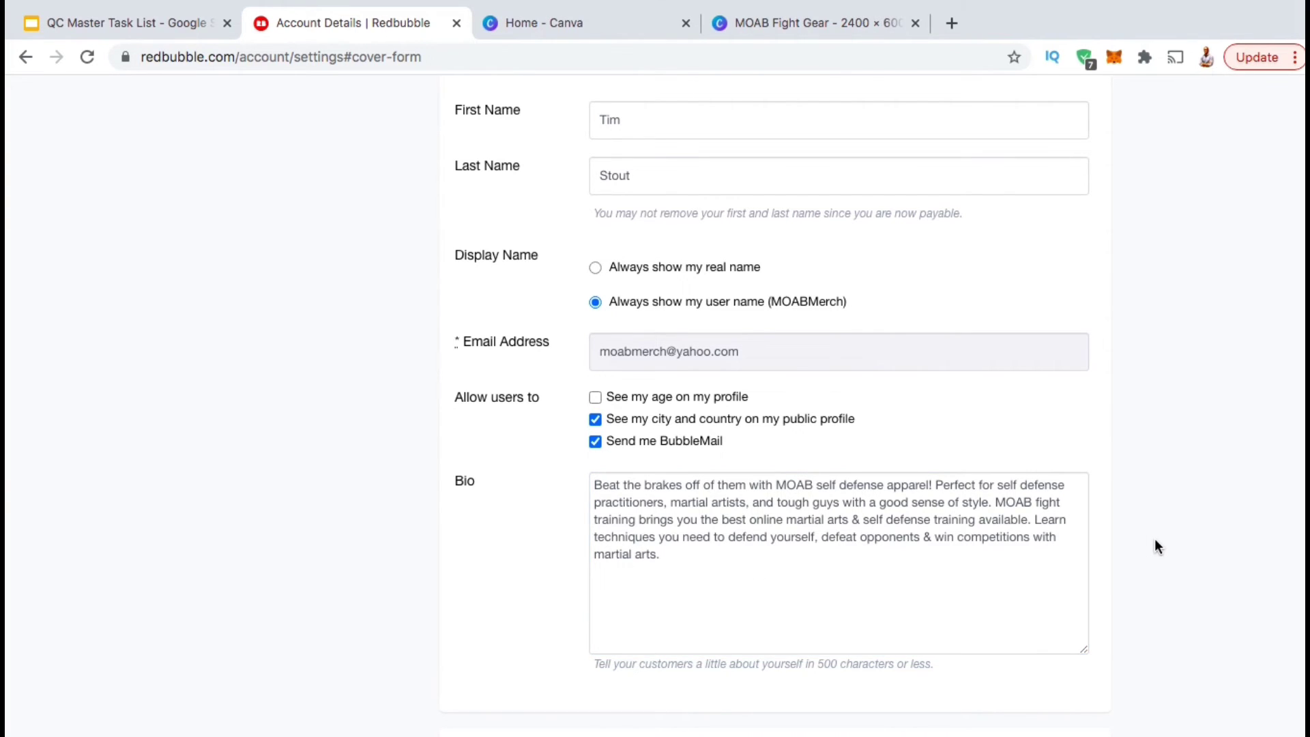
pyautogui.scroll(-4, 1155, 540)
pyautogui.scroll(-4, 1155, 540)
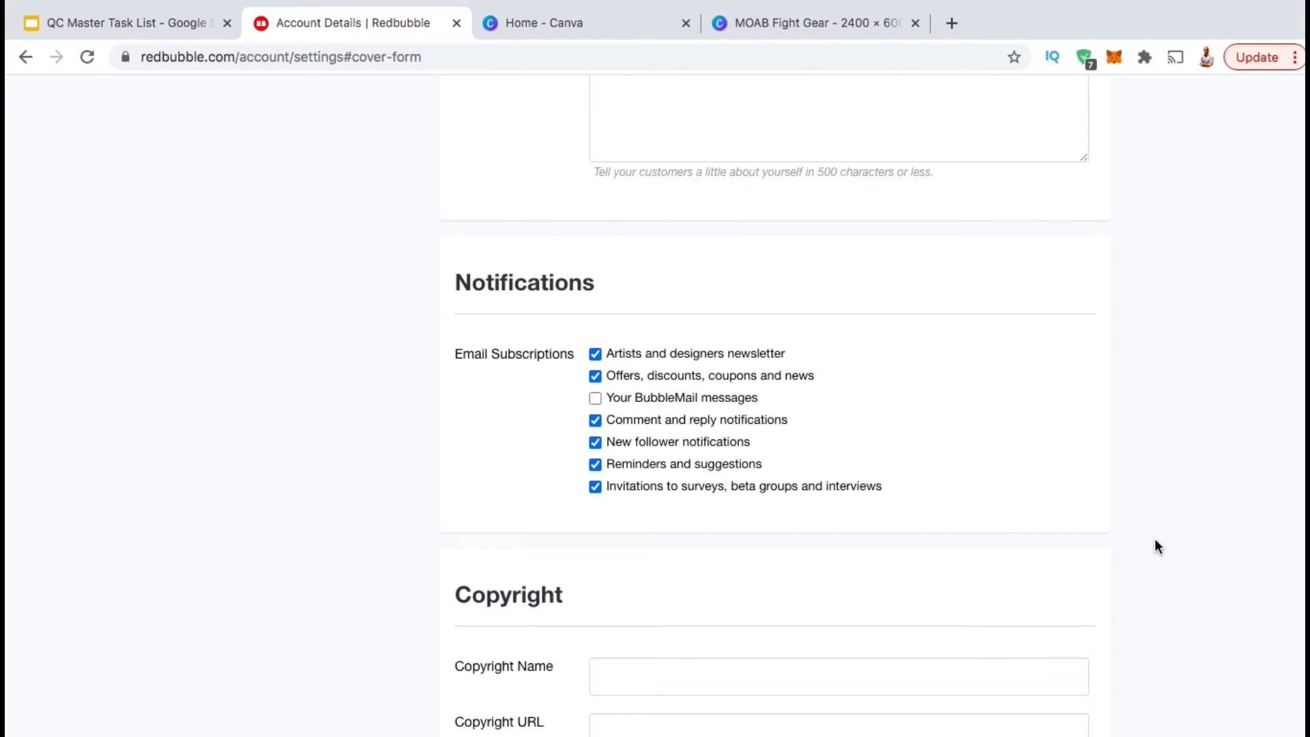
pyautogui.scroll(-3, 1157, 546)
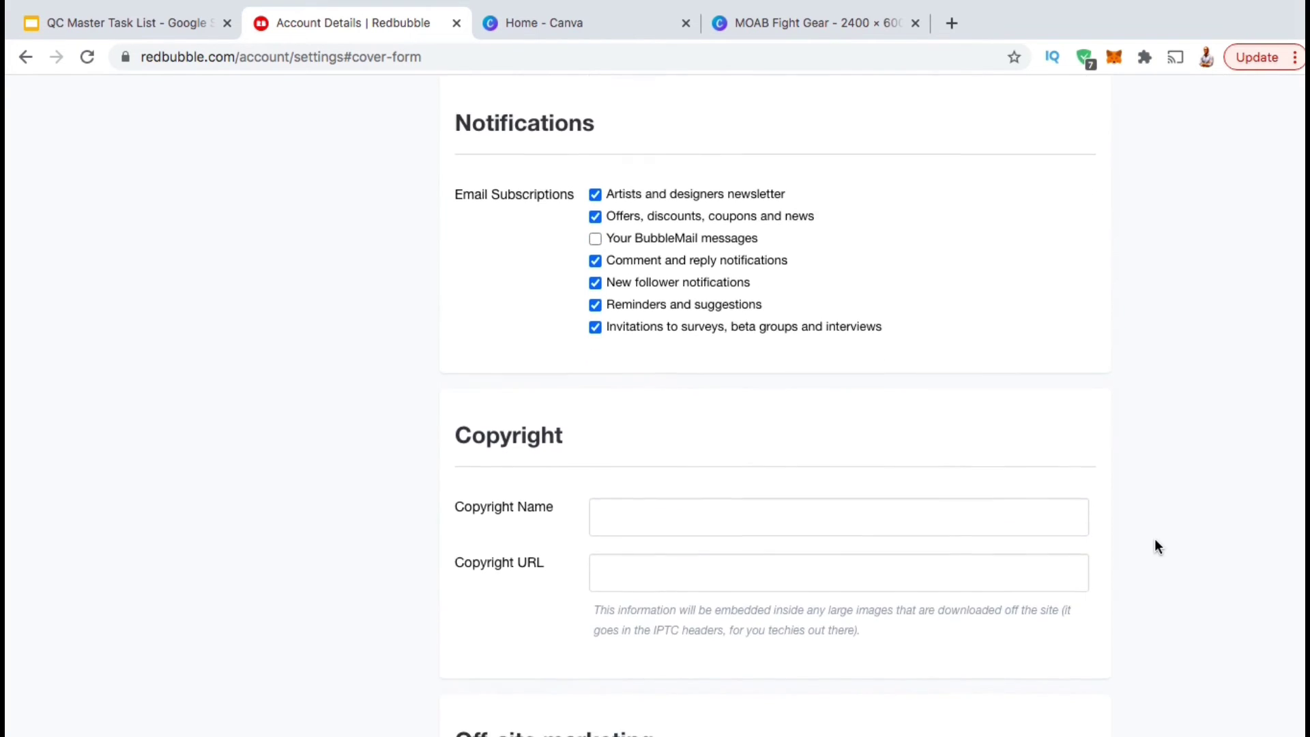
pyautogui.scroll(-2, 1155, 540)
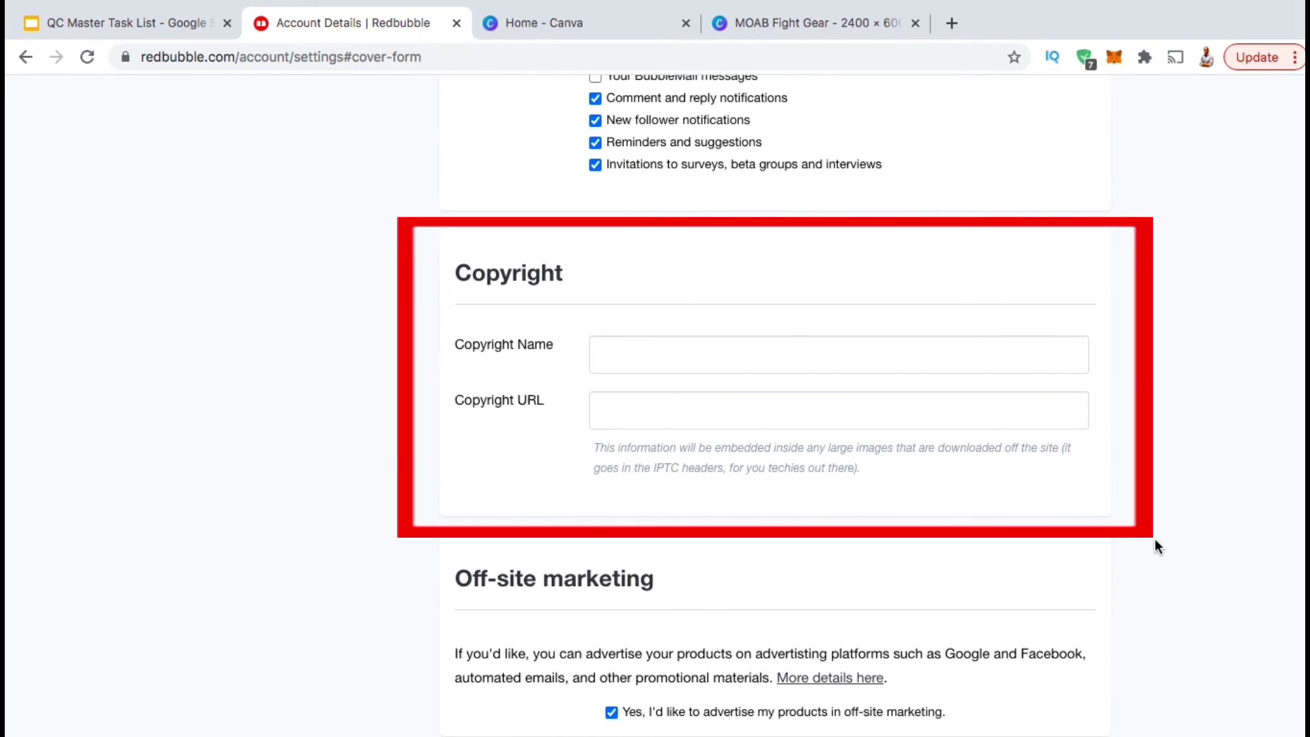
pyautogui.click(900, 351)
pyautogui.write('MO')
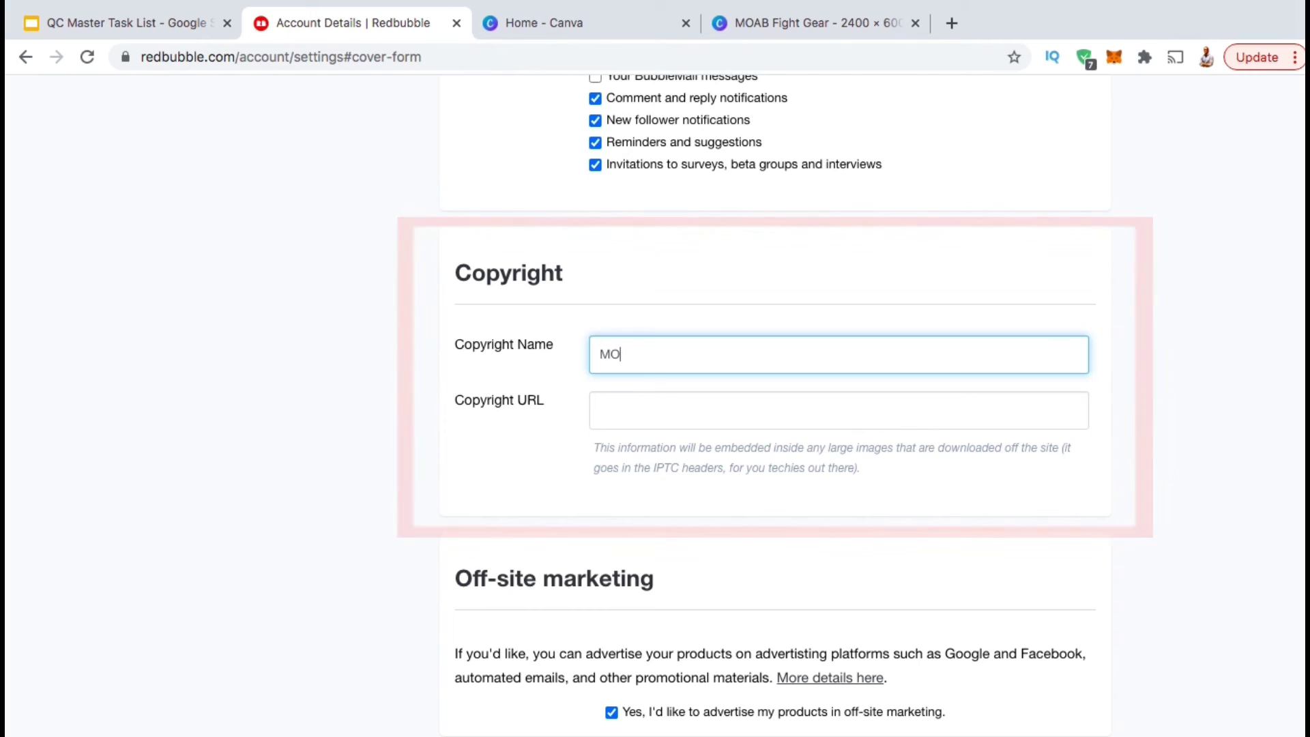
pyautogui.write('AB Merch')
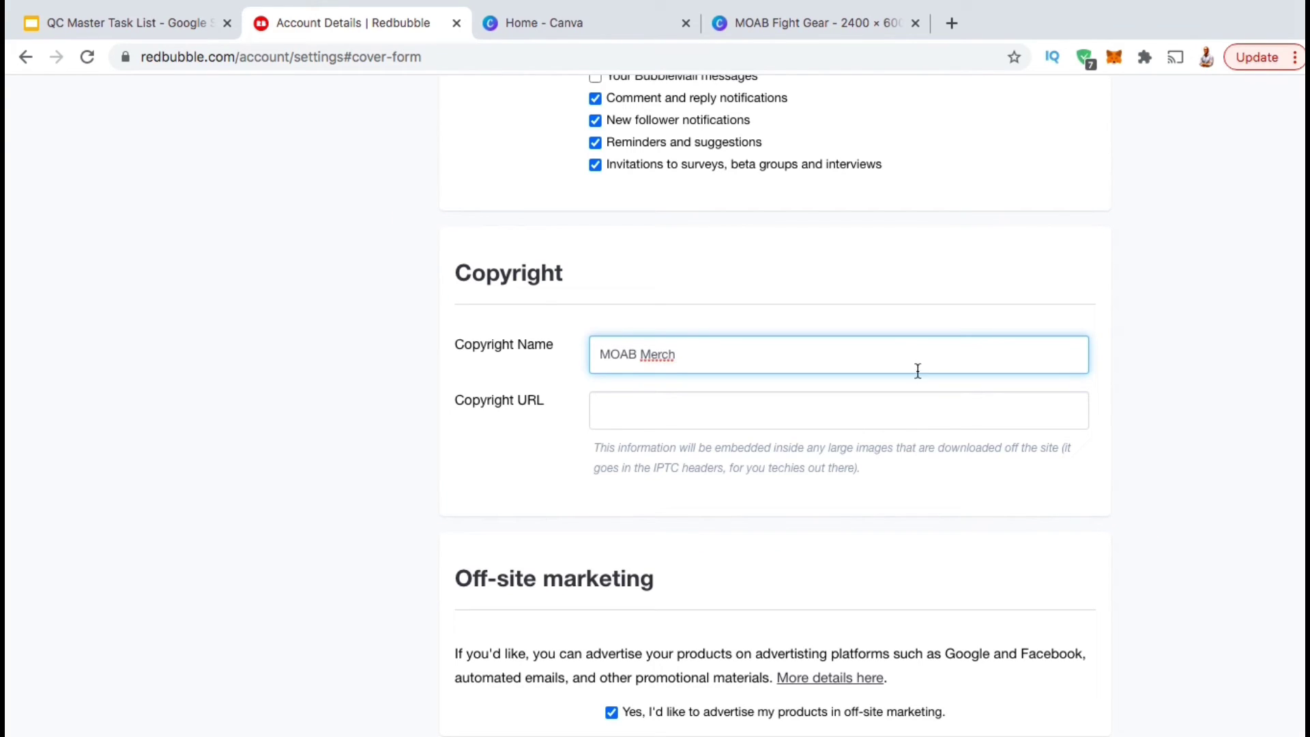
pyautogui.click(910, 420)
pyautogui.write('h')
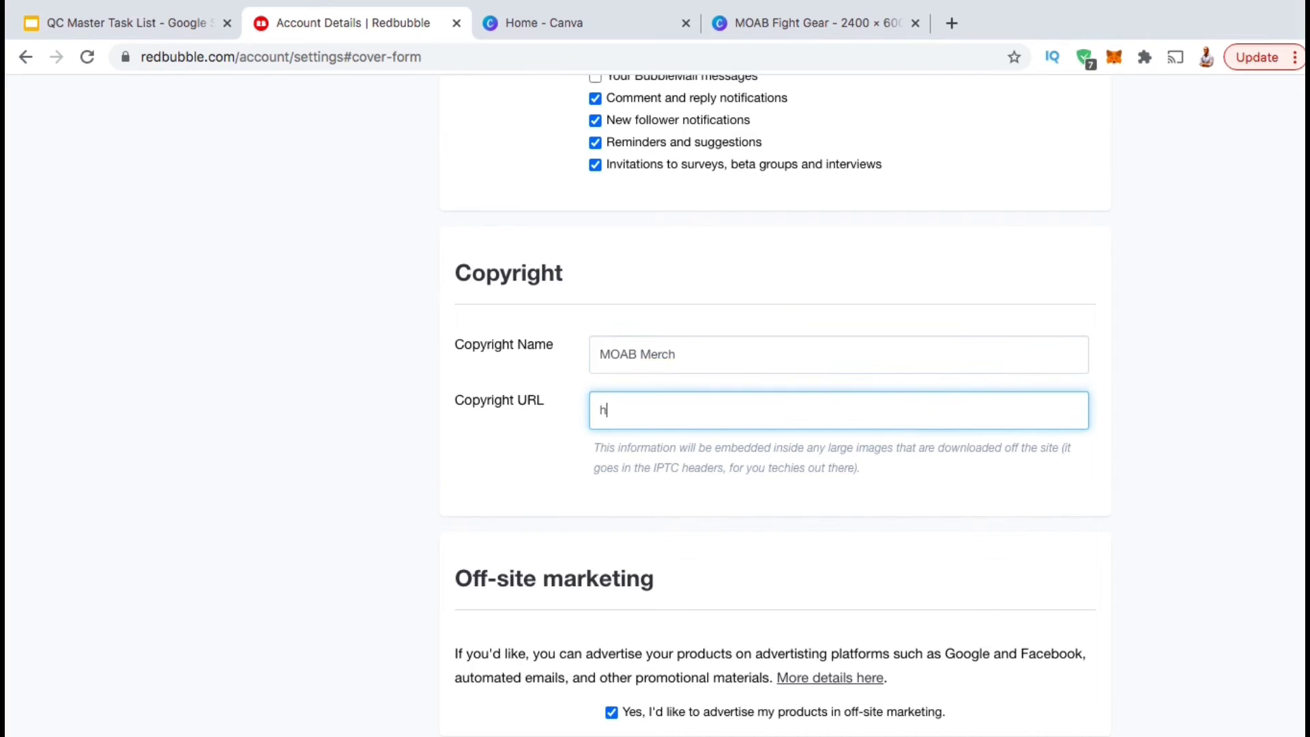
pyautogui.write('ttp://www.redbubble.com/people/moabmerch')
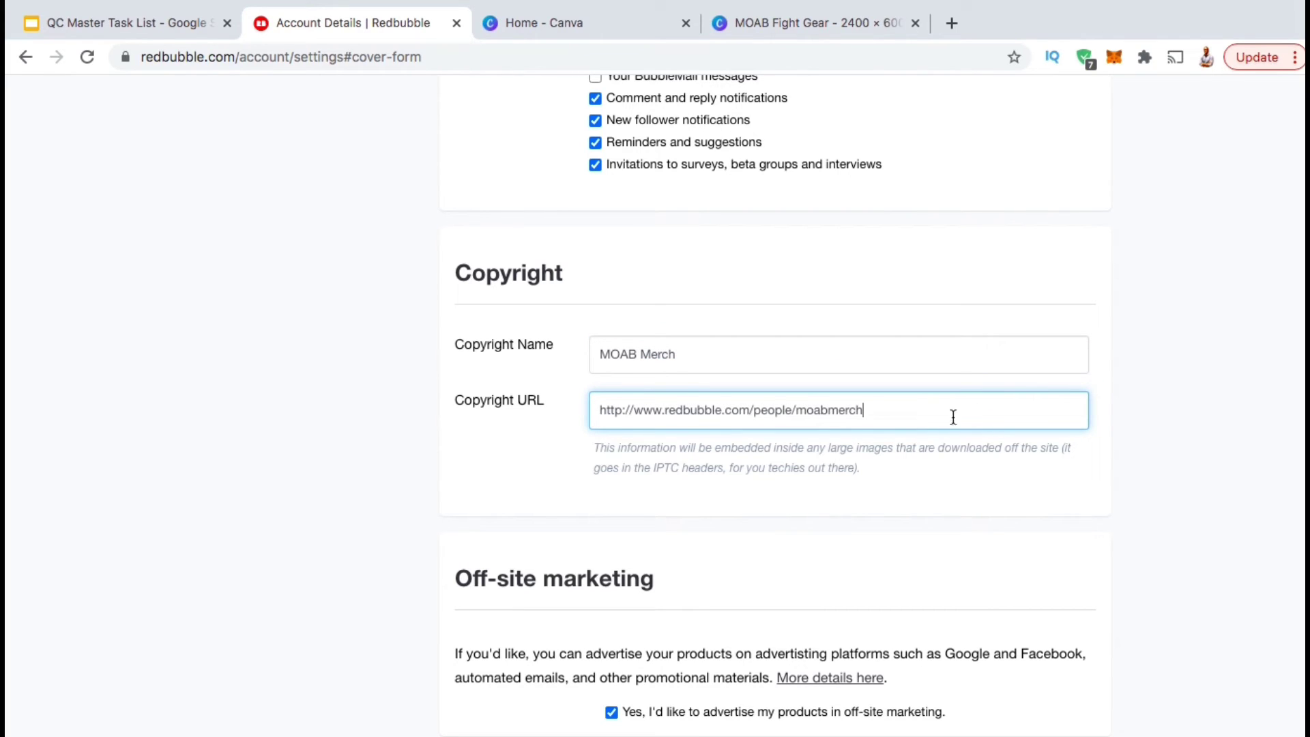
pyautogui.click(1116, 405)
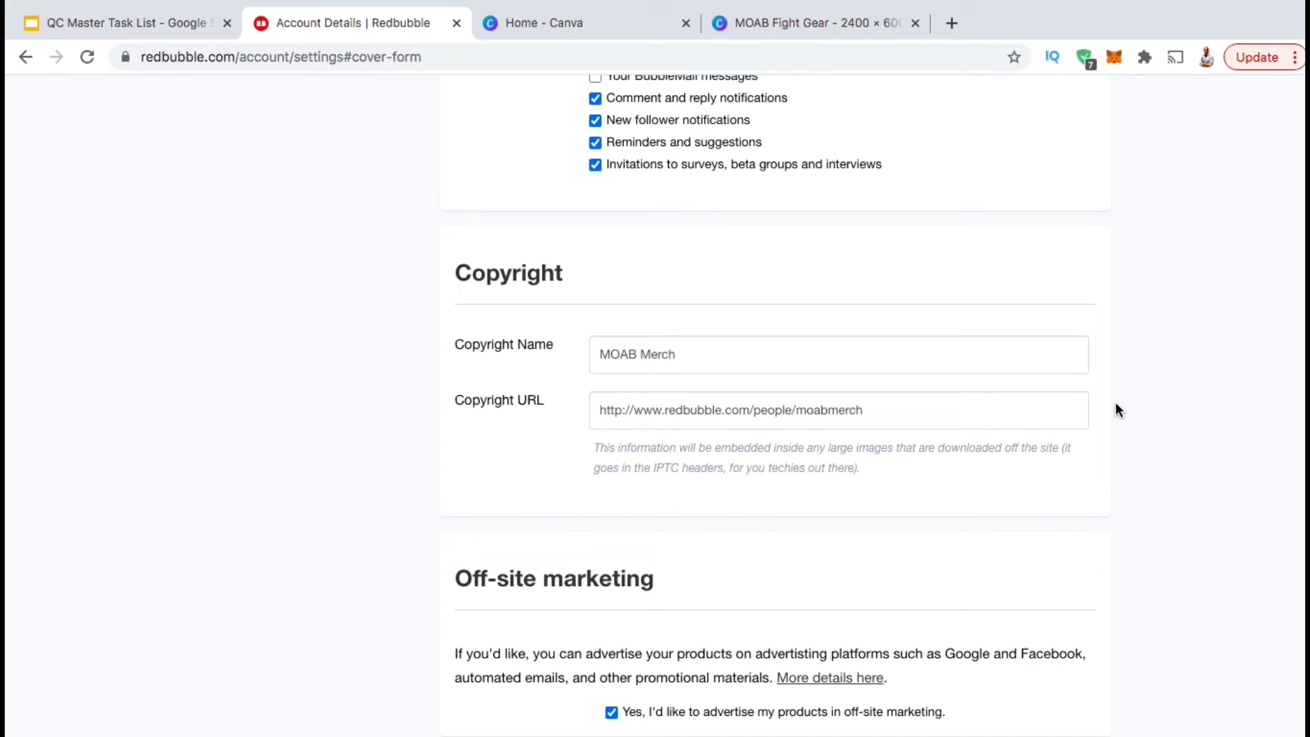
pyautogui.scroll(-4, 1115, 404)
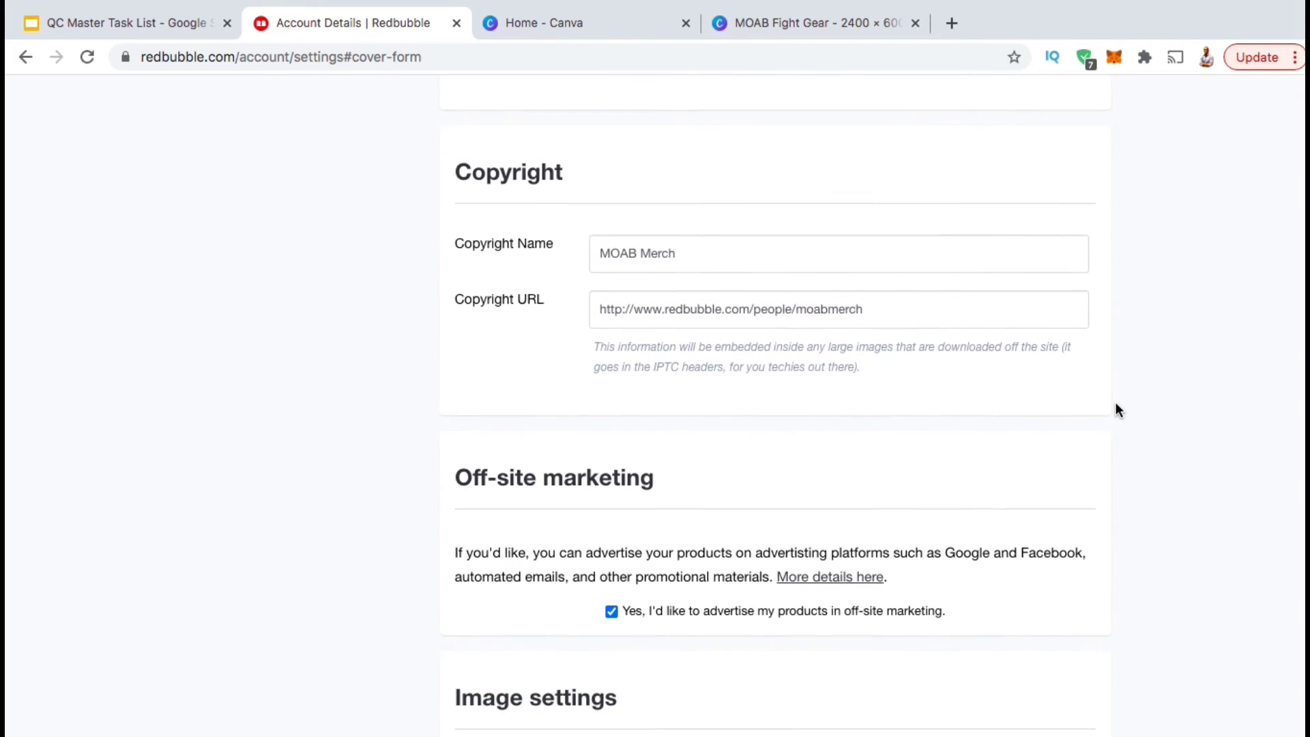
pyautogui.scroll(-2, 1115, 408)
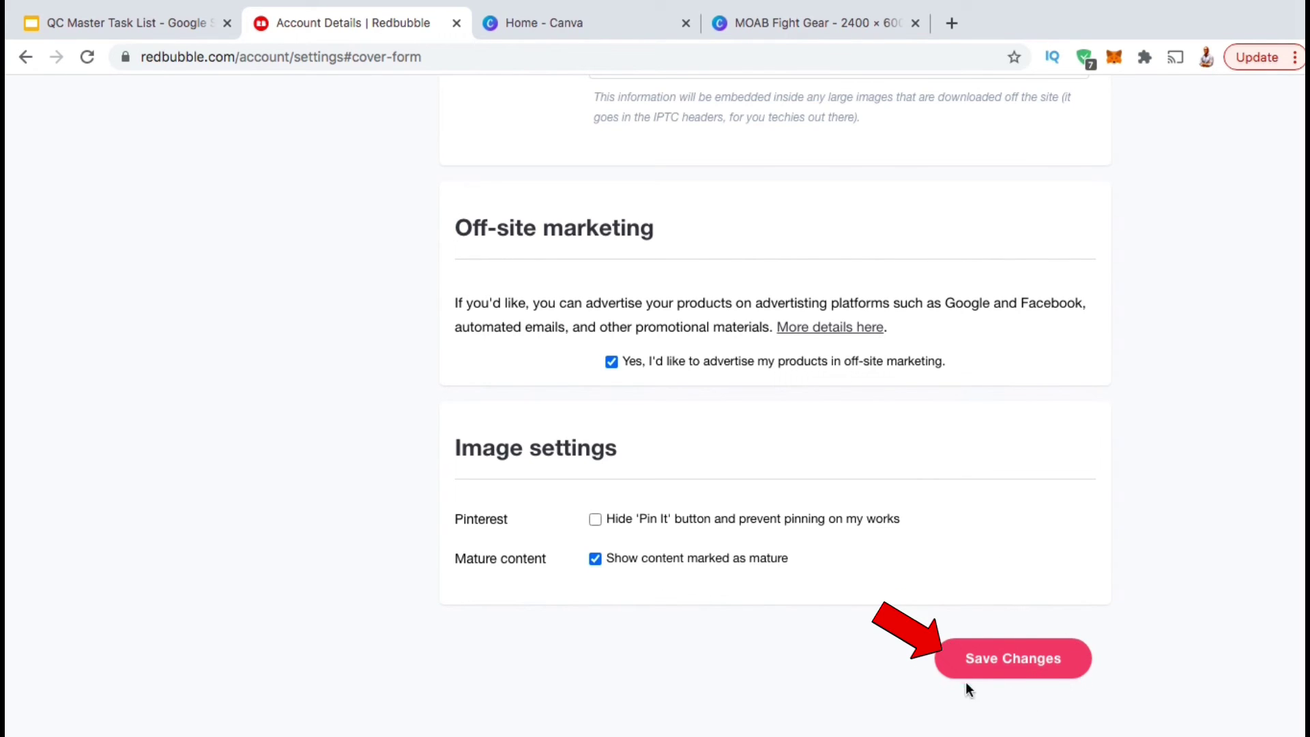
# Save the profile changes, then save the Edit Payment Details page.
pyautogui.click(1027, 659)
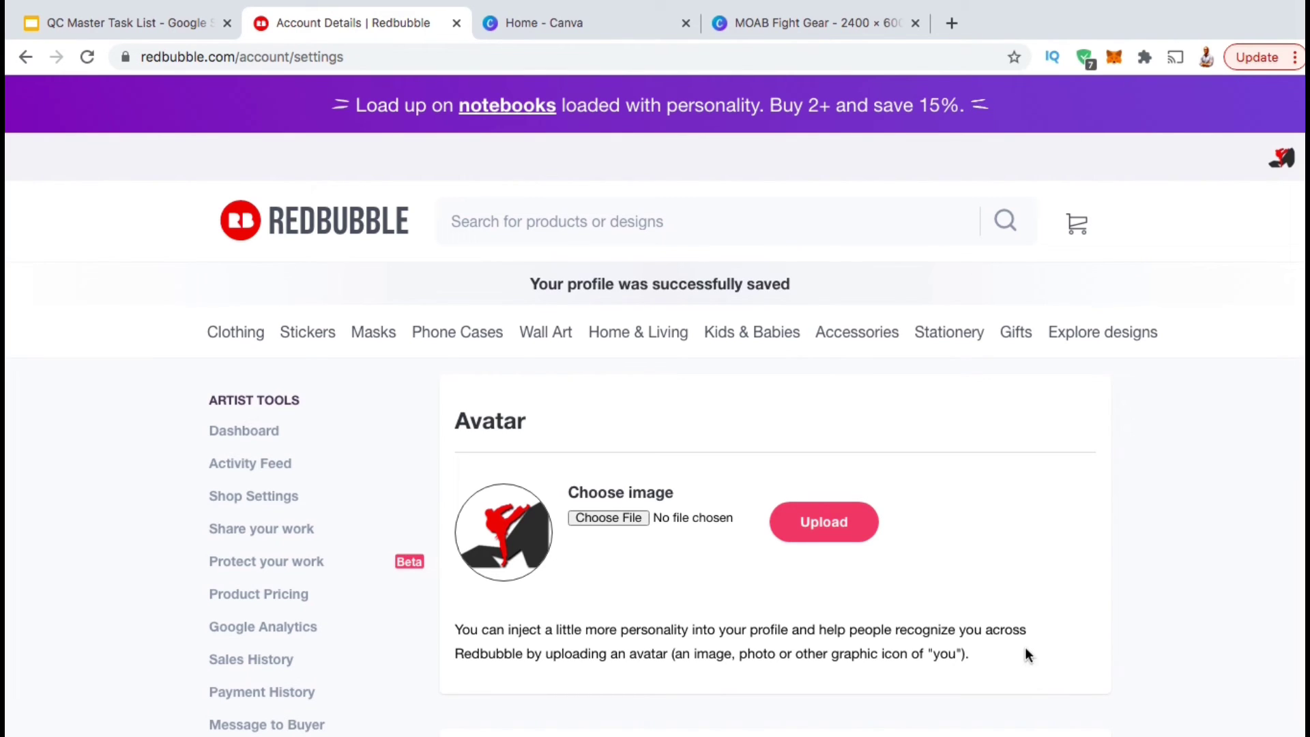
pyautogui.scroll(-3, 1141, 592)
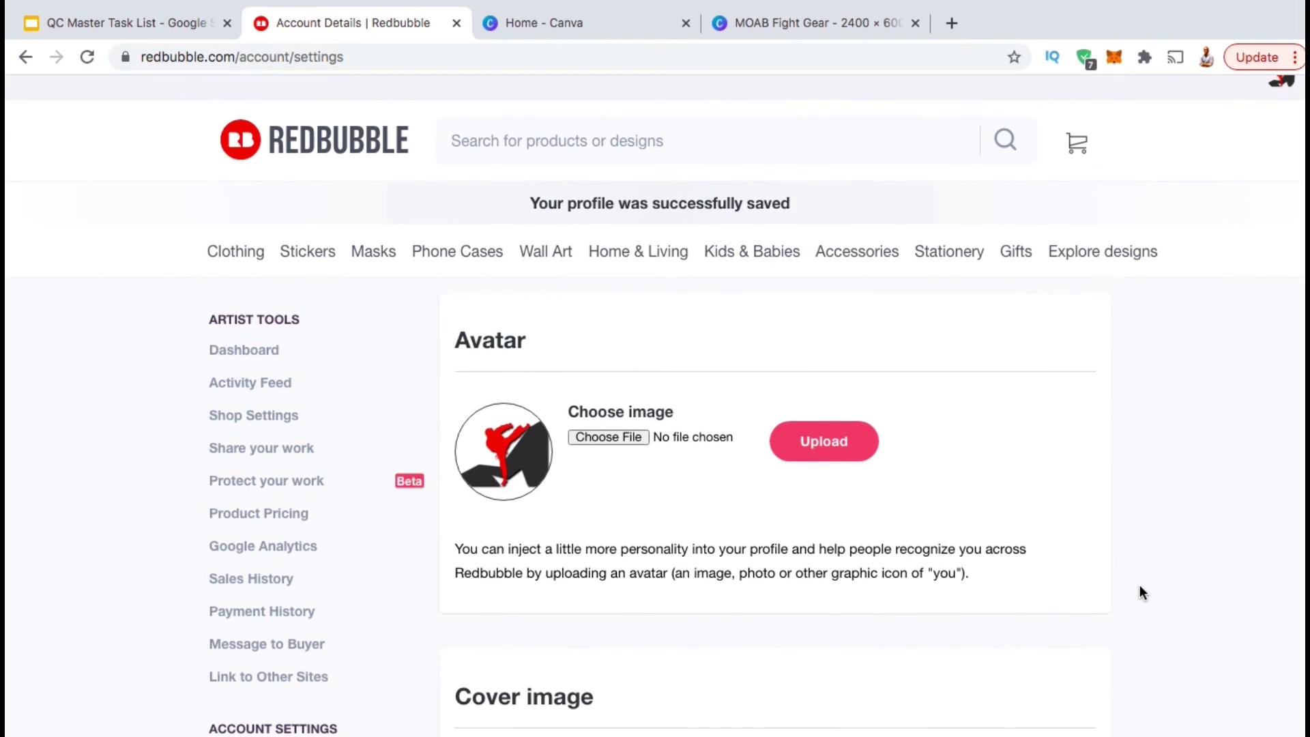
pyautogui.scroll(-1, 1142, 592)
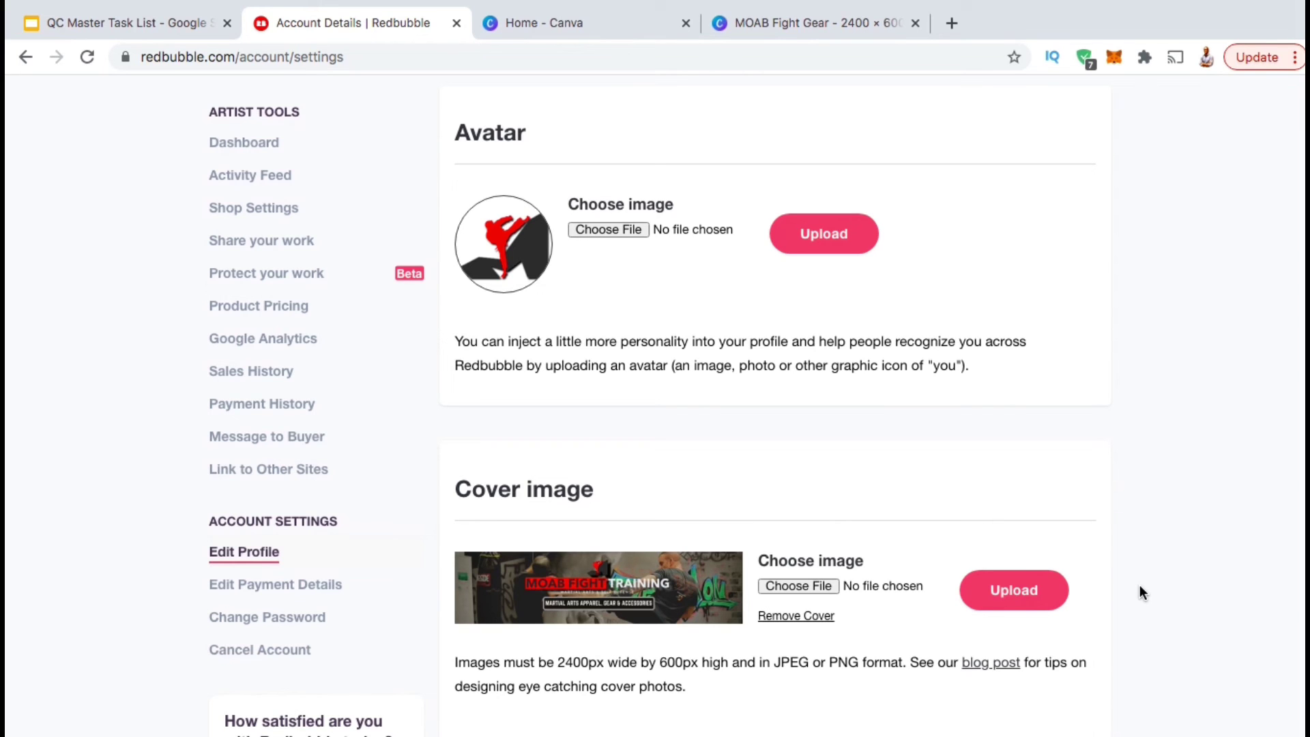
pyautogui.click(277, 594)
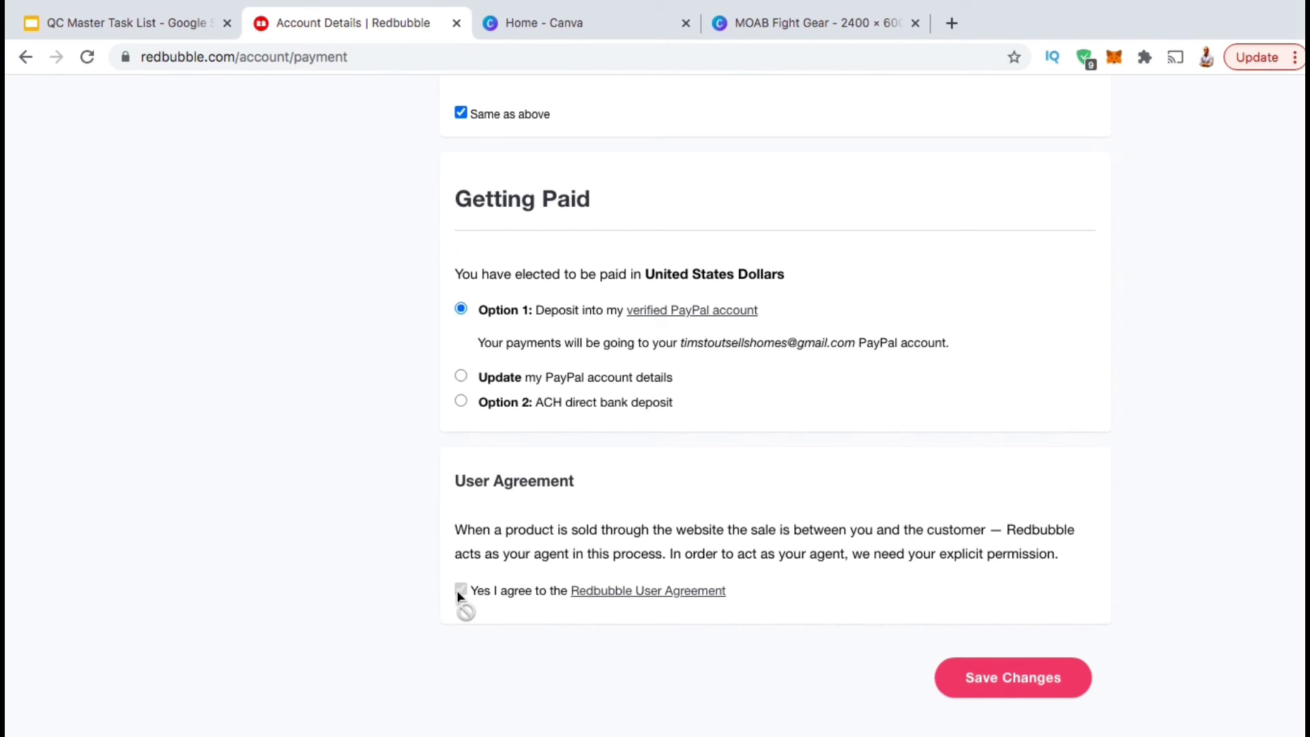
pyautogui.click(1054, 688)
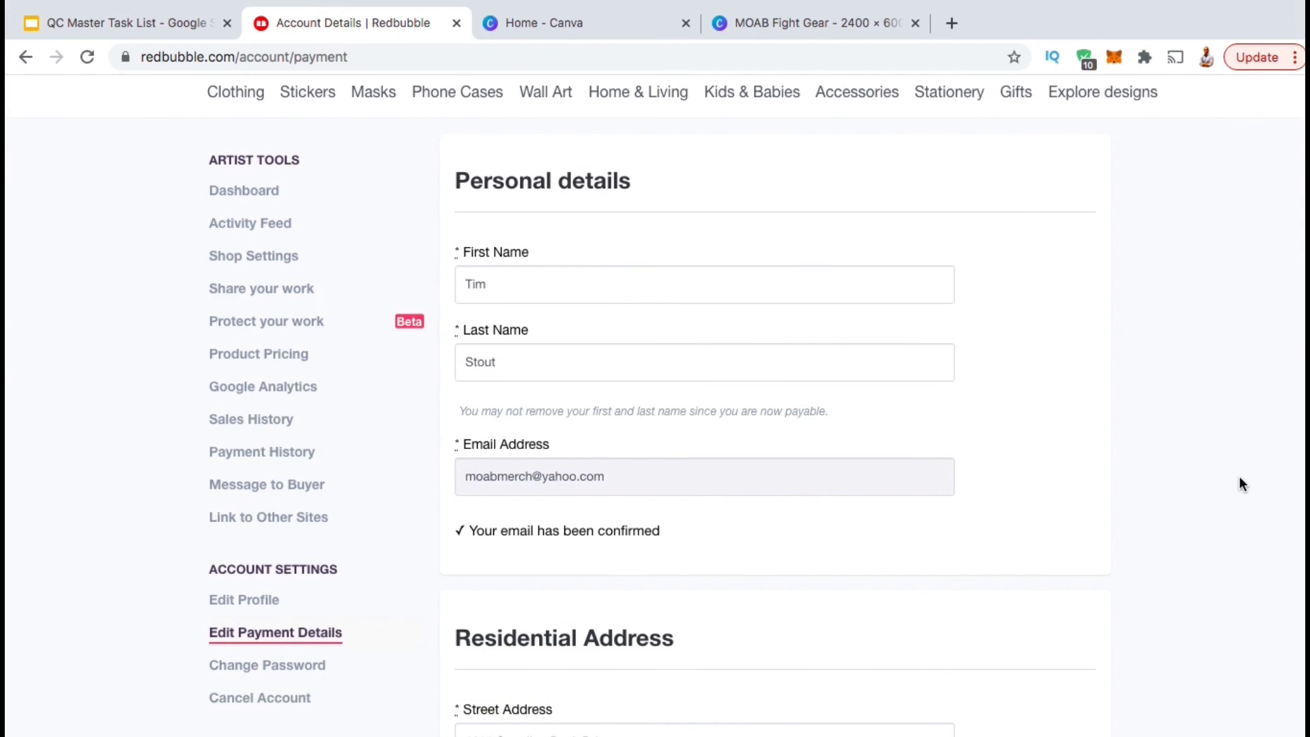
# Go to Redbubble's Link to Other Sites settings page from the Artist Tools sidebar.
pyautogui.scroll(1, 1239, 483)
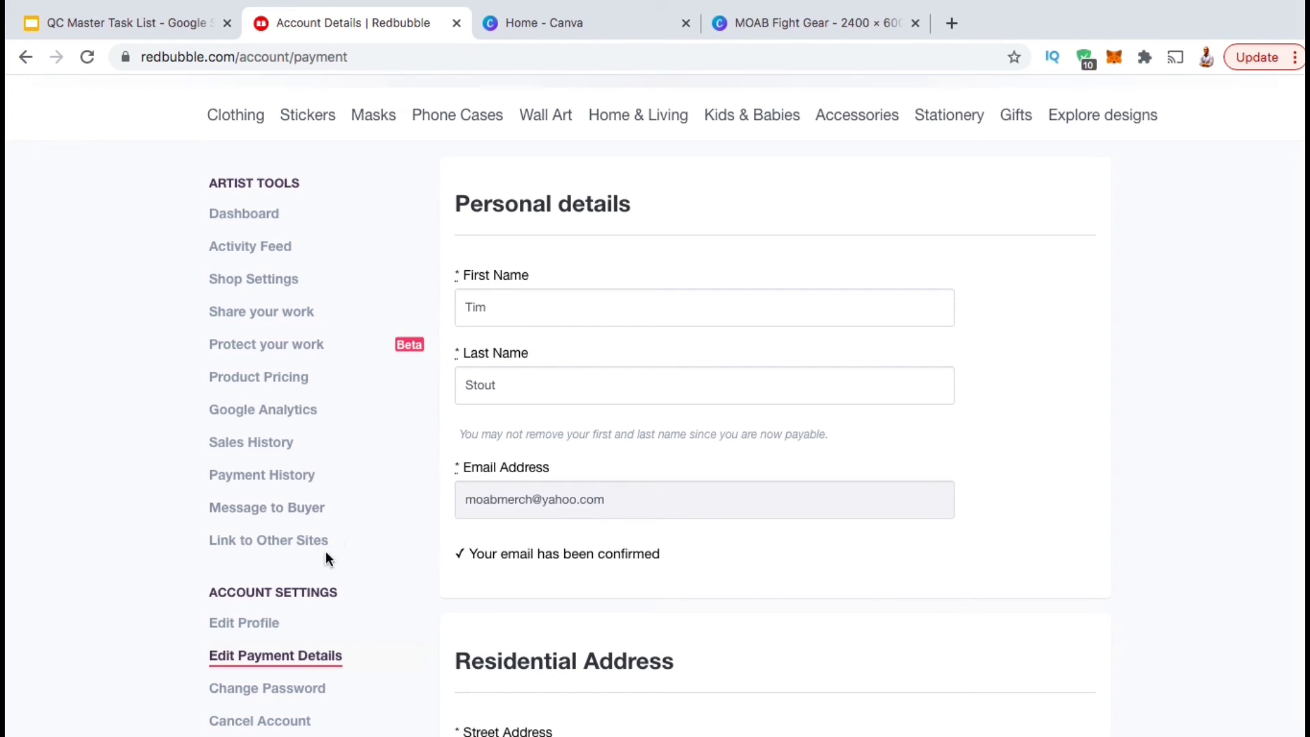
pyautogui.click(261, 545)
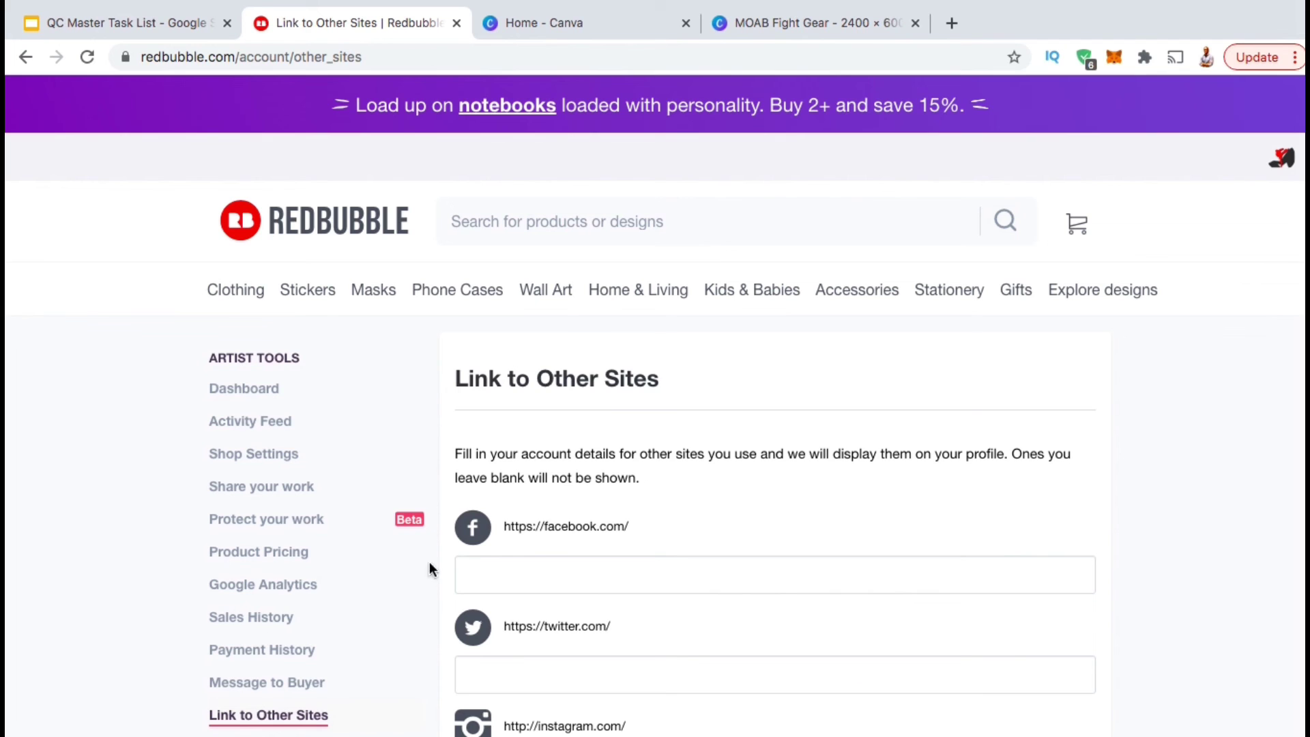
# Enter MOABFightTraining.com in the website field and save the Link to Other Sites settings.
pyautogui.scroll(-3, 1160, 468)
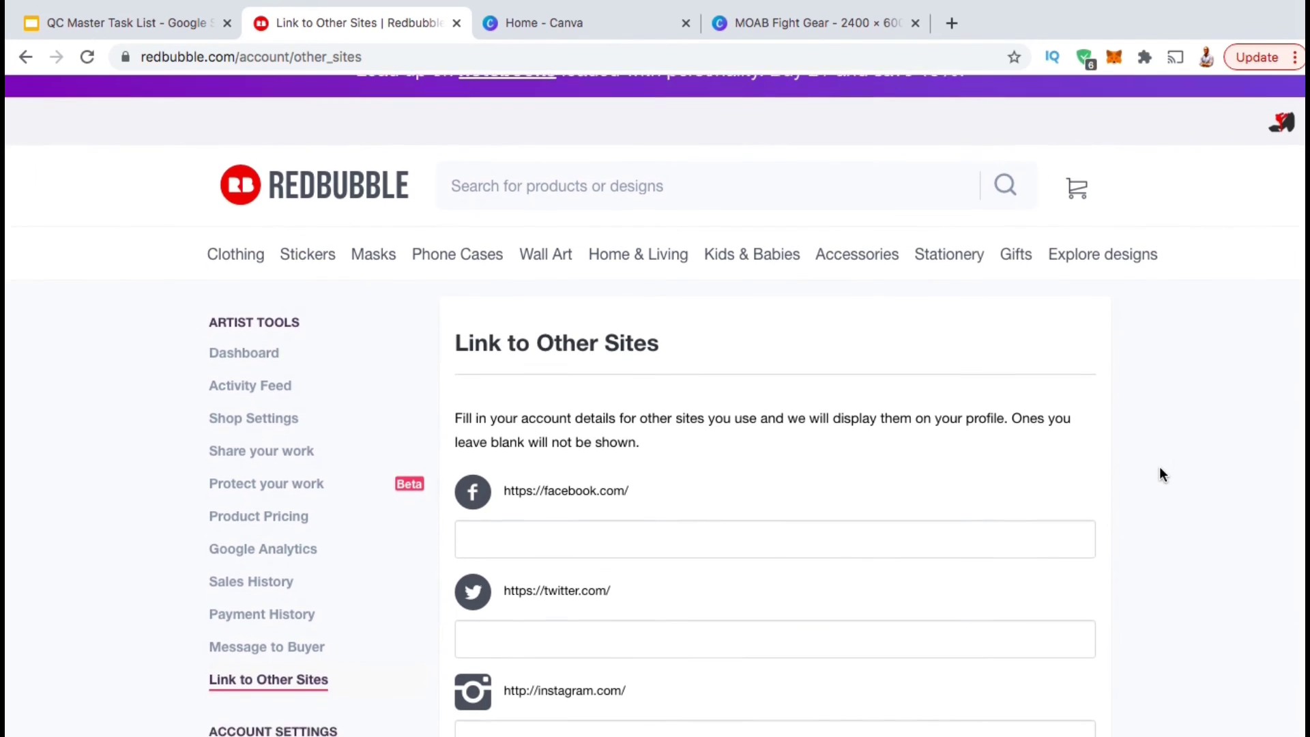
pyautogui.scroll(-3, 1163, 474)
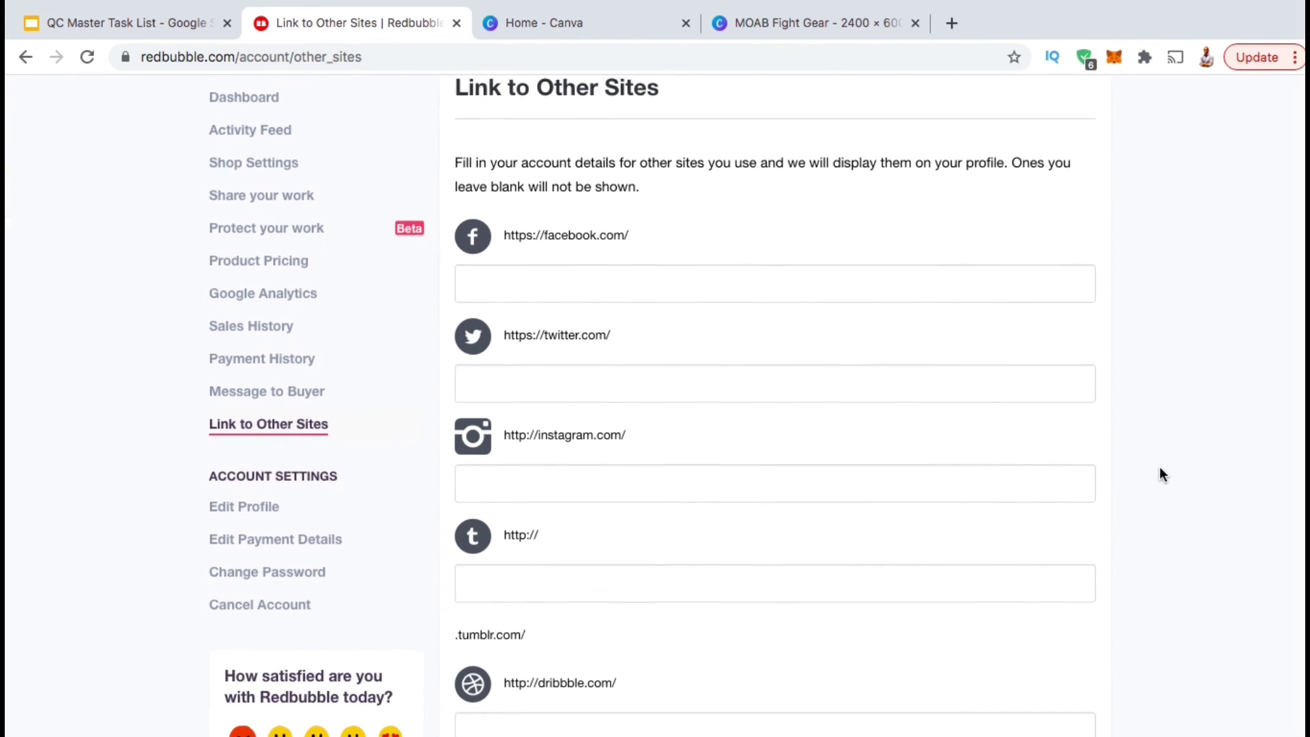
pyautogui.scroll(-3, 1163, 474)
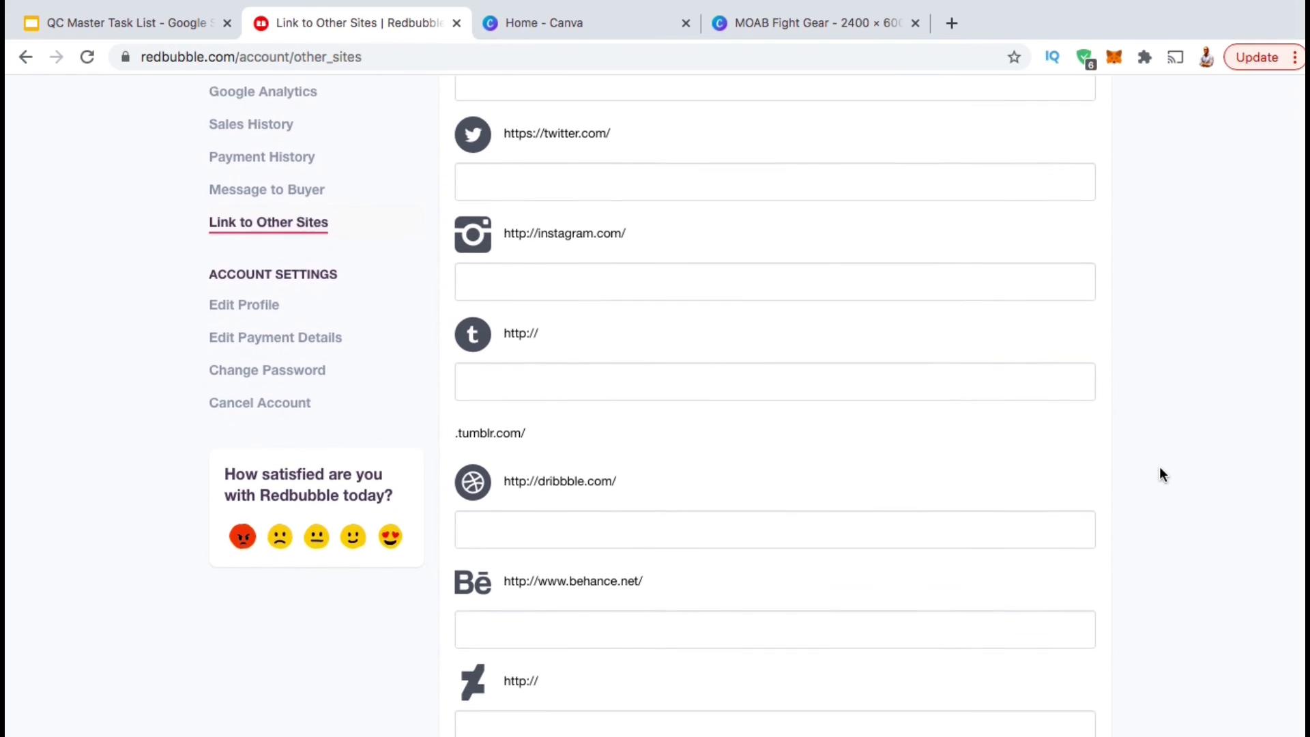
pyautogui.scroll(-5, 1163, 474)
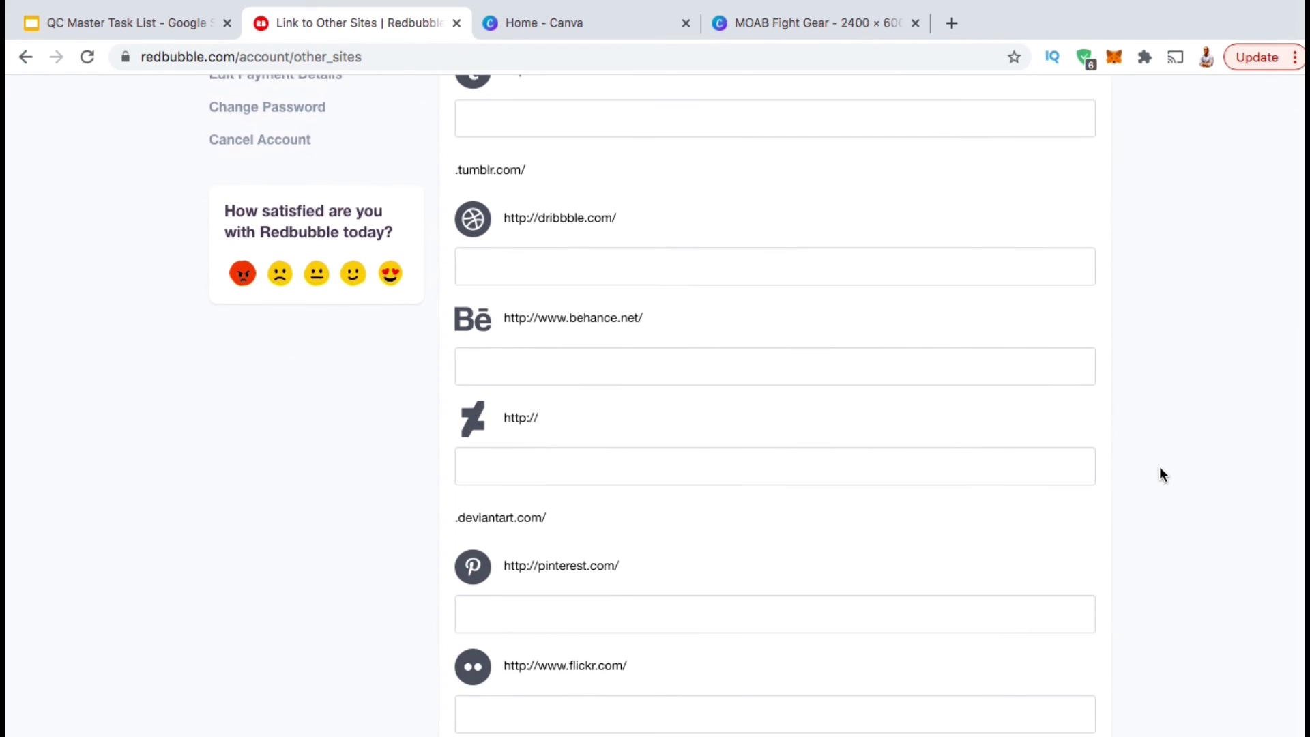
pyautogui.scroll(-2, 1163, 474)
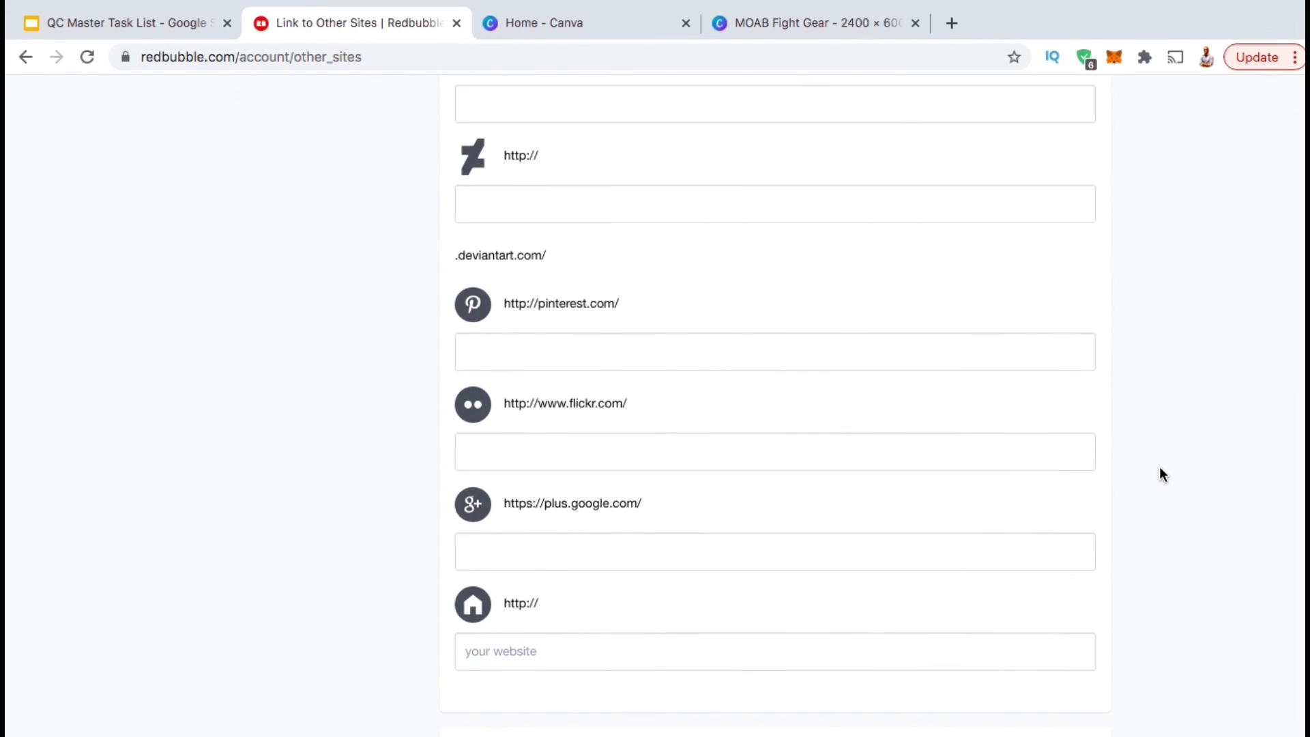
pyautogui.click(951, 584)
pyautogui.write('MOABFi')
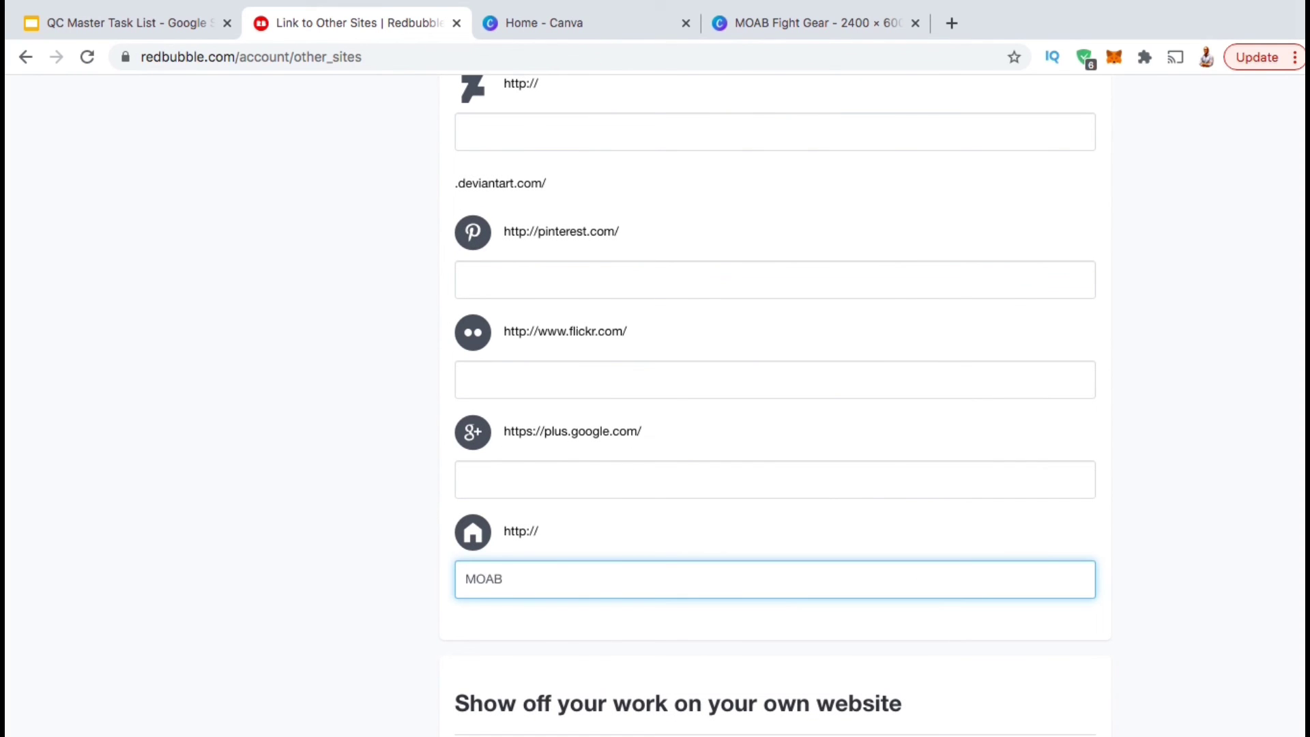
pyautogui.write('ghtTraining.com')
pyautogui.click(1136, 576)
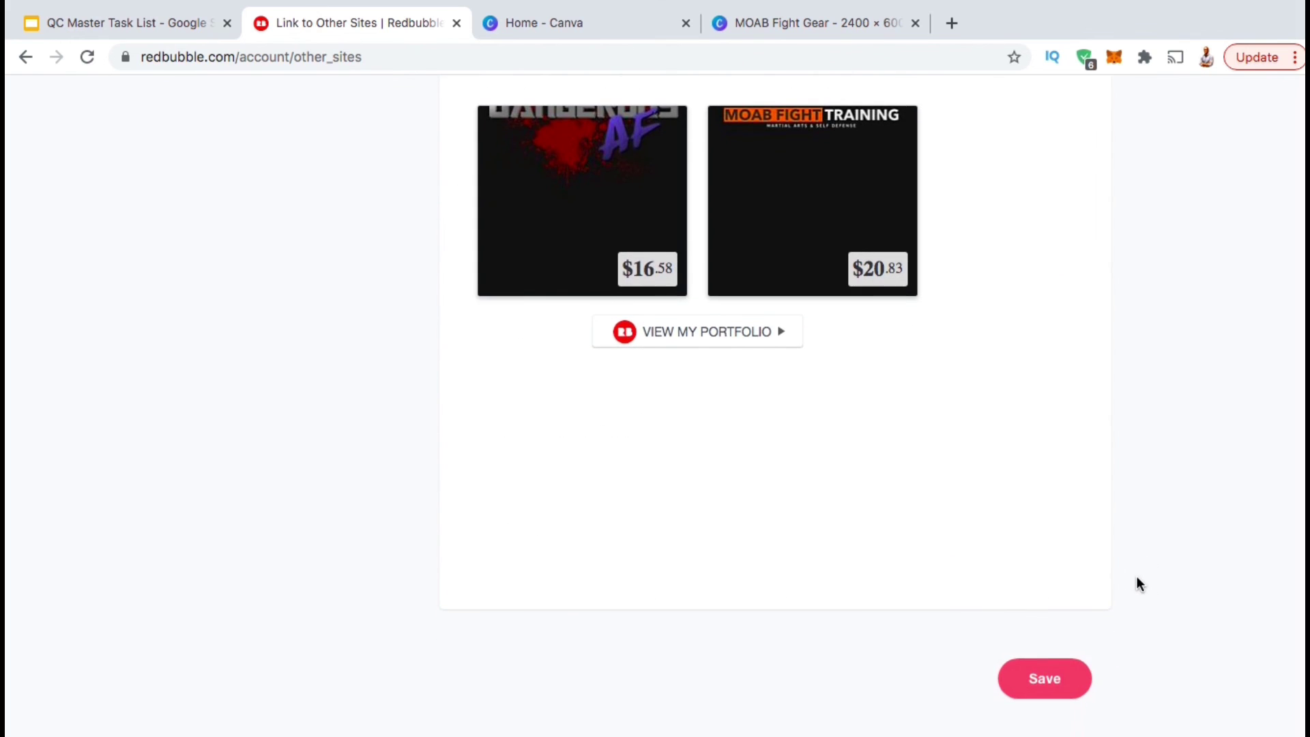
pyautogui.click(1032, 694)
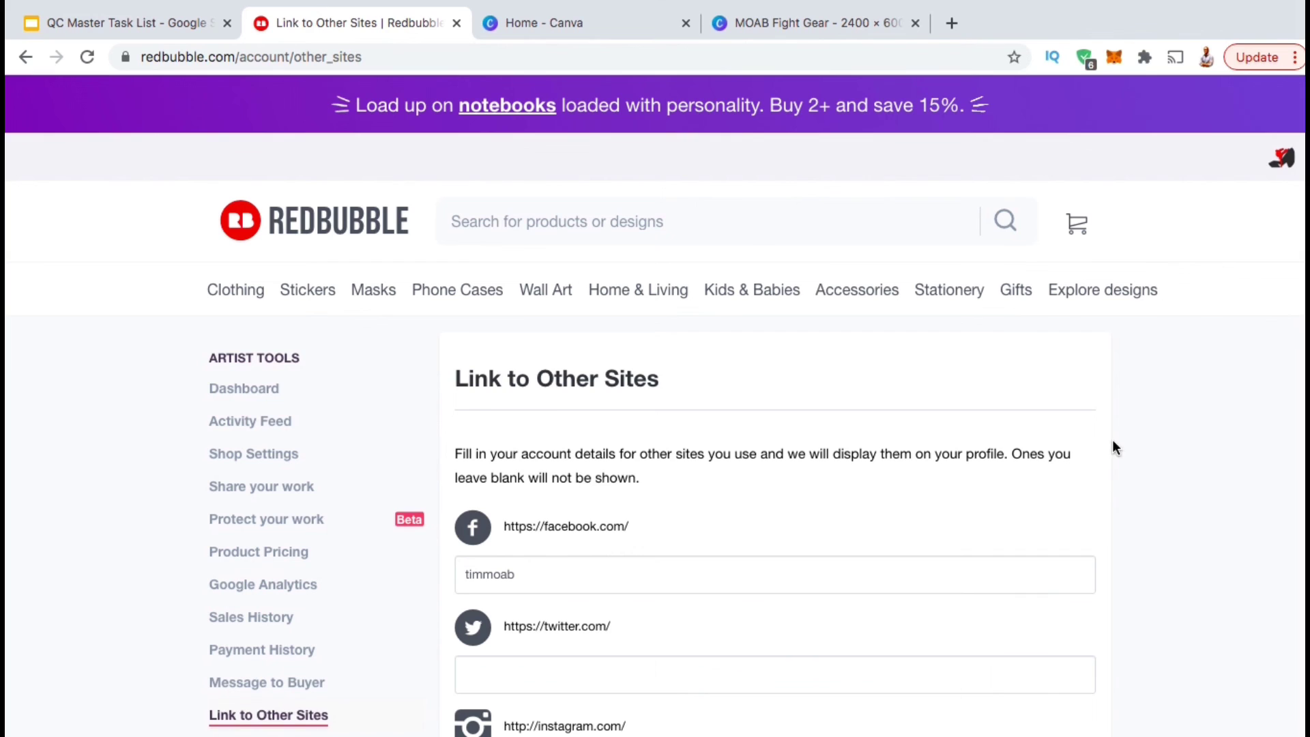
pyautogui.moveTo(1280, 158)
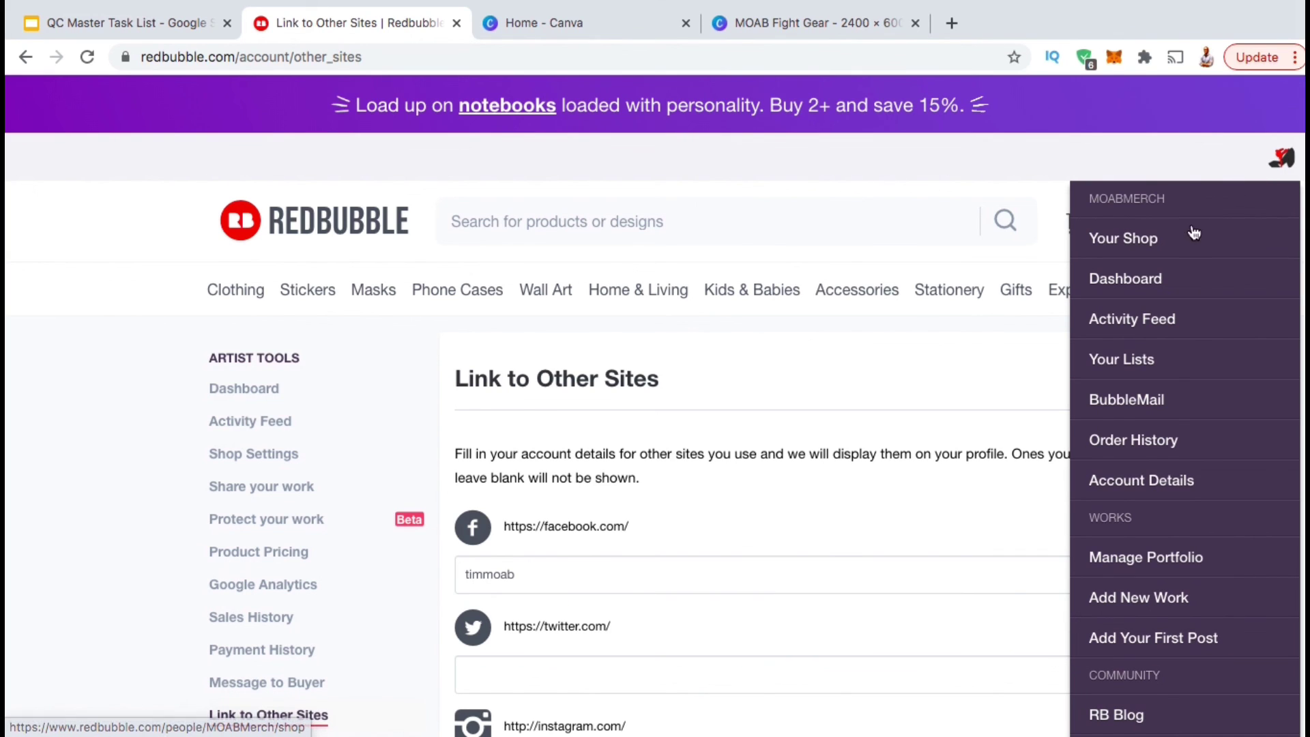
# View the public MOABMerch shop page with its cover banner and two t-shirt designs.
pyautogui.click(1144, 251)
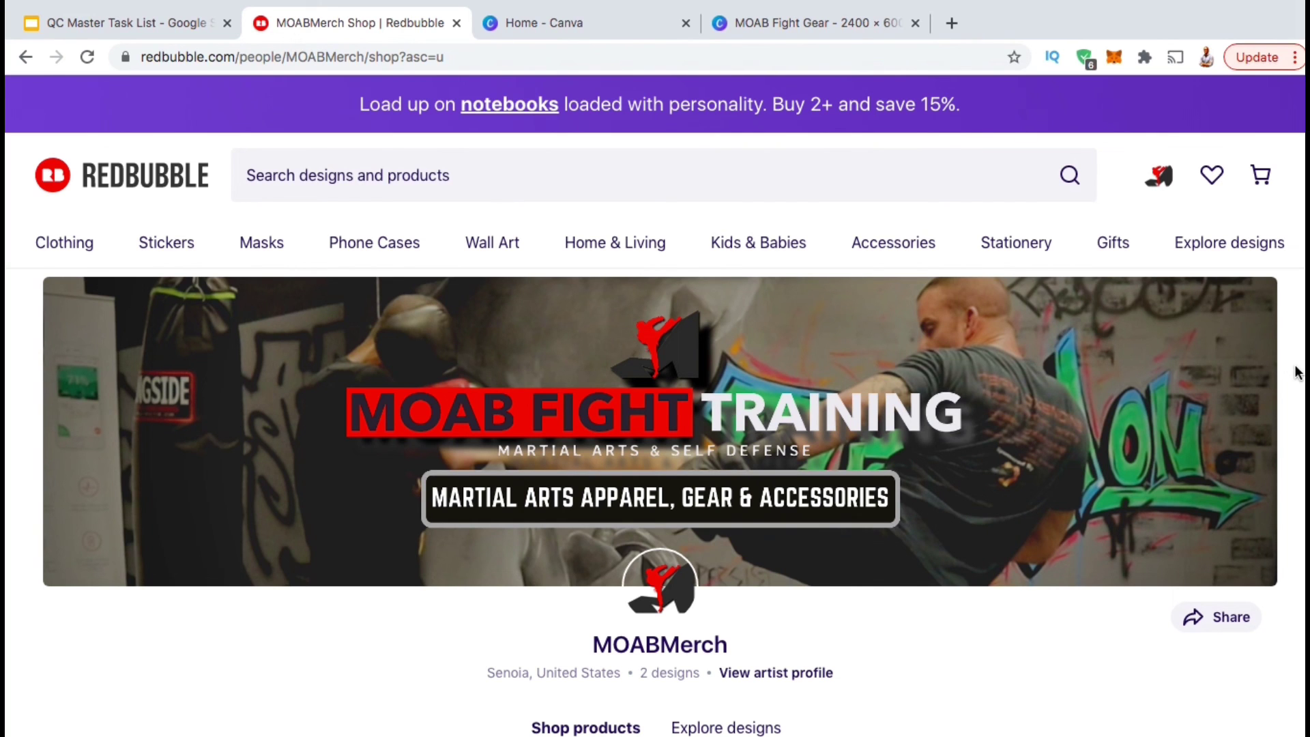
pyautogui.scroll(-5, 1297, 372)
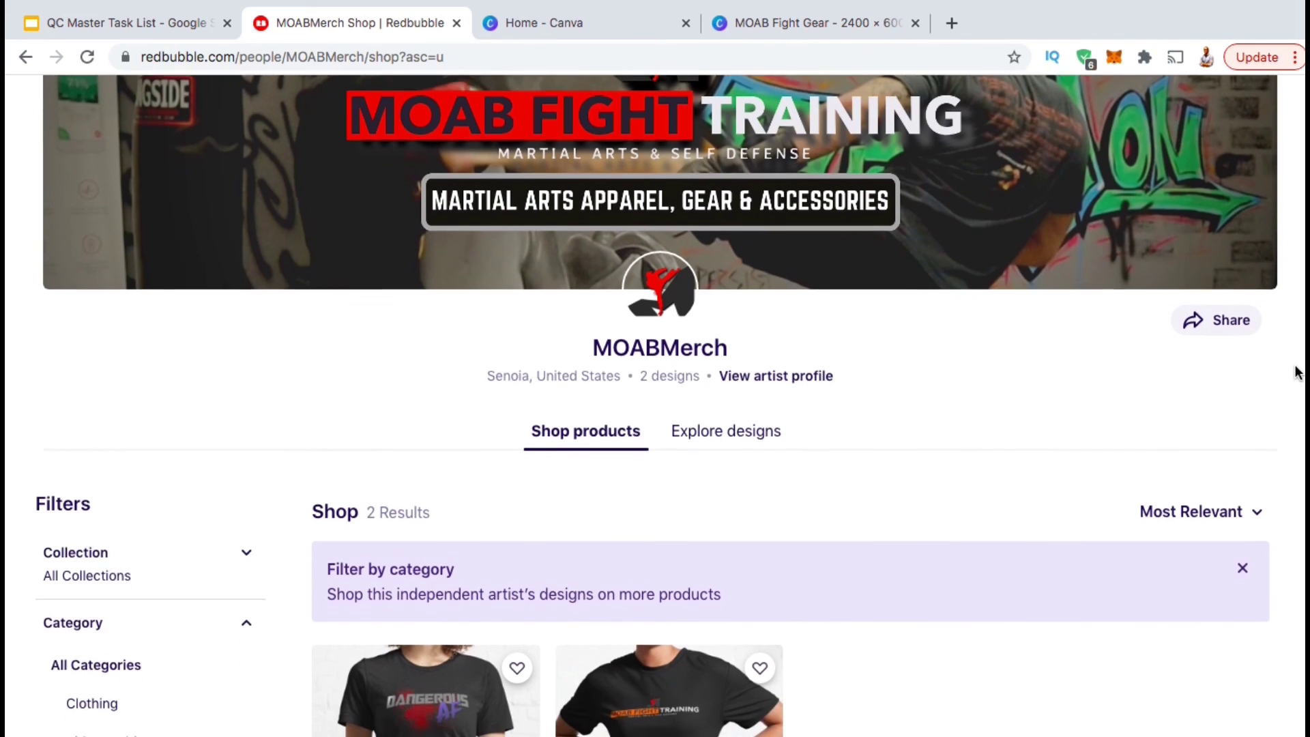
pyautogui.scroll(-3, 1297, 372)
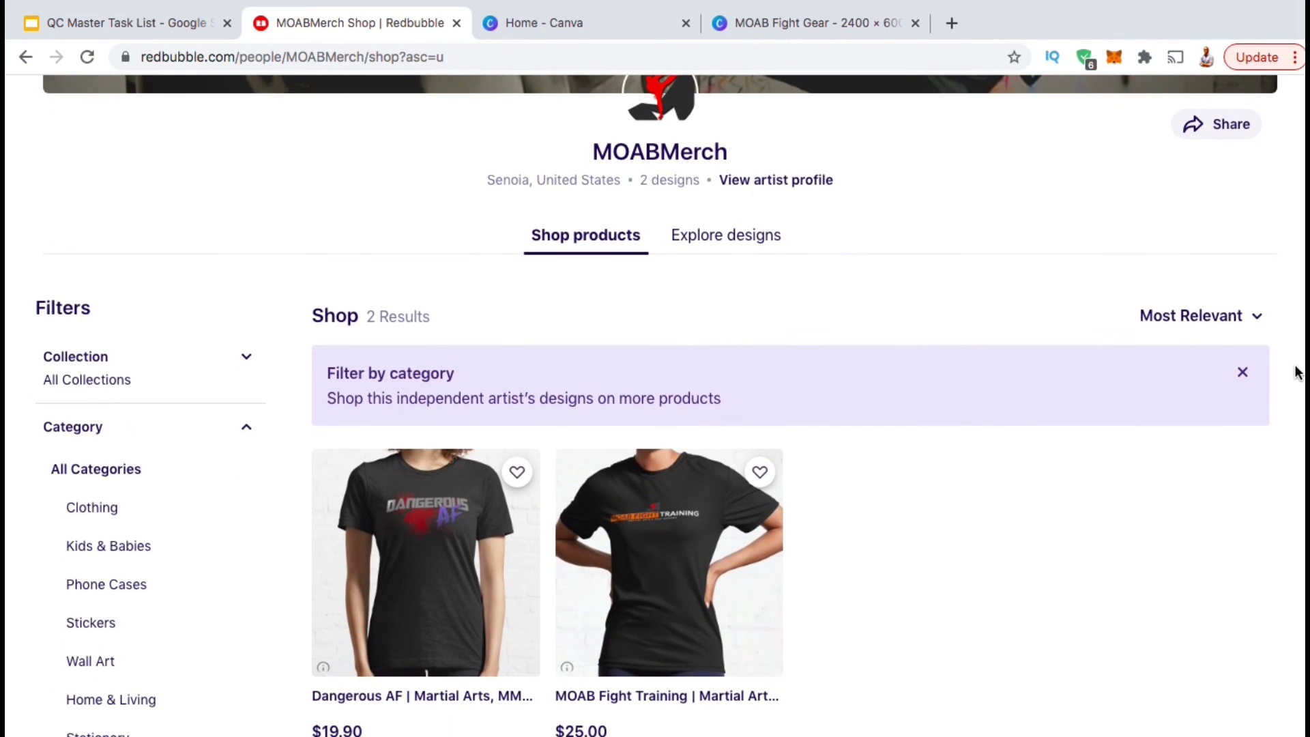
pyautogui.scroll(-1, 1297, 371)
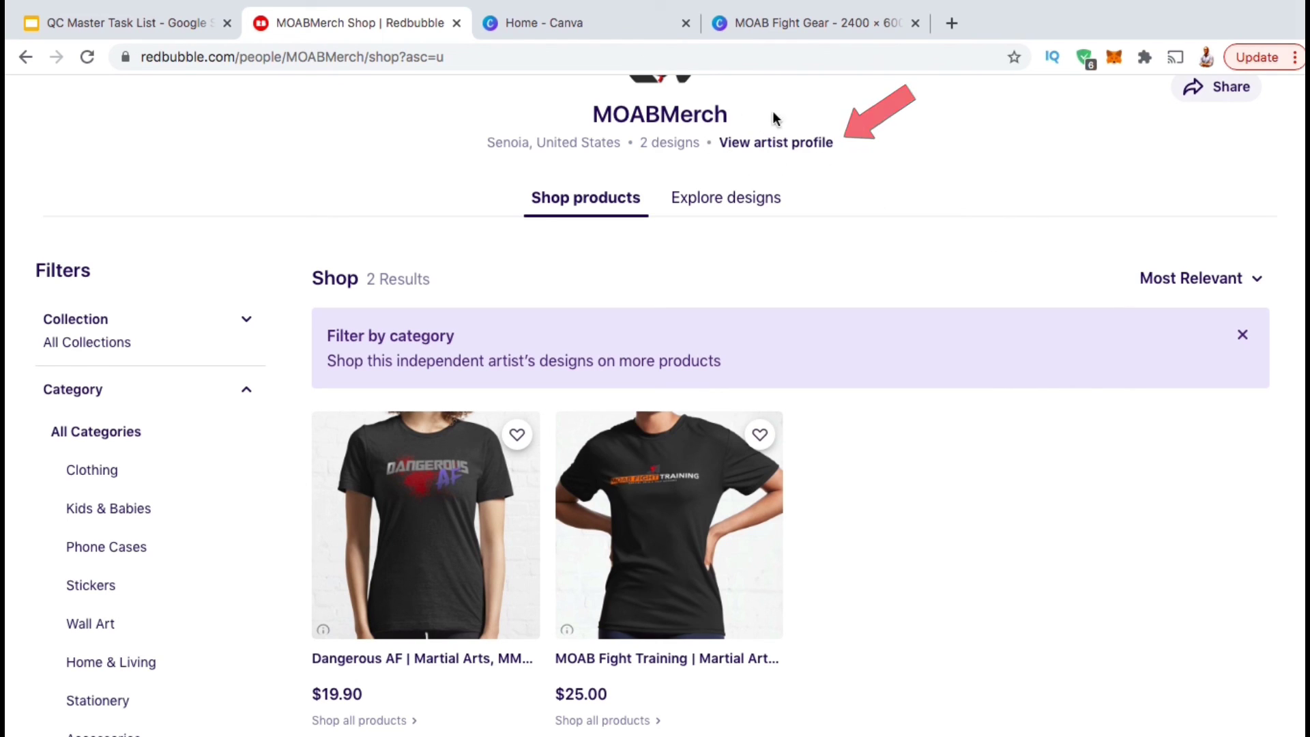
# Check the artist profile and confirm its website link opens the MOAB Self Defense site.
pyautogui.click(772, 142)
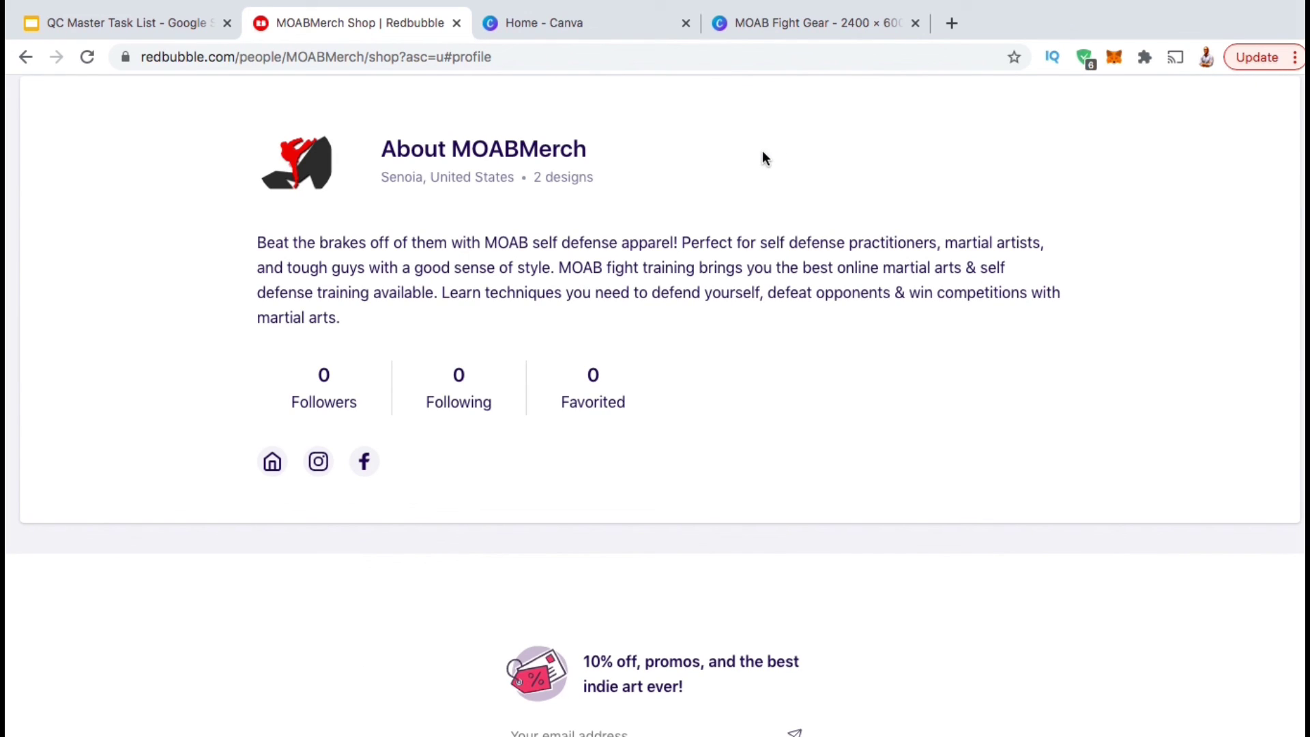
pyautogui.click(273, 464)
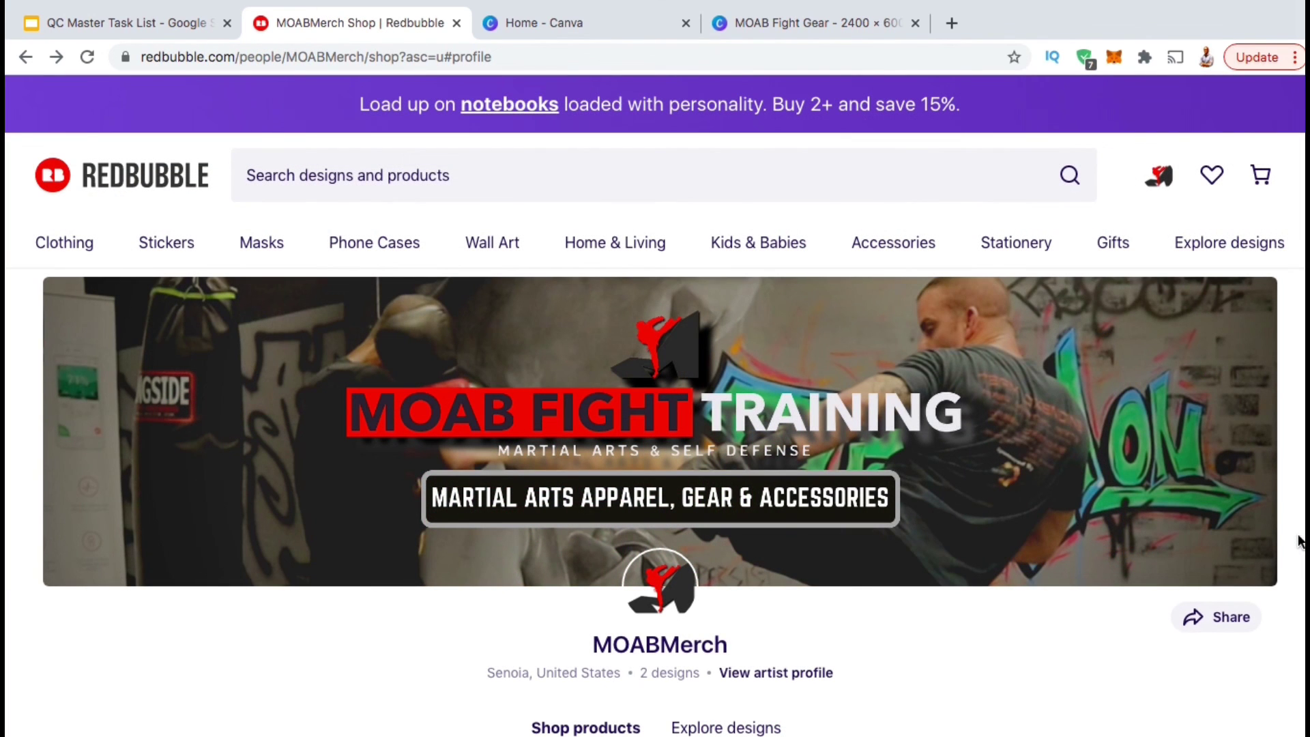
pyautogui.scroll(-2, 1298, 541)
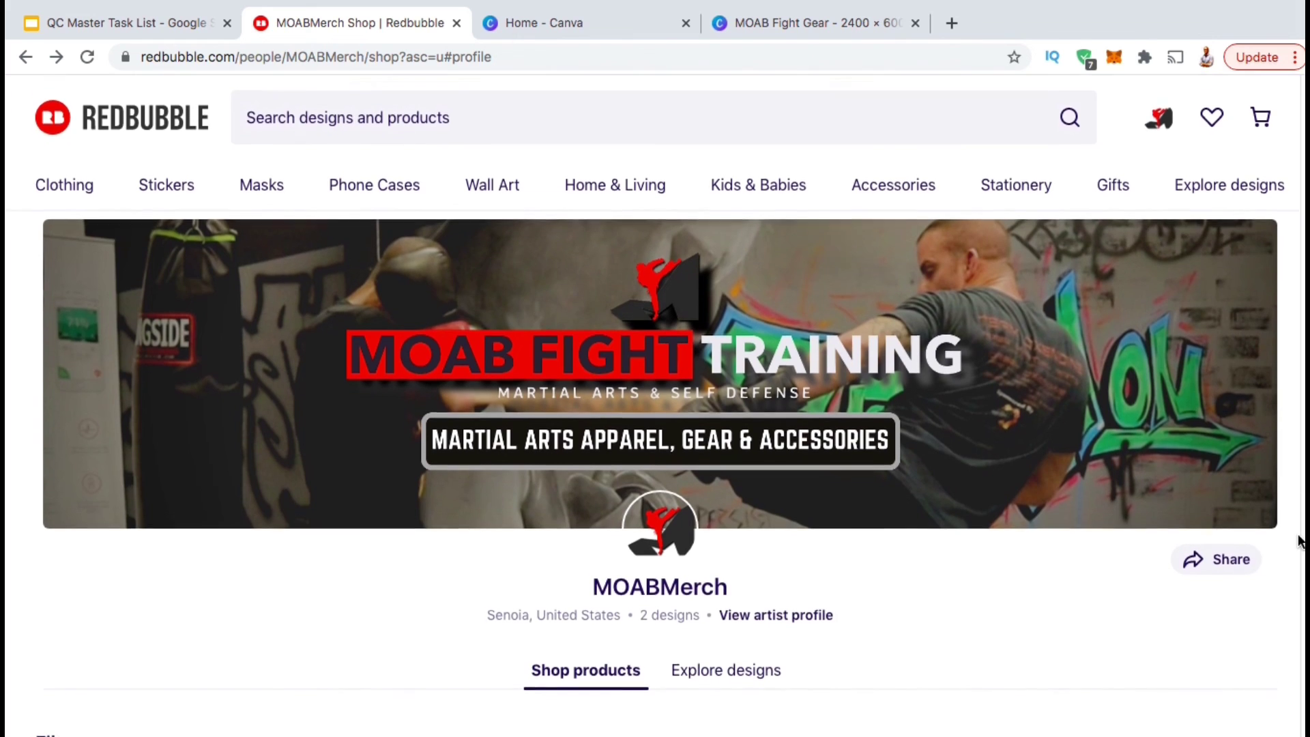
pyautogui.scroll(1, 1298, 541)
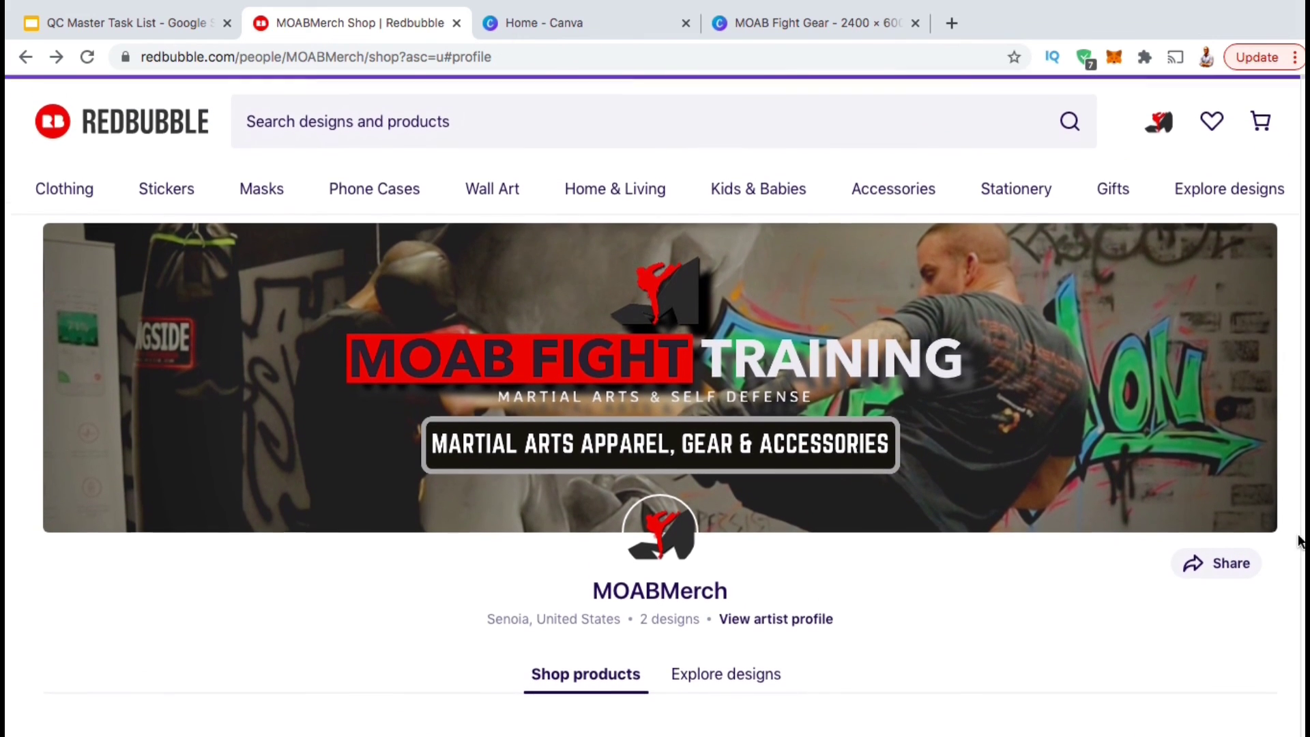